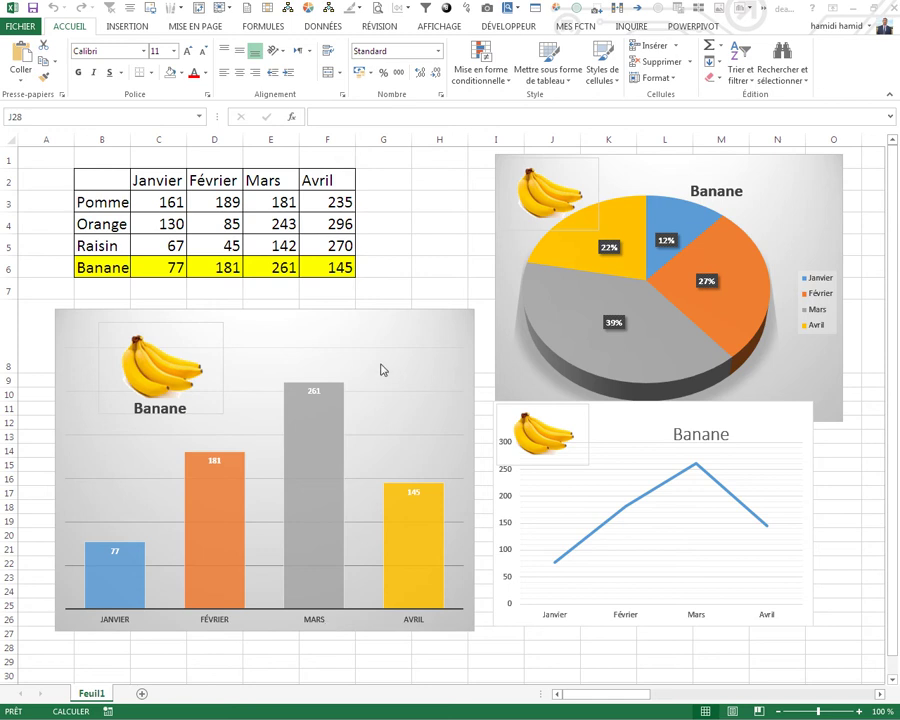
Select cells in the Pomme, Orange, Raisin and Banane rows so the highlight and charts follow
click(412, 223)
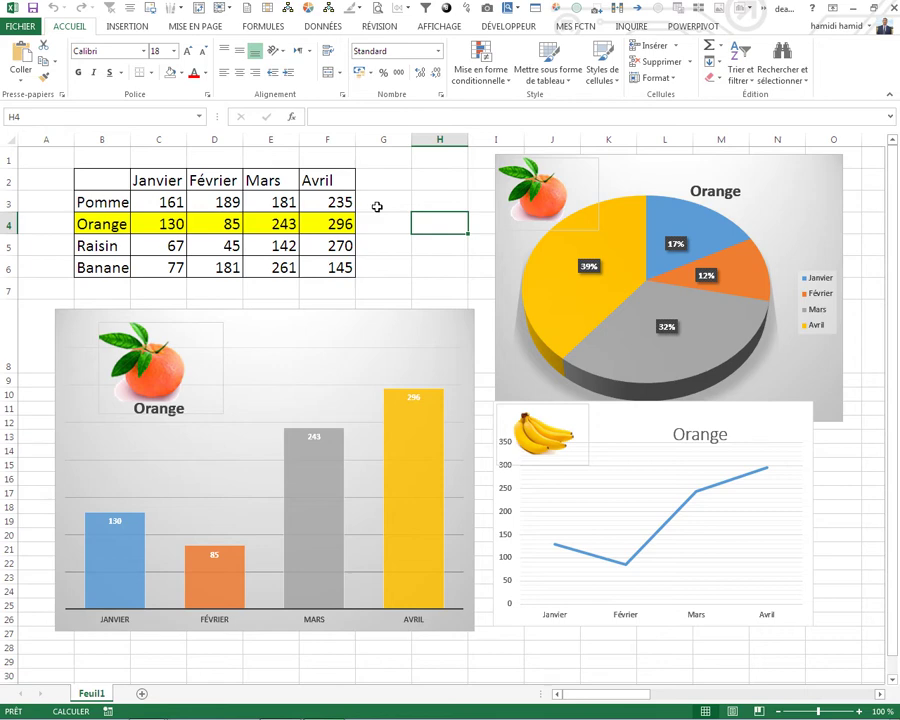
click(377, 204)
click(345, 226)
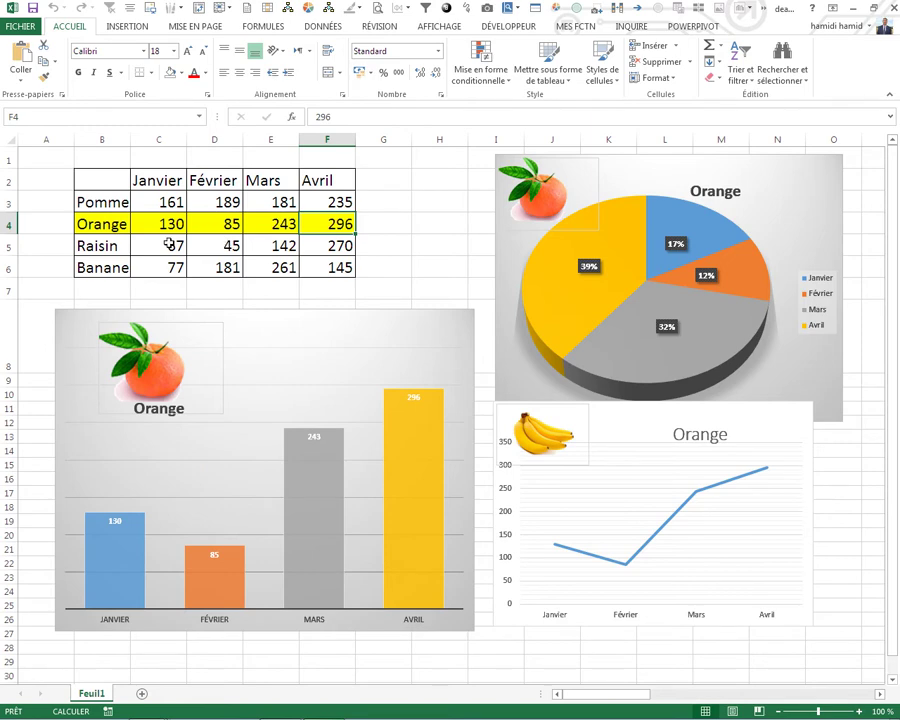
click(282, 244)
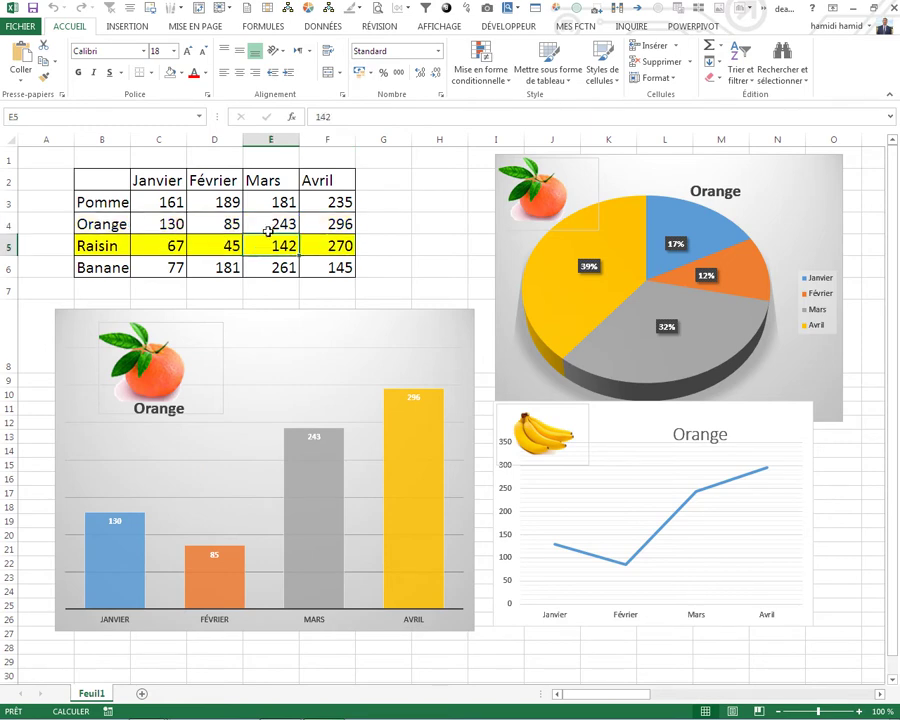
click(272, 204)
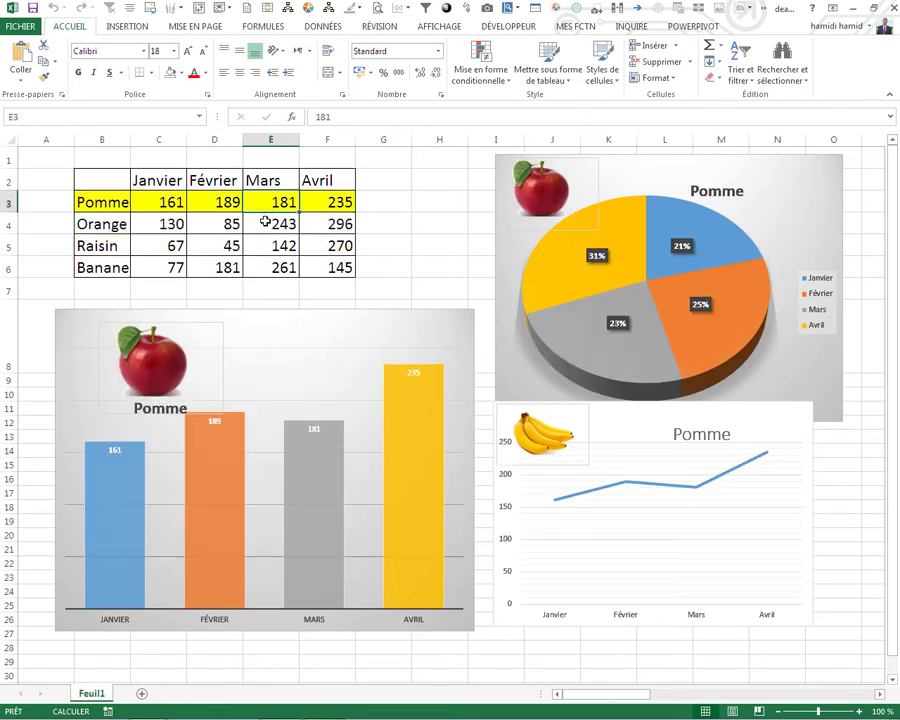
click(270, 224)
click(264, 245)
click(272, 266)
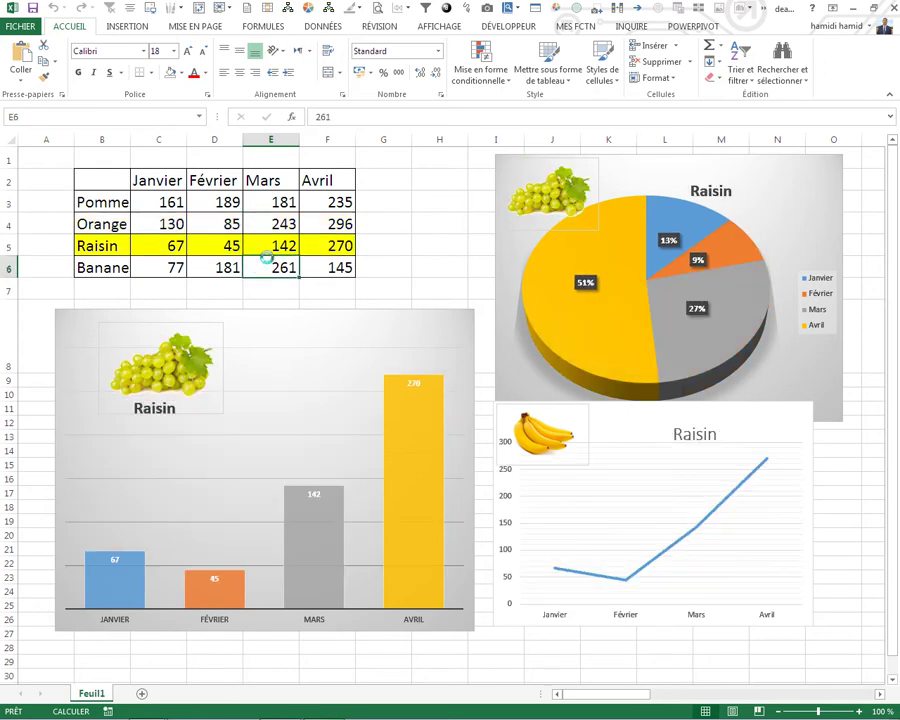
click(270, 202)
click(270, 224)
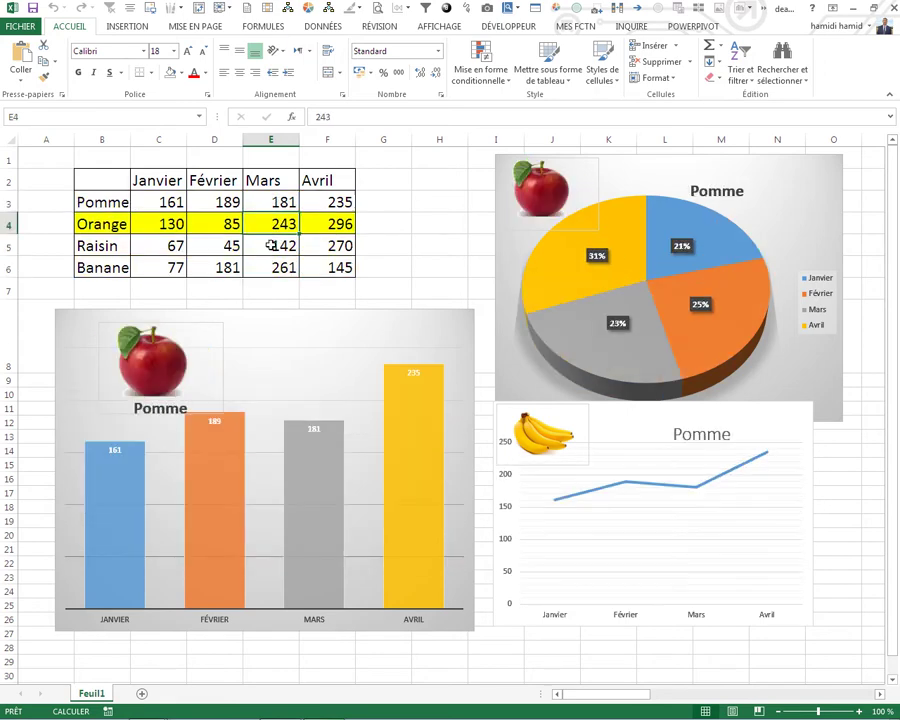
click(268, 245)
click(269, 265)
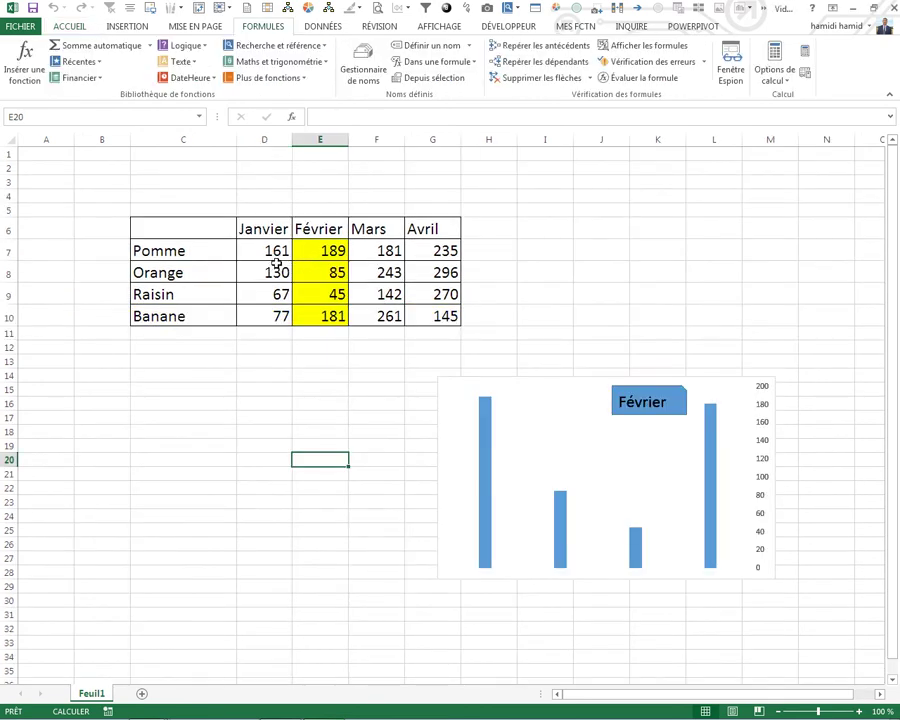
Select cells in the Janvier, Février, Mars and Avril columns so the highlight and chart follow
click(277, 265)
click(330, 266)
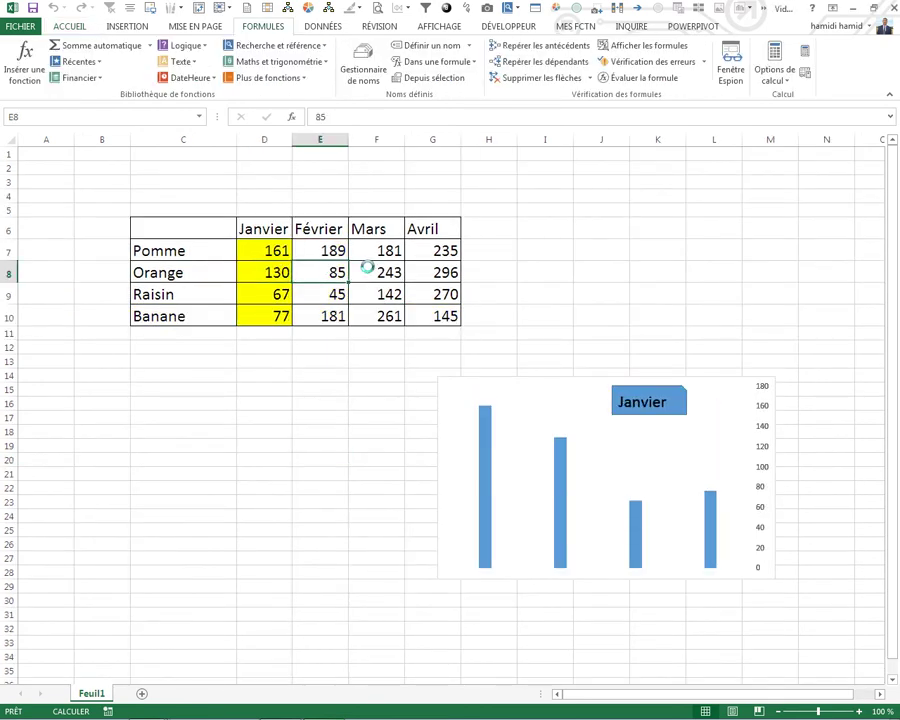
click(385, 270)
click(416, 274)
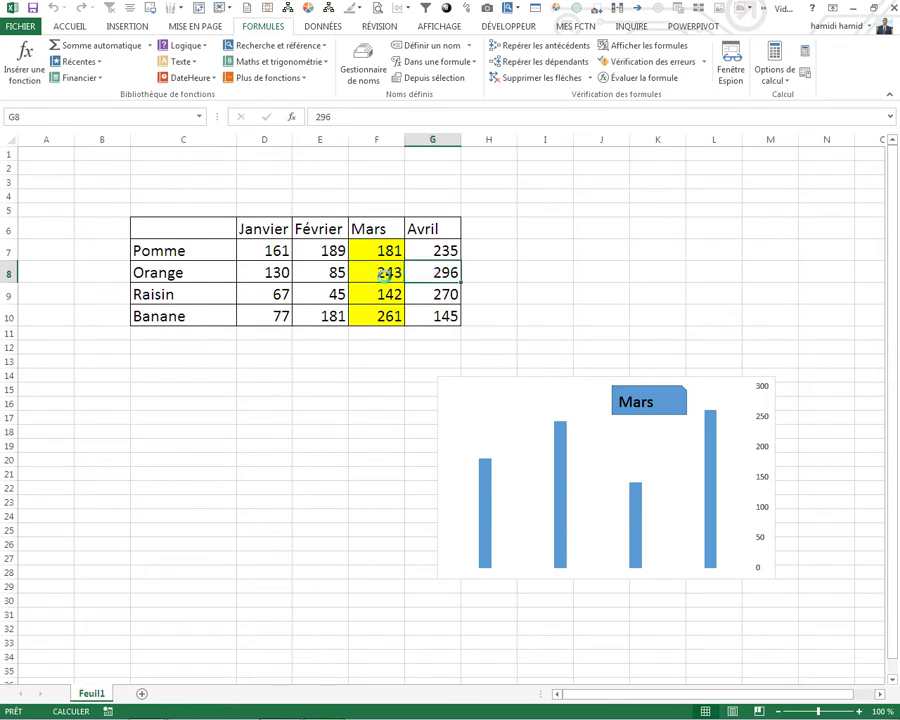
click(322, 278)
click(262, 302)
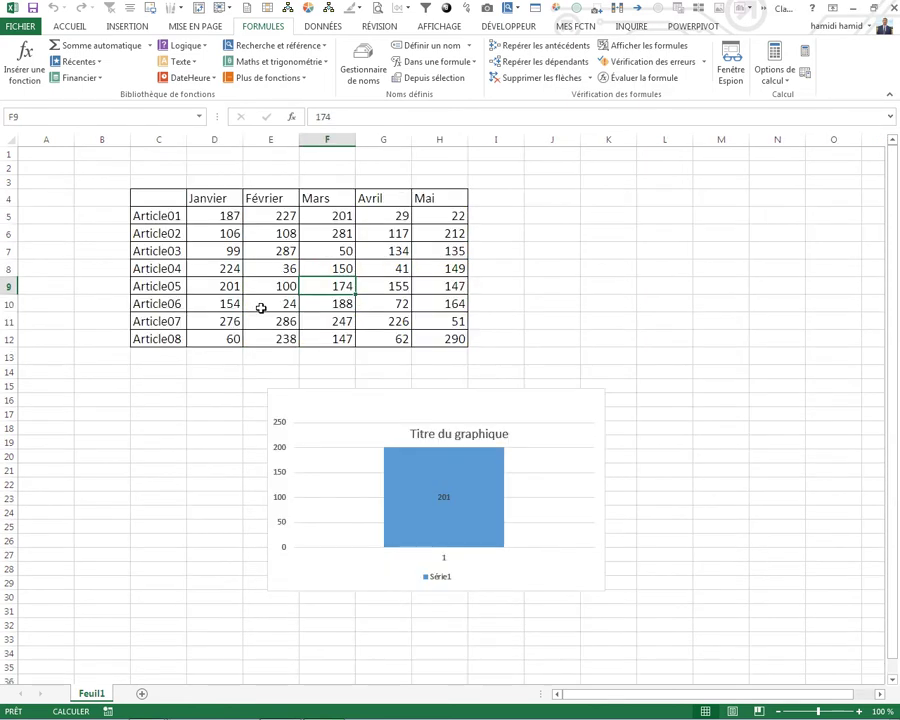
Chart Article03 and Article04 over different month ranges, then start a new blank workbook
click(327, 264)
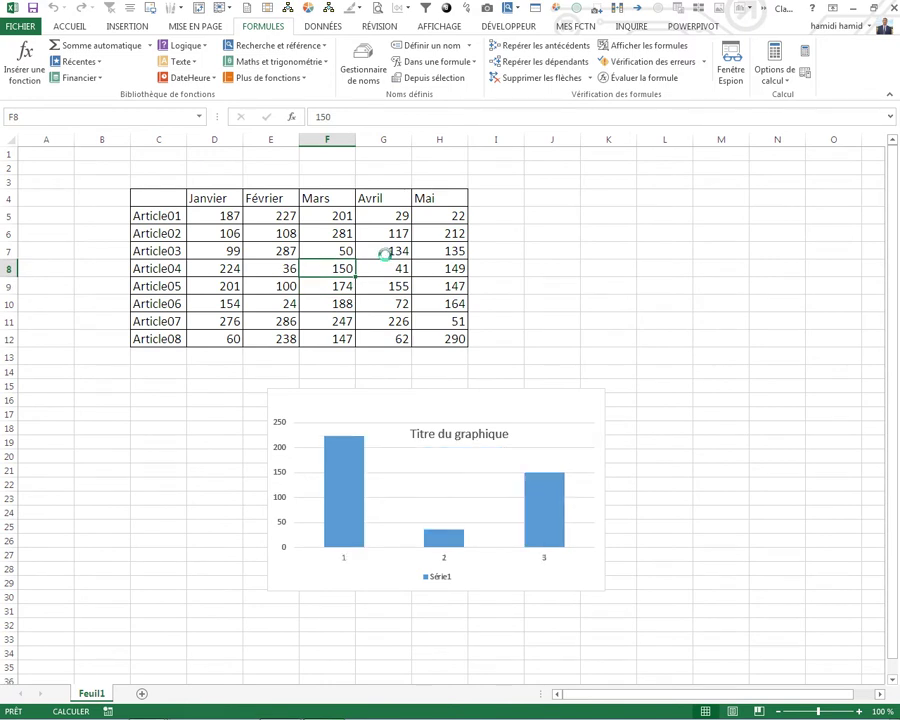
click(383, 251)
click(425, 252)
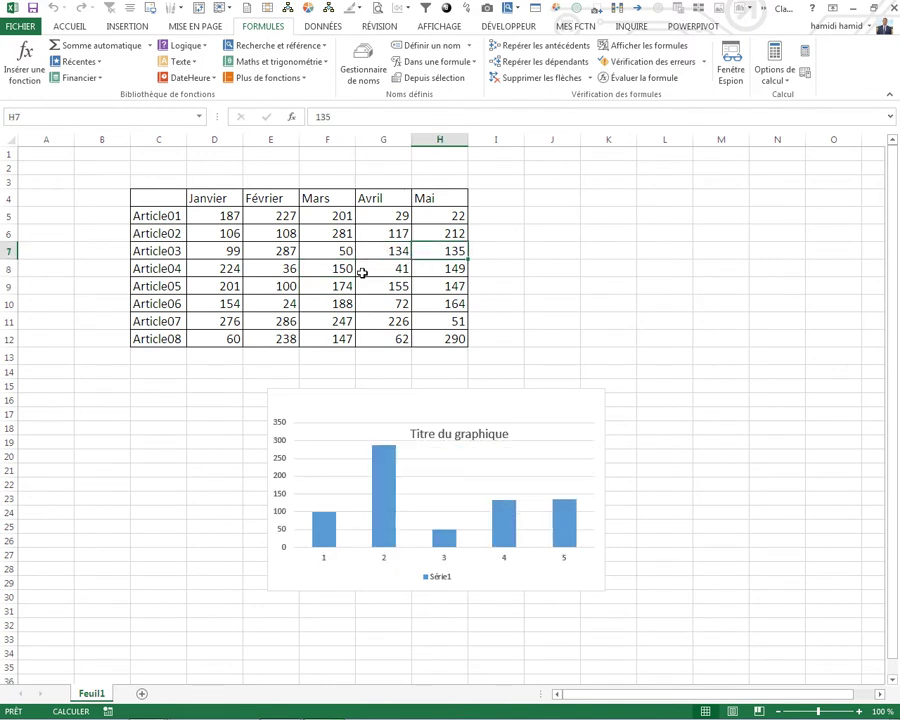
click(336, 269)
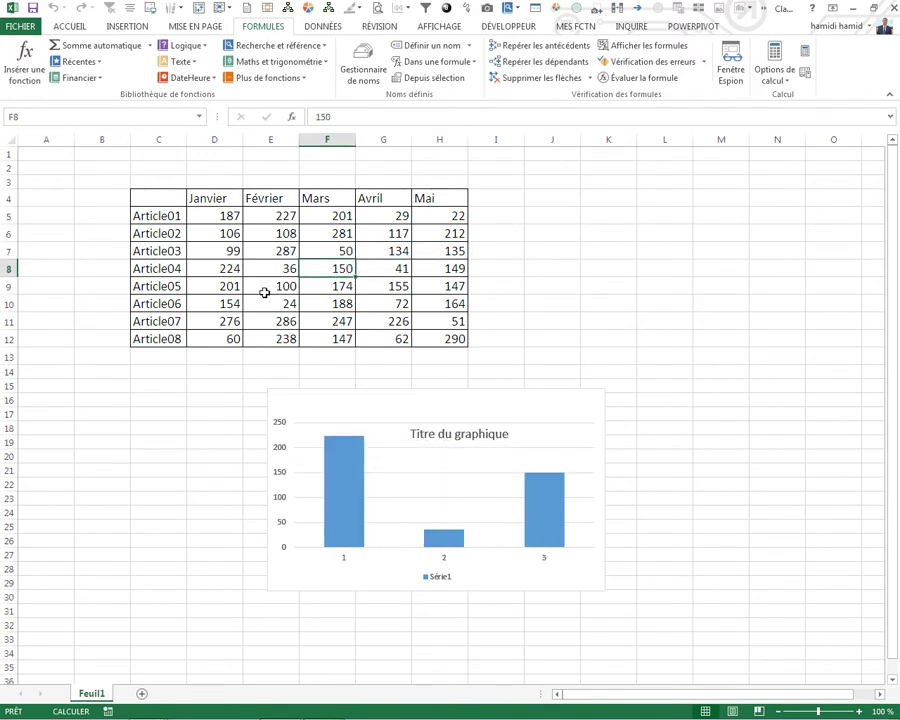
click(520, 263)
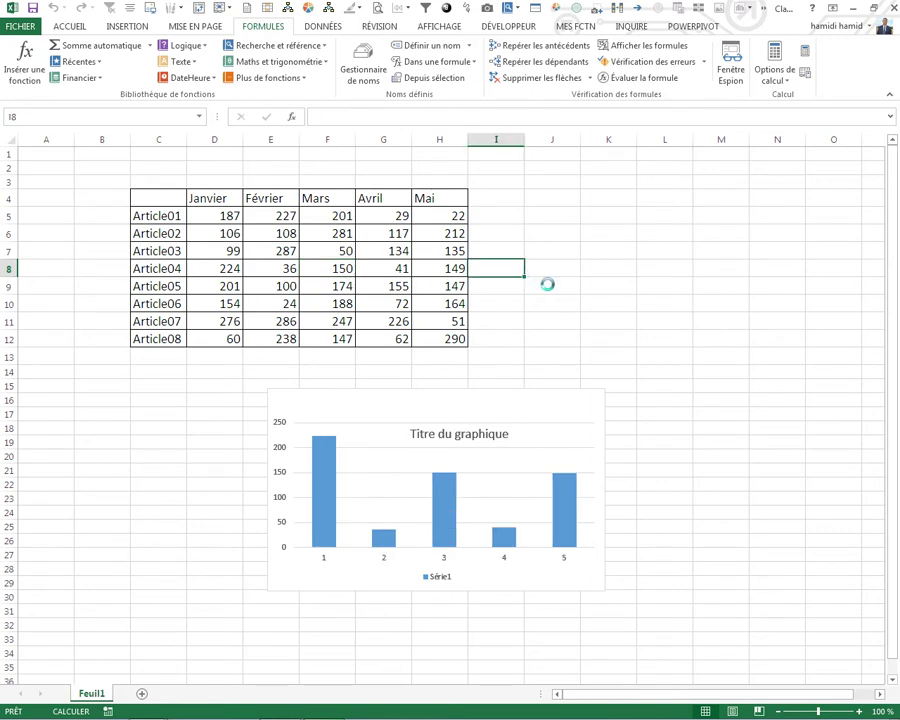
key(ctrl+n)
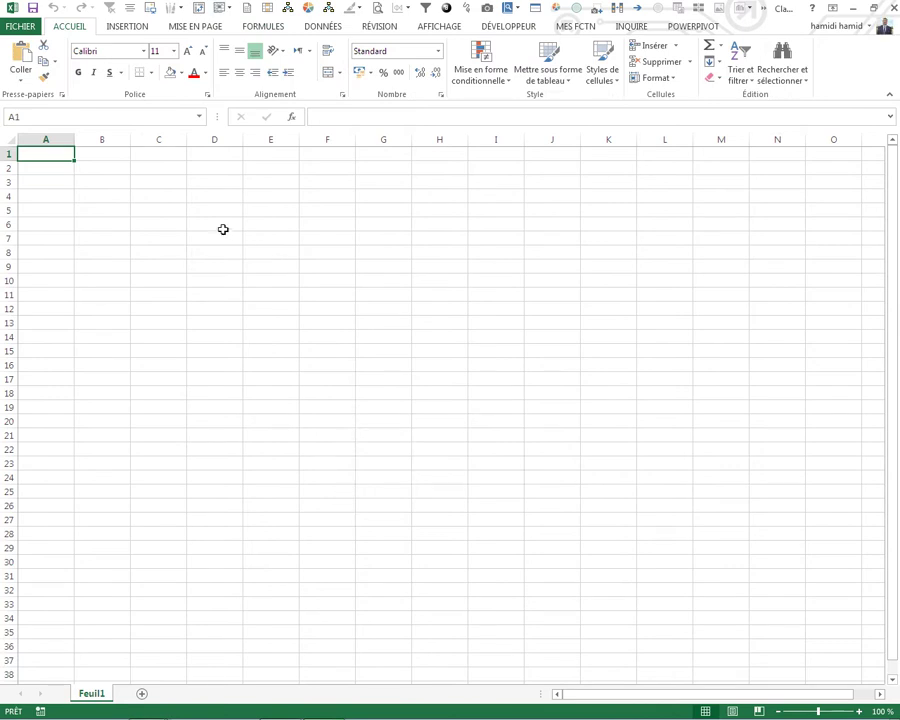
Fill D5:G10 with =ALEA.ENTRE.BORNES(10;80) random whole numbers
click(228, 236)
drag(205, 209, 380, 280)
right_click(373, 279)
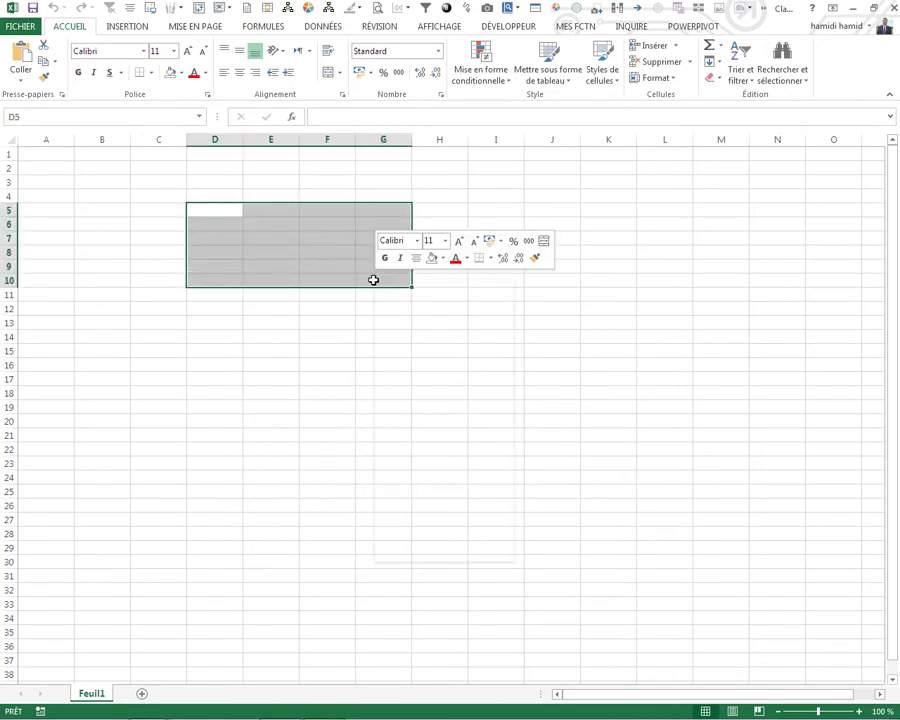
key(Escape)
text(=)
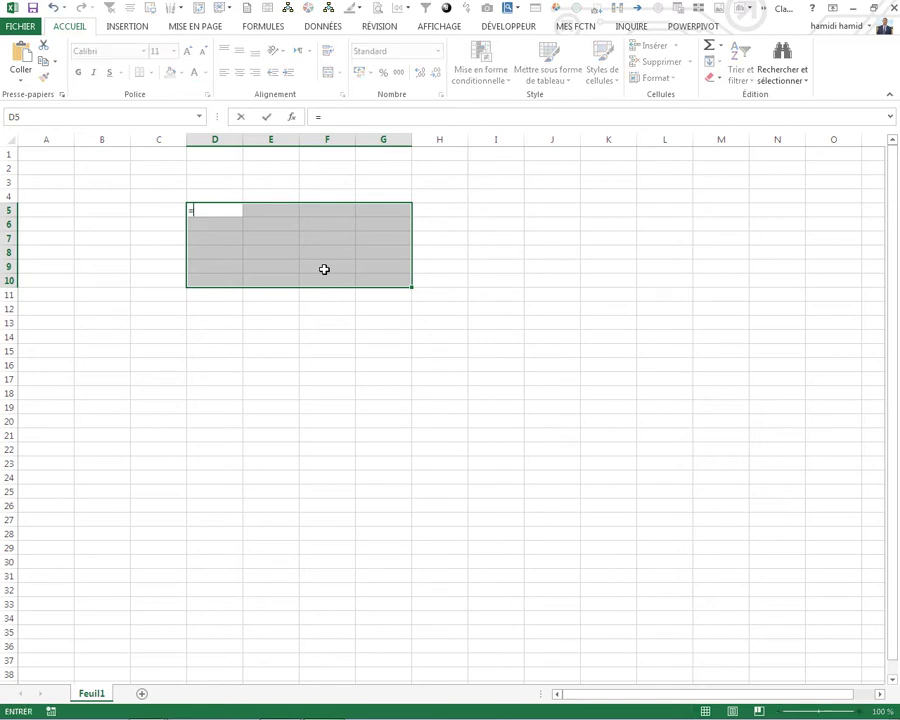
text(al)
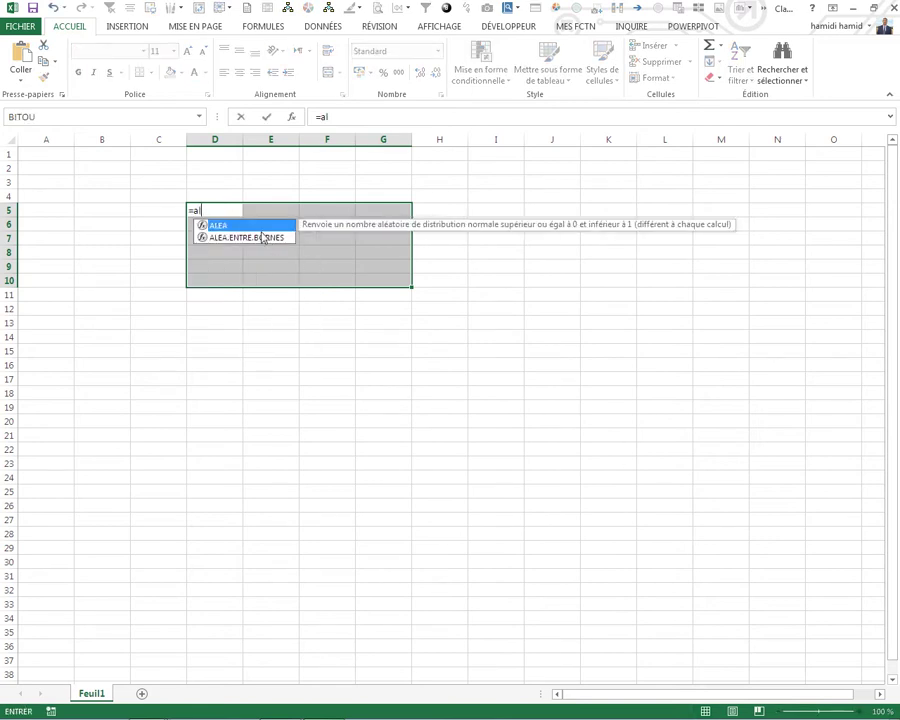
double_click(259, 240)
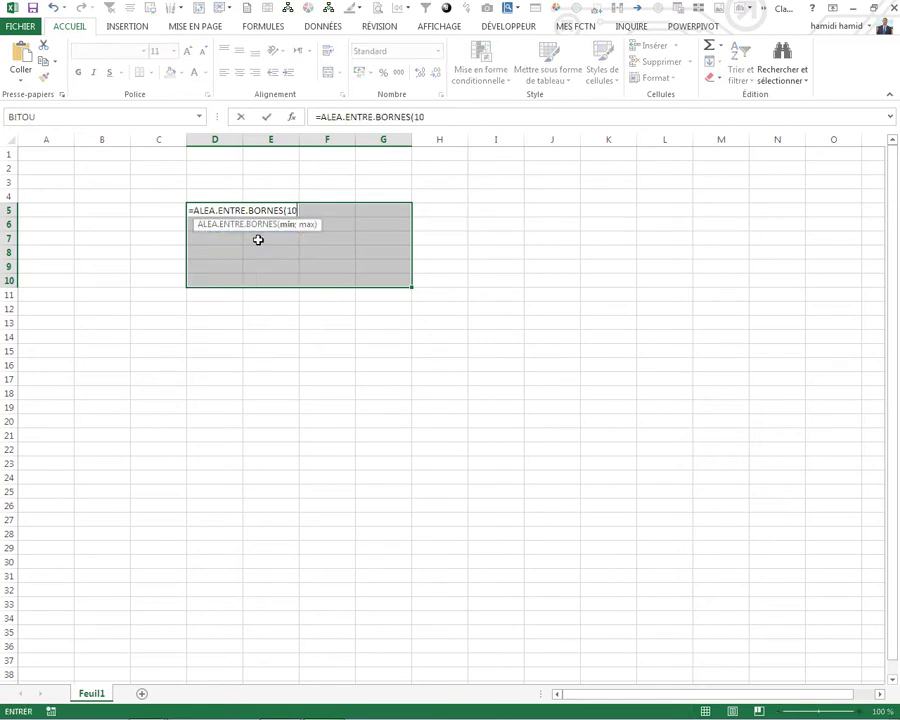
text(;80)
key(ctrl+Return)
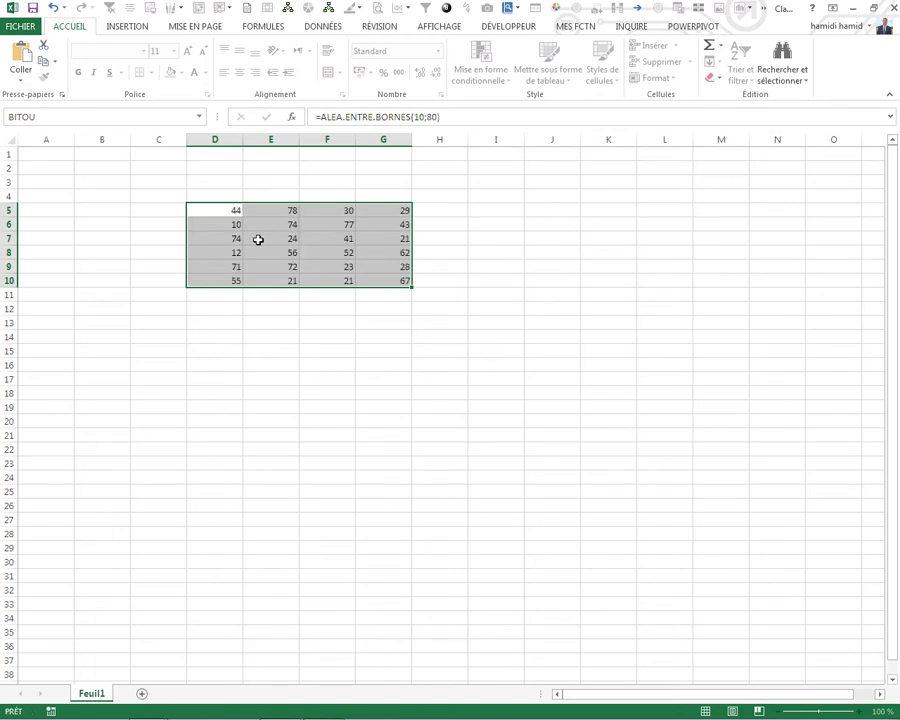
Convert the D5:G10 random numbers into fixed values with Paste Special
key(ctrl+c)
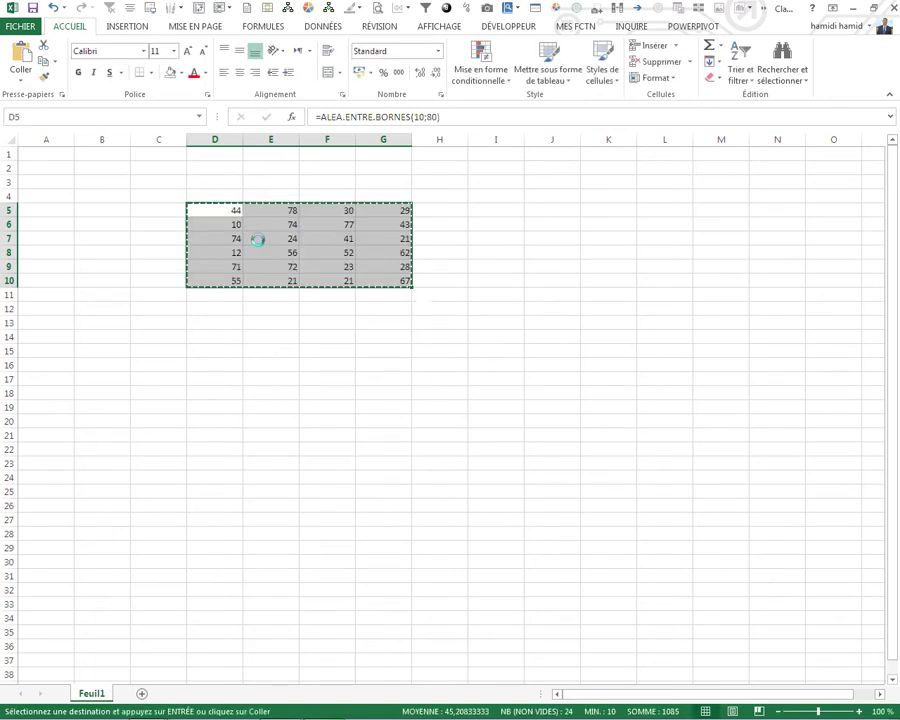
key(alt+l)
key(v)
key(v)
right_click(276, 236)
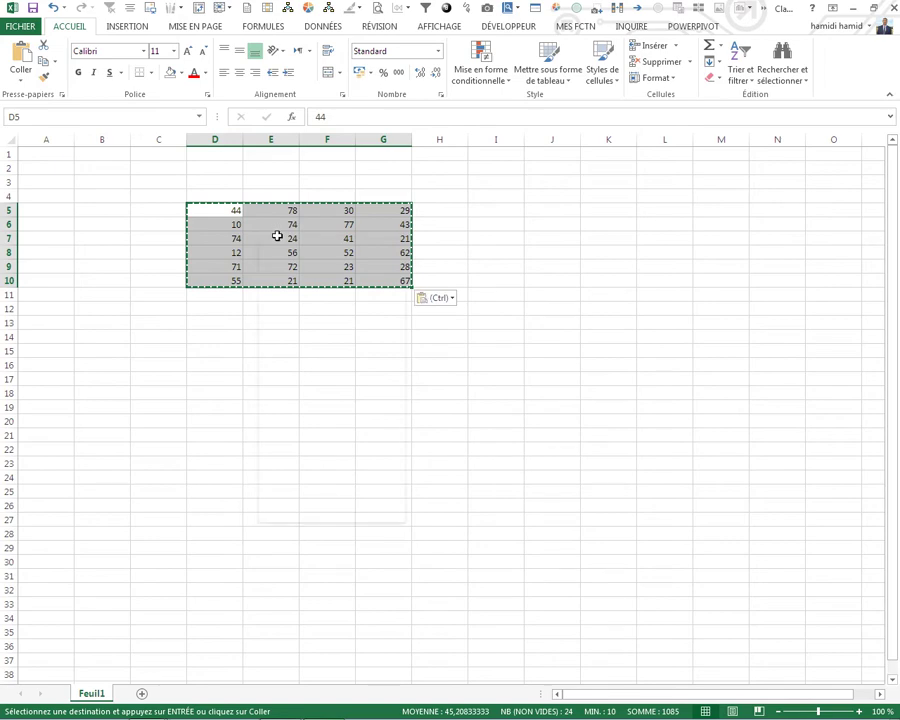
key(Escape)
right_click(279, 230)
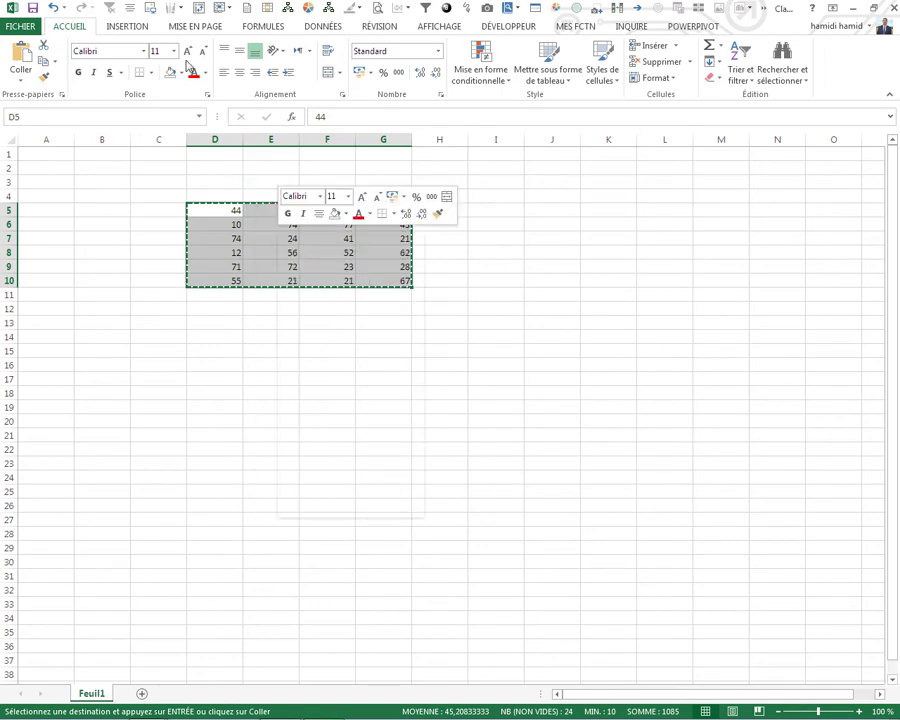
key(Escape)
key(Escape)
Enlarge the number grid's font to 24 points
click(186, 50)
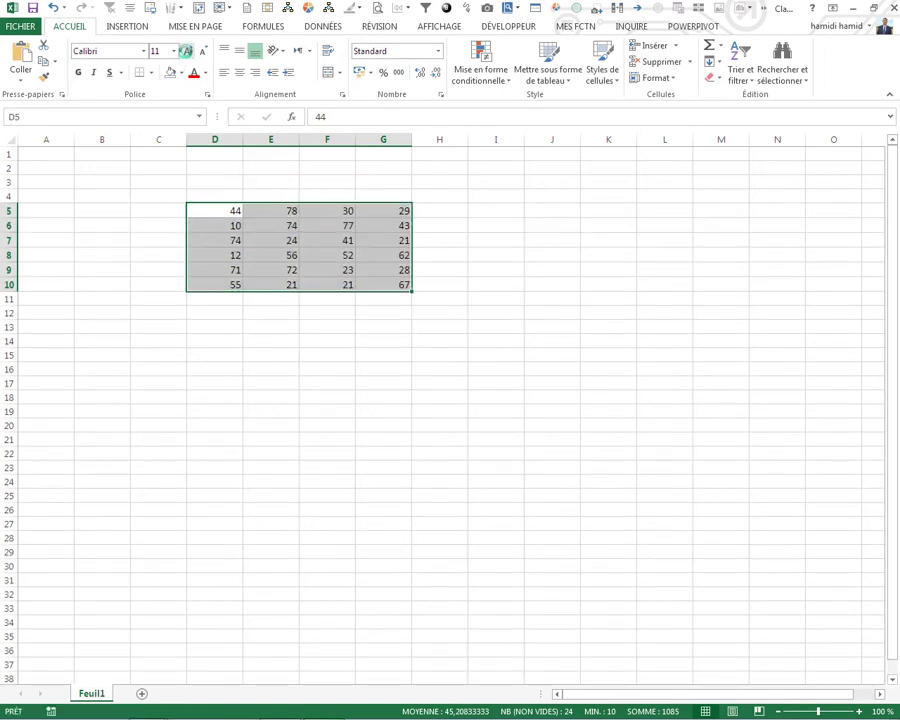
click(186, 50)
click(186, 50)
key(ctrl+shift+greater)
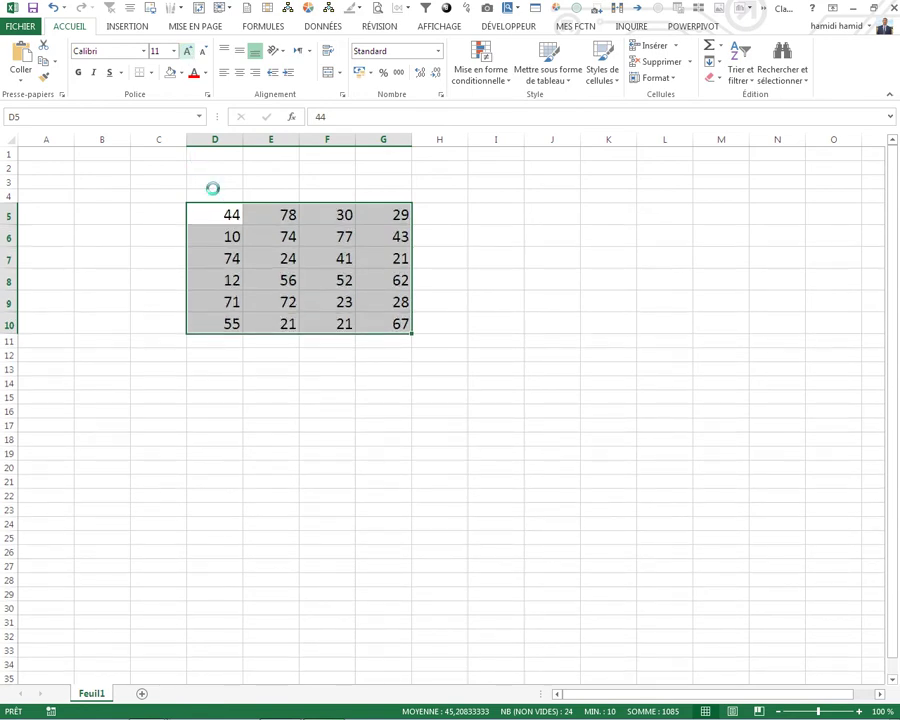
key(ctrl+shift+greater)
key(ctrl+shift+greater)
Enter Janvier in D4 and fill Février, Mars and Avril across E4:G4
click(218, 197)
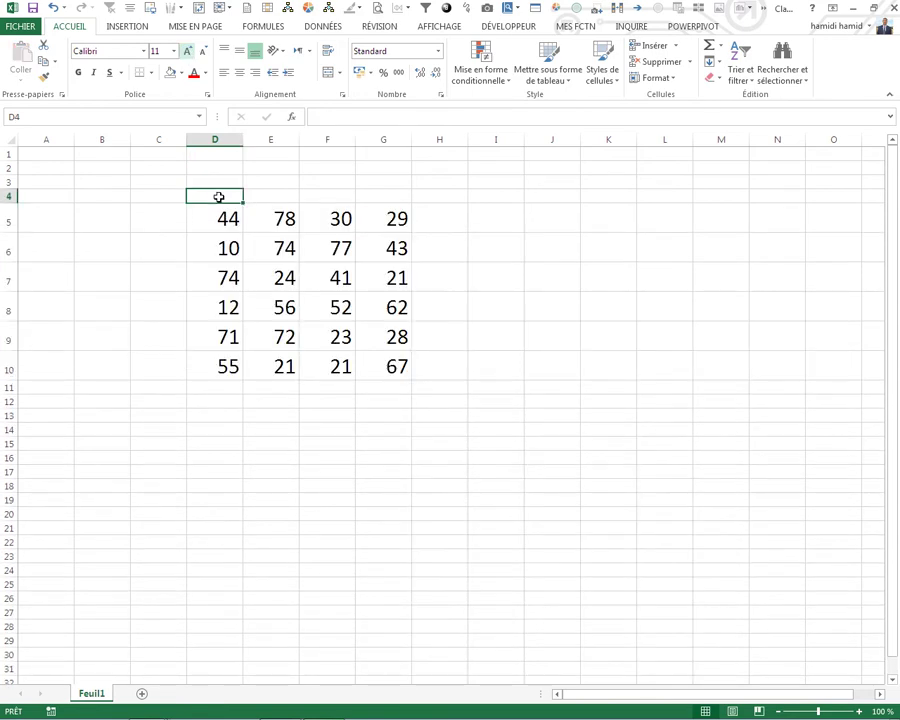
text(j)
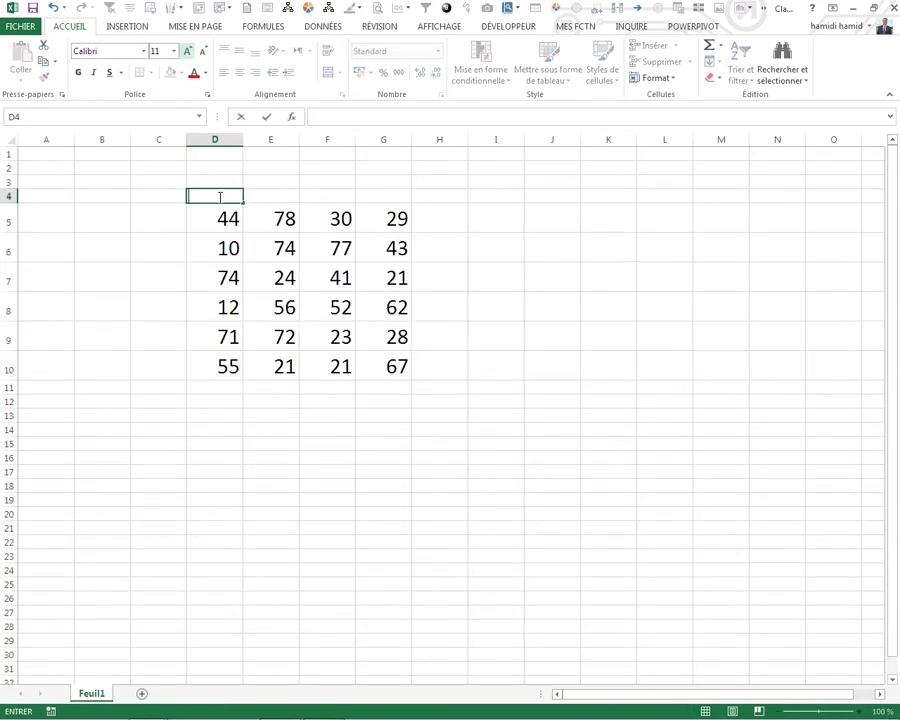
key(BackSpace)
text(Janvier)
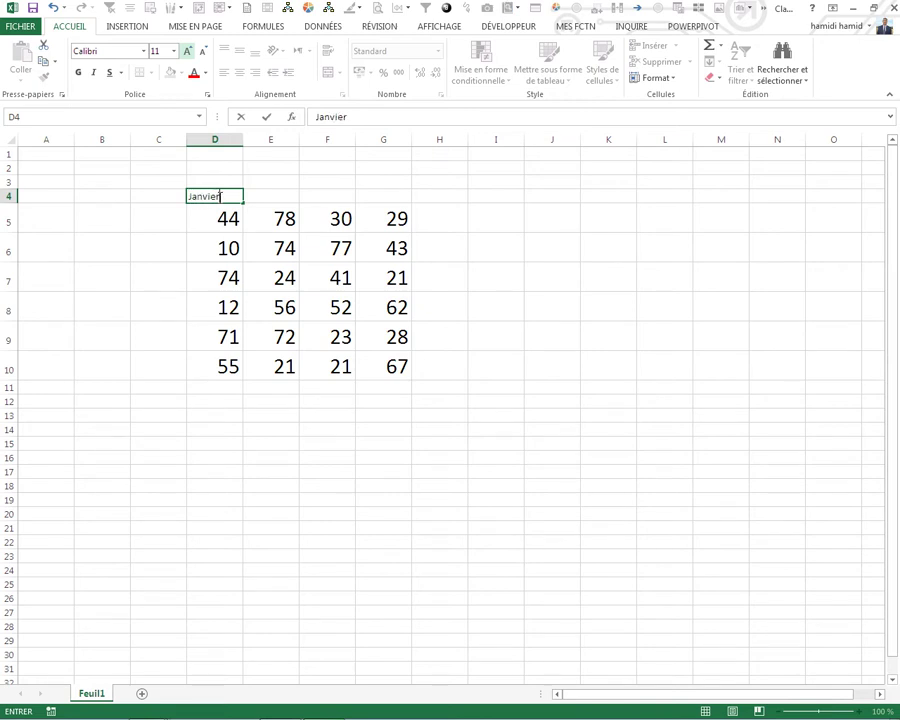
click(180, 270)
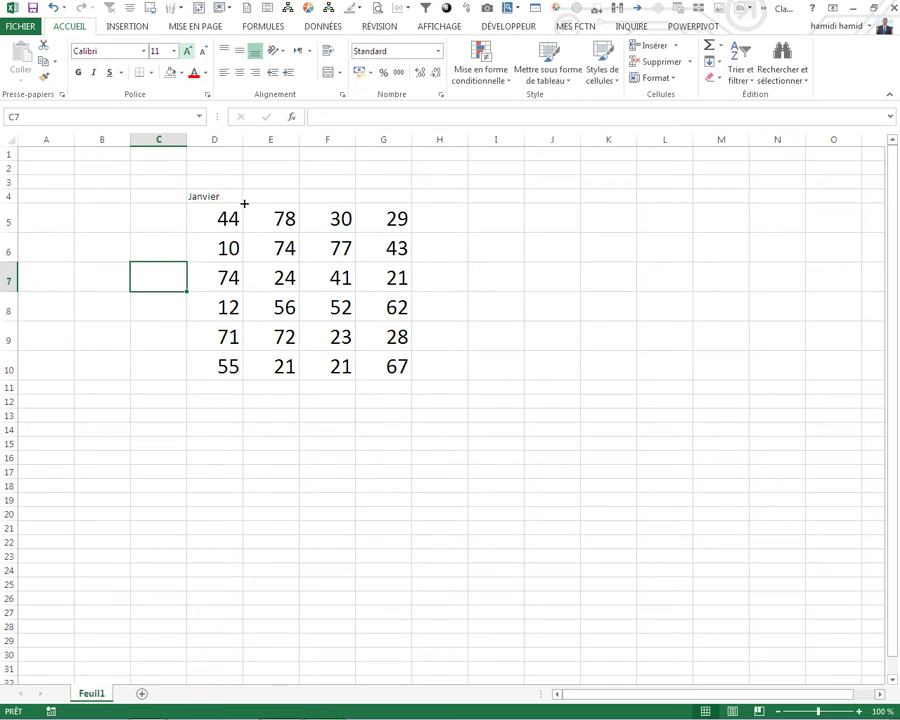
click(238, 200)
drag(242, 203, 414, 205)
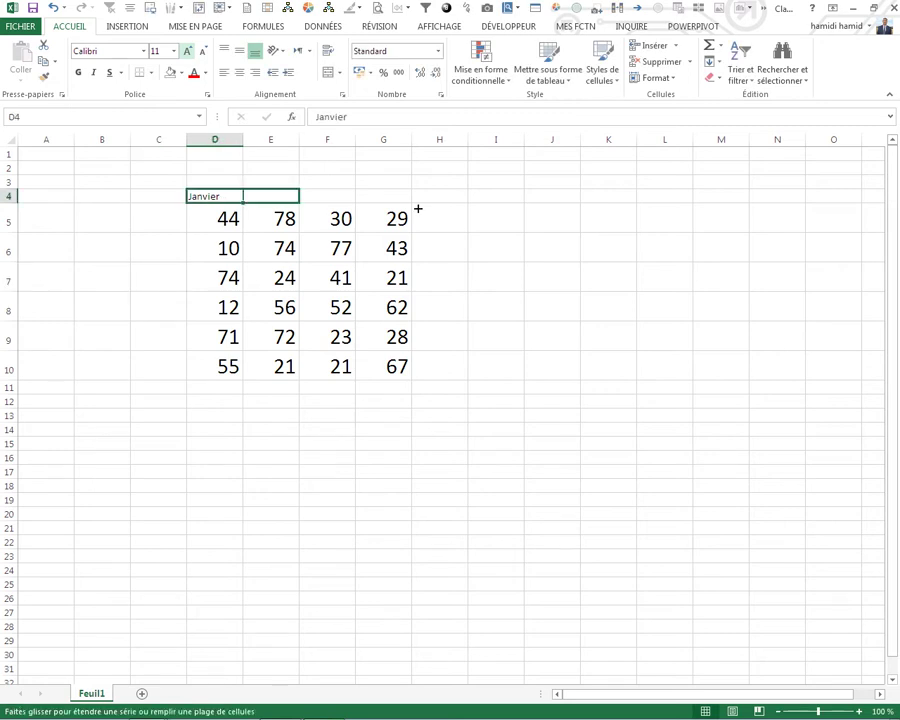
Enter article in C5 and fill it down to C10
click(176, 219)
text(article)
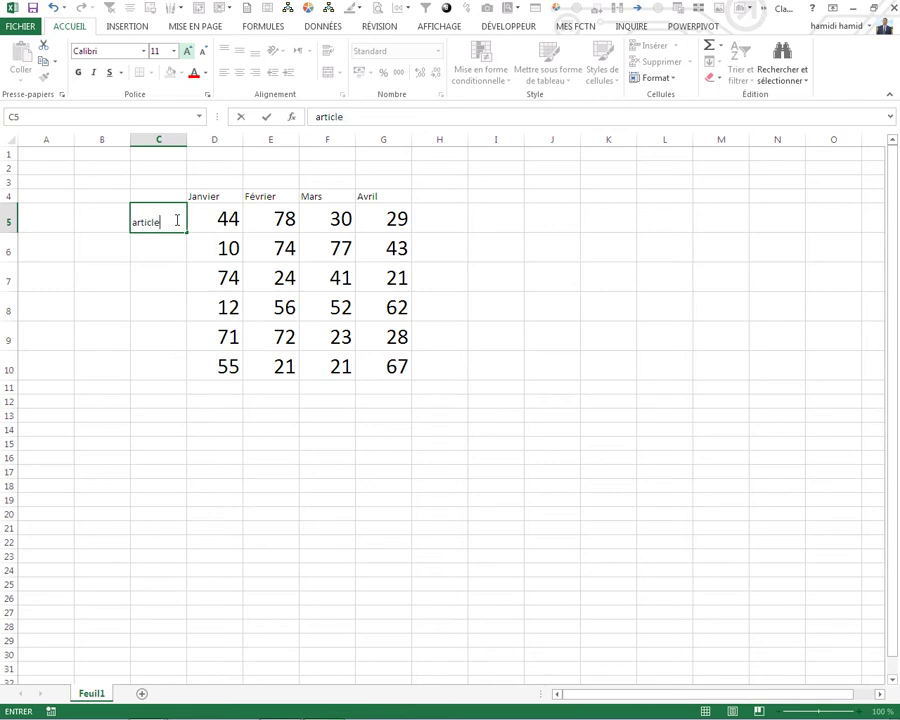
key(Return)
click(147, 276)
click(155, 221)
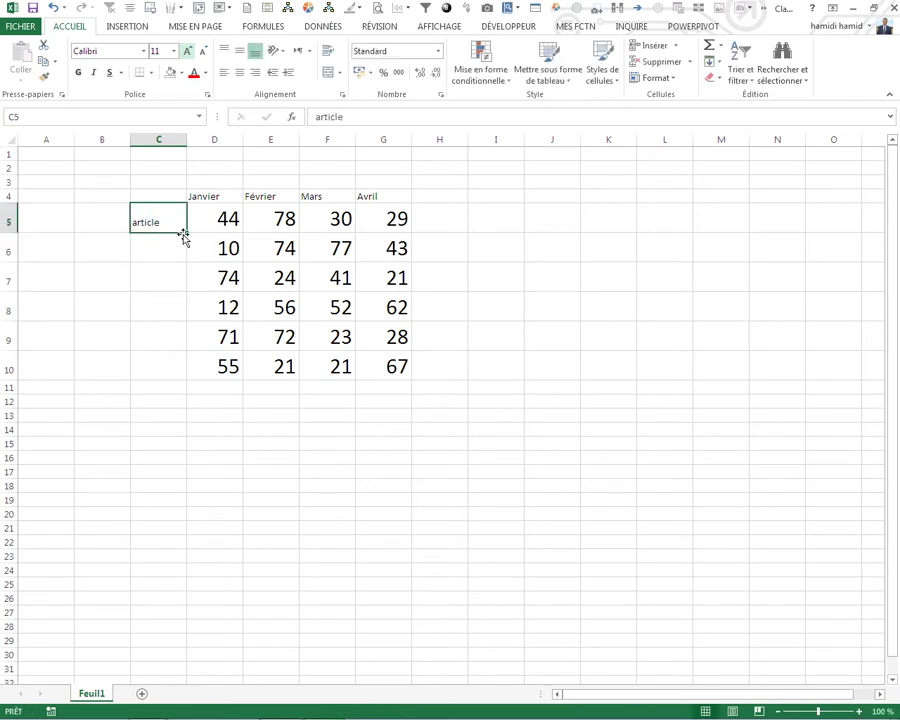
drag(185, 233, 186, 355)
Copy D6's formatting with Format Painter over B3:H11
click(221, 249)
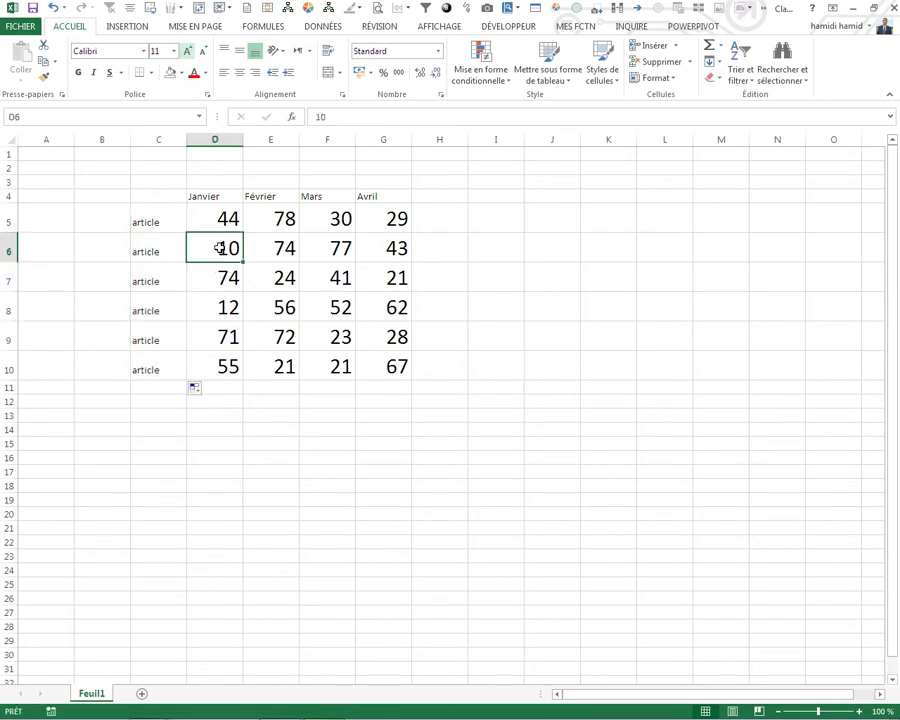
right_click(305, 252)
click(377, 225)
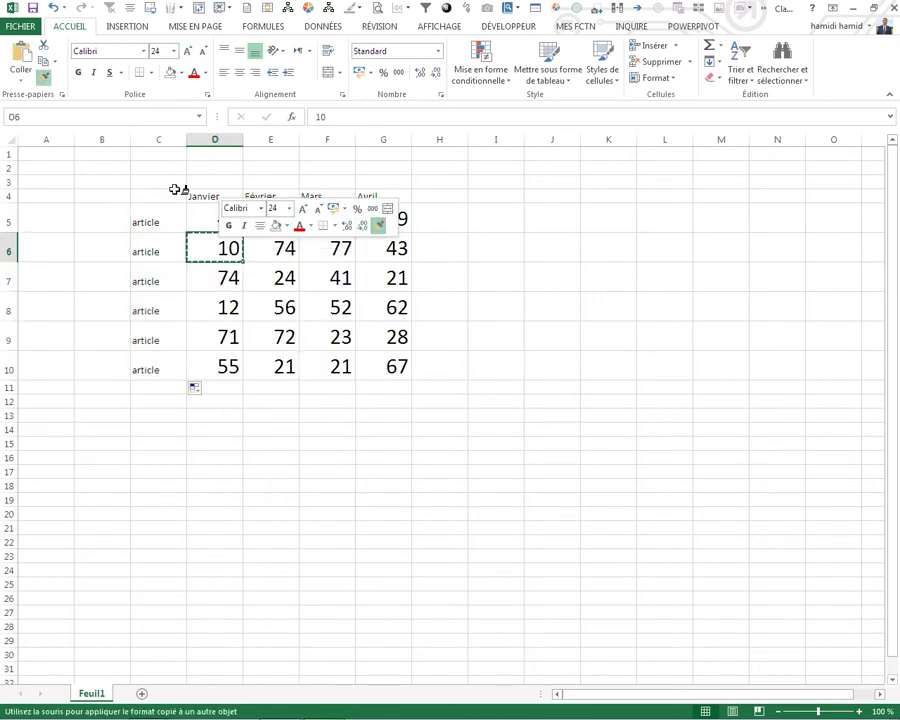
mouse_move(120, 185)
mouse_down()
mouse_move(420, 388)
mouse_move(392, 376)
mouse_up()
Finish painting the format, then autofit column C and columns D to G
click(310, 350)
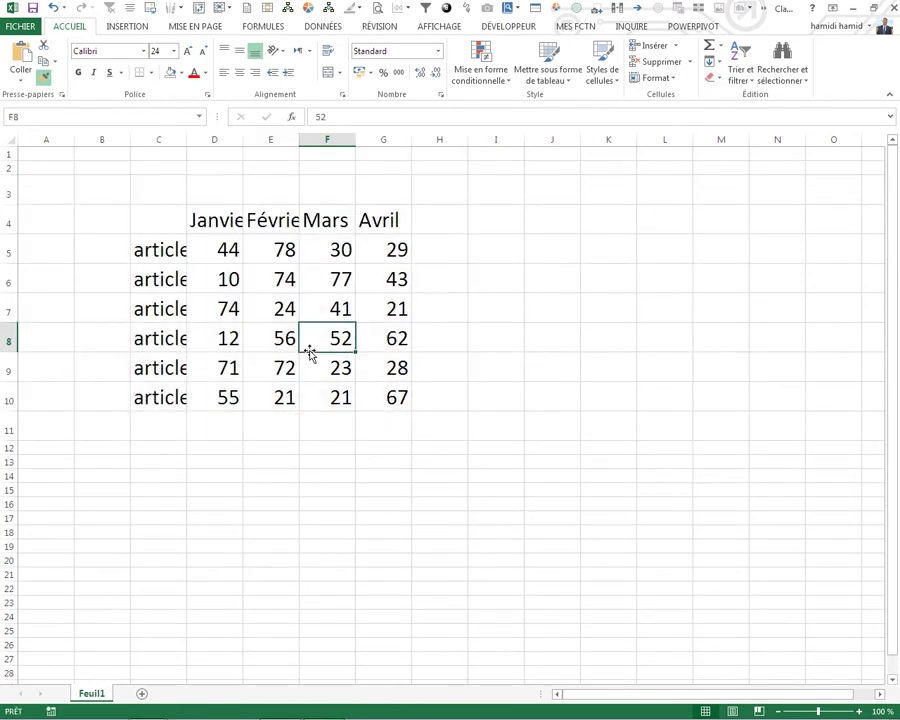
double_click(186, 139)
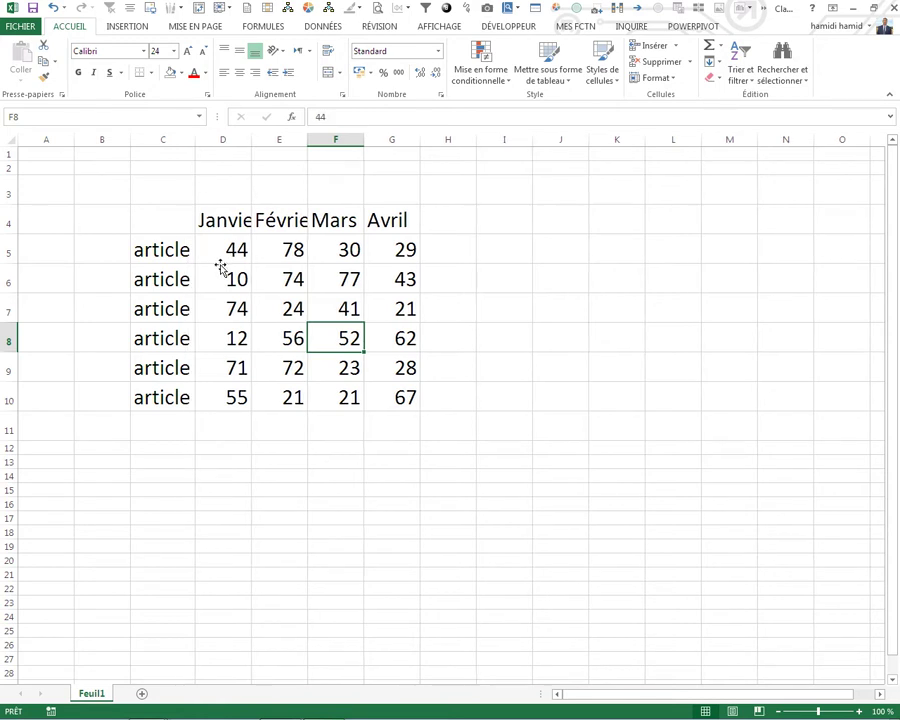
click(222, 264)
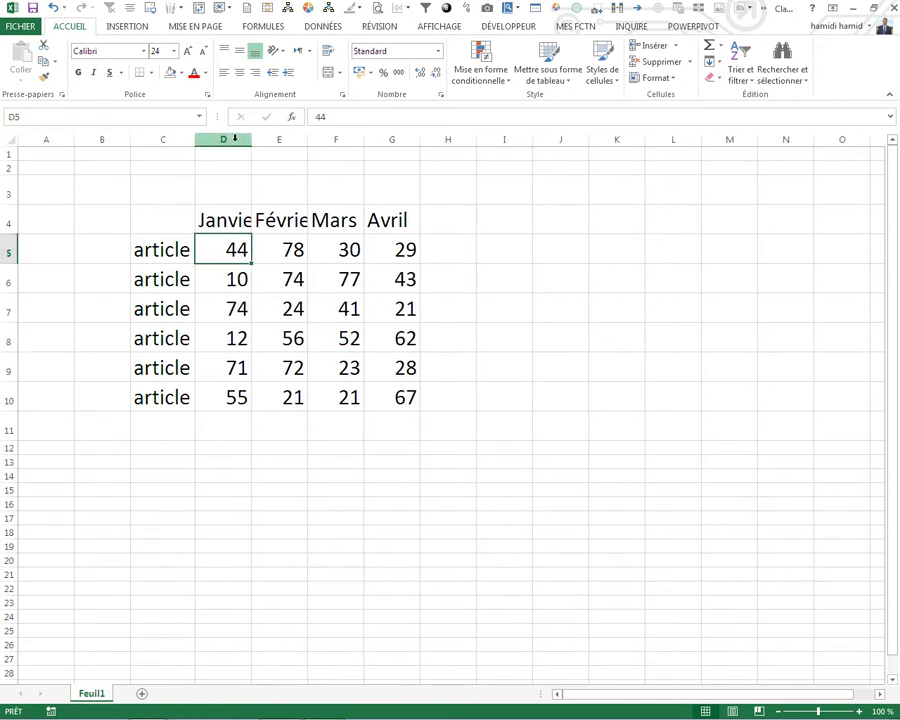
drag(238, 141, 390, 141)
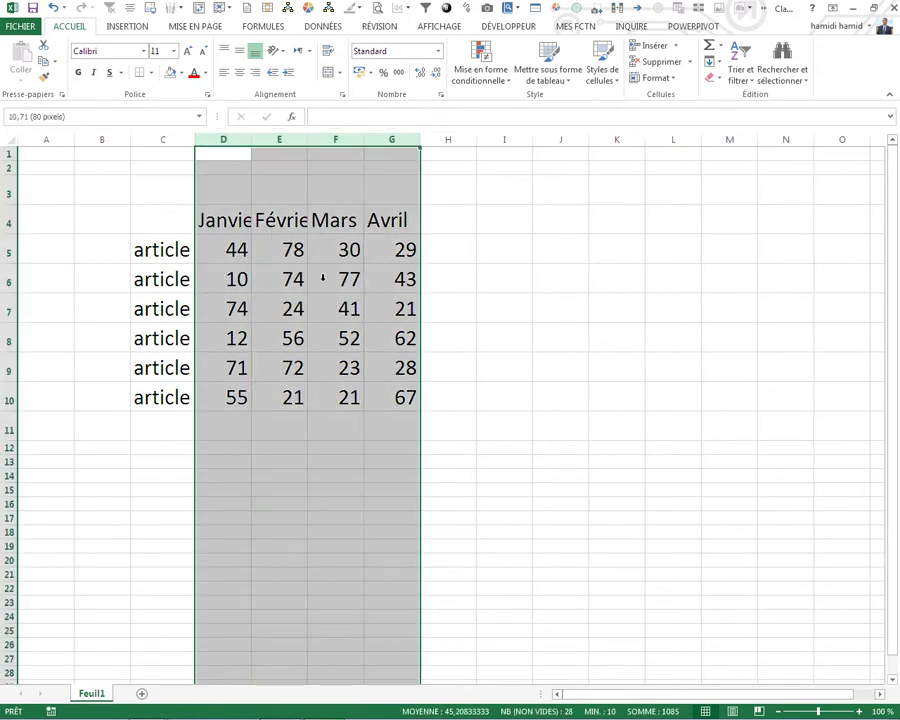
key(alt+o)
key(c)
key(a)
click(287, 333)
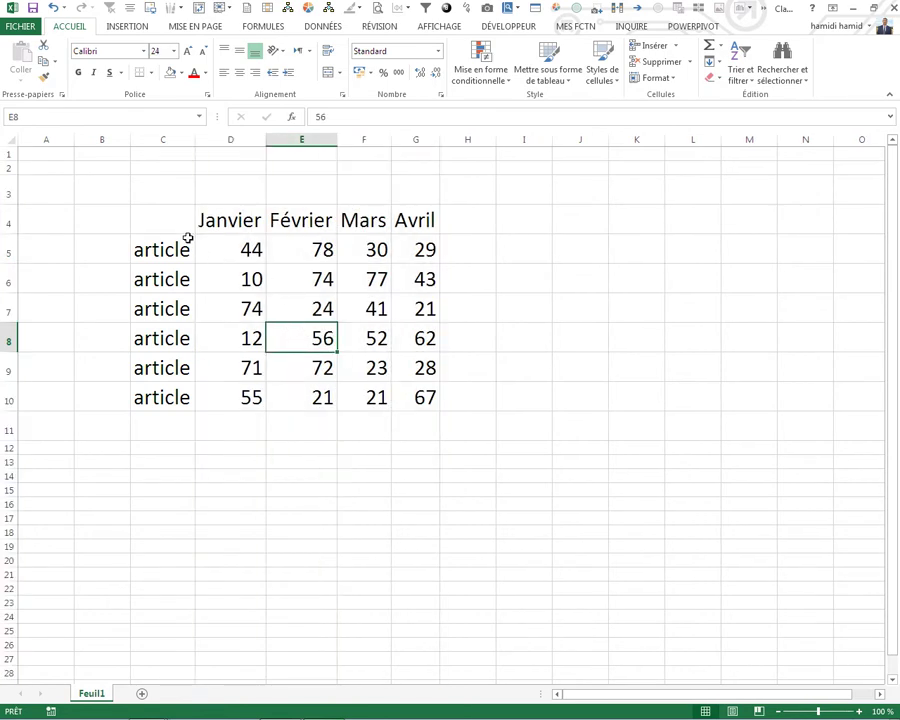
Apply Toutes les bordures to every cell of C4:G10
drag(183, 226, 416, 400)
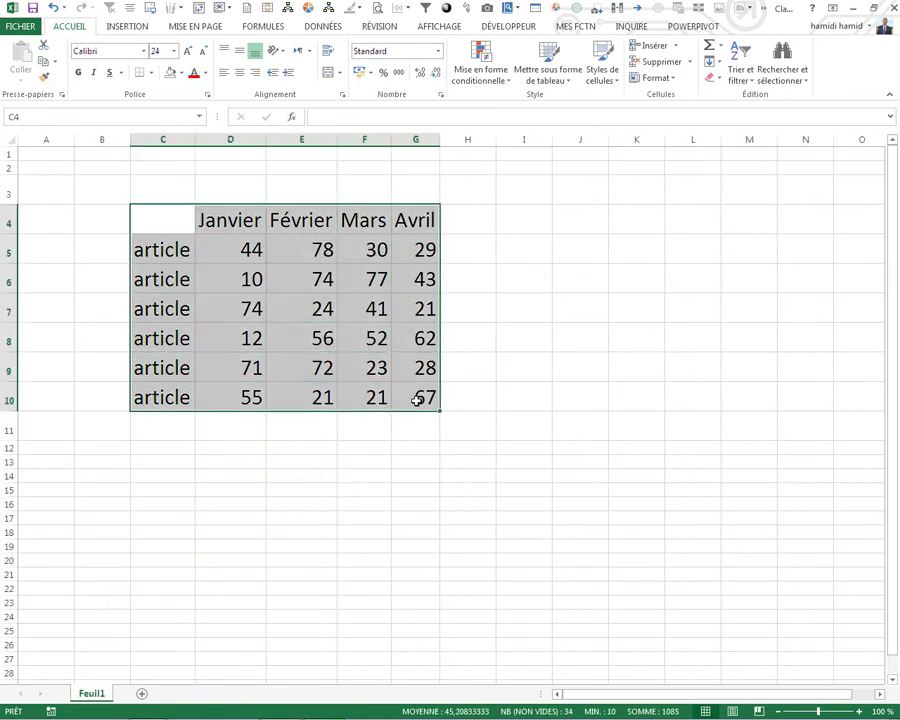
right_click(419, 400)
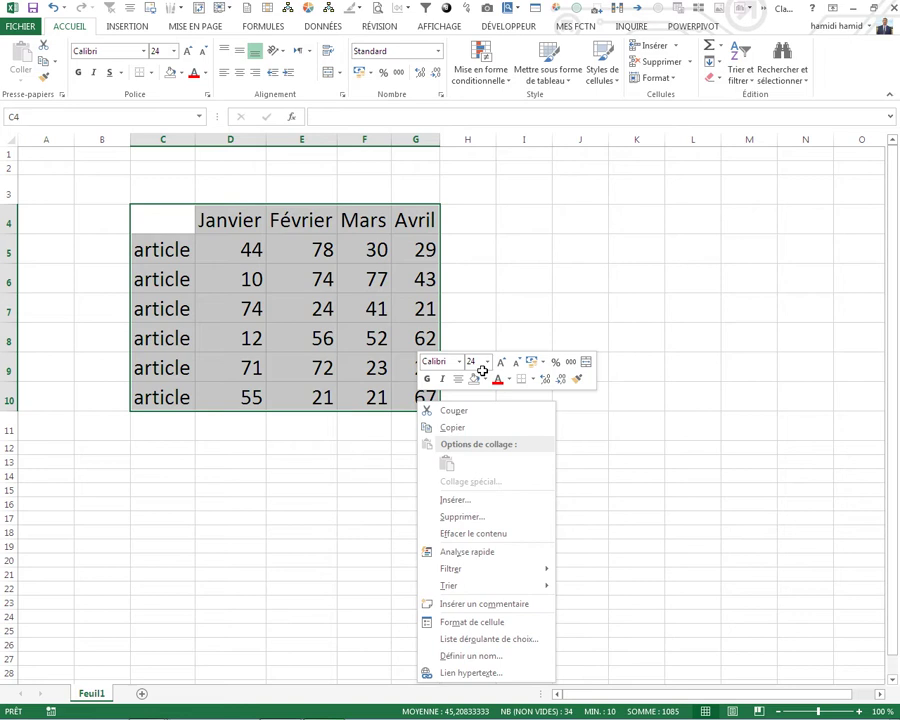
click(533, 380)
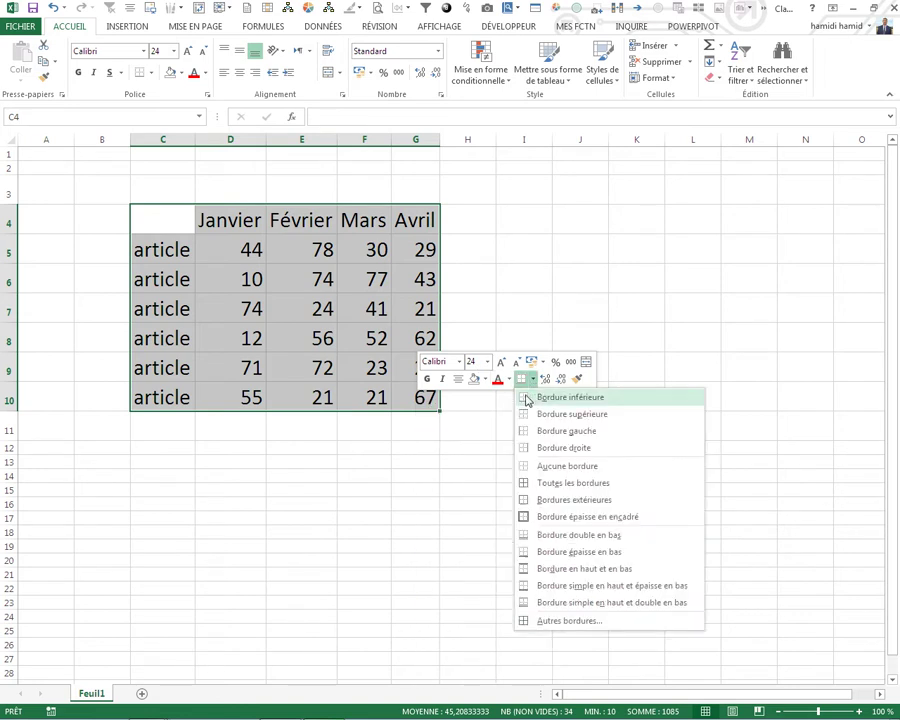
click(527, 486)
click(374, 397)
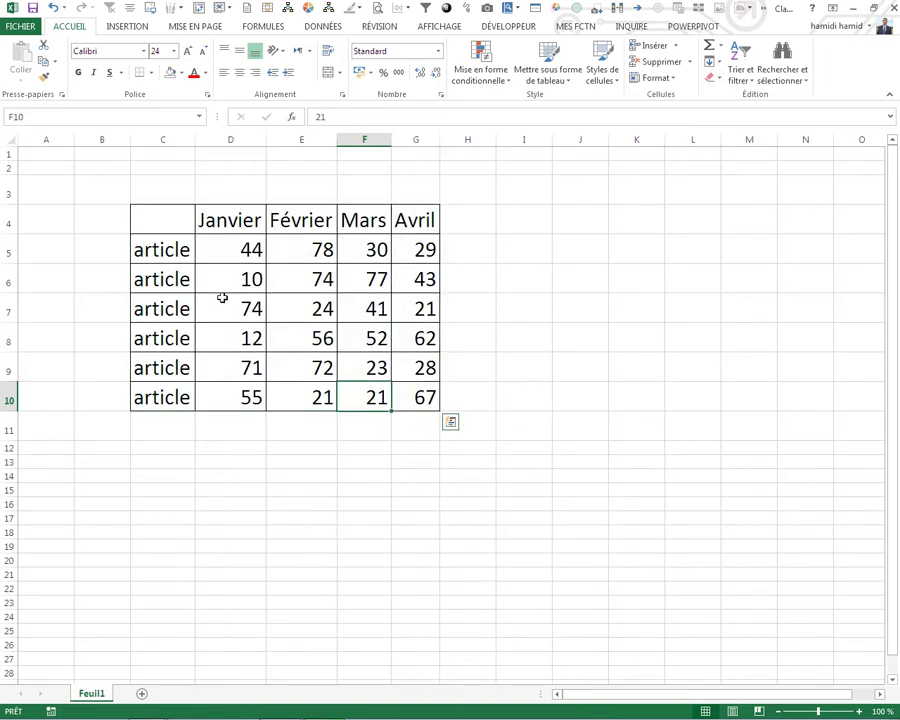
click(319, 487)
Open the Gestionnaire de noms from Formules and close it again
click(262, 28)
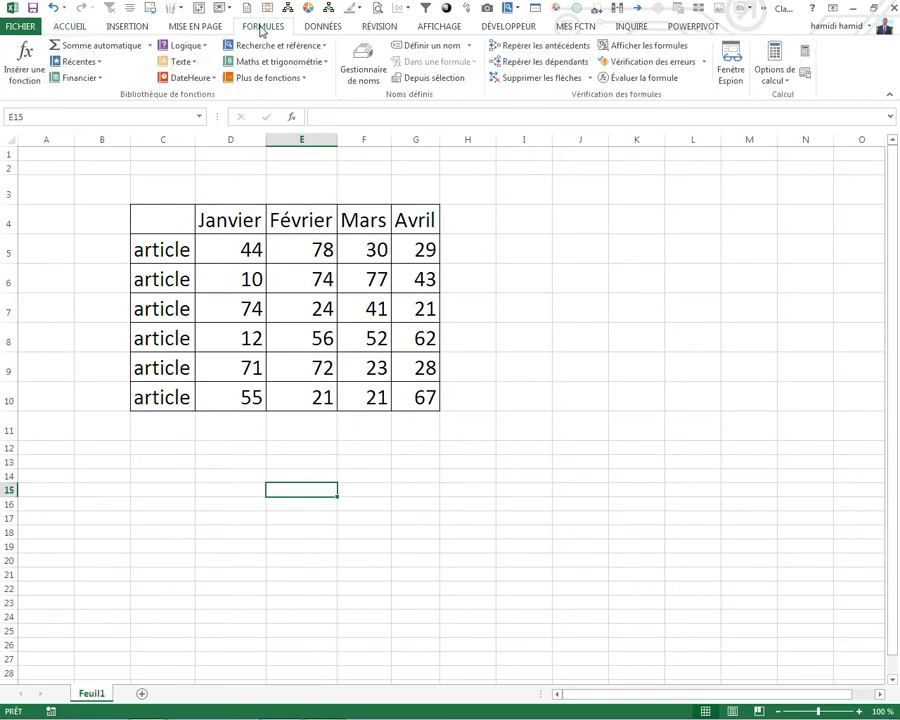
click(362, 70)
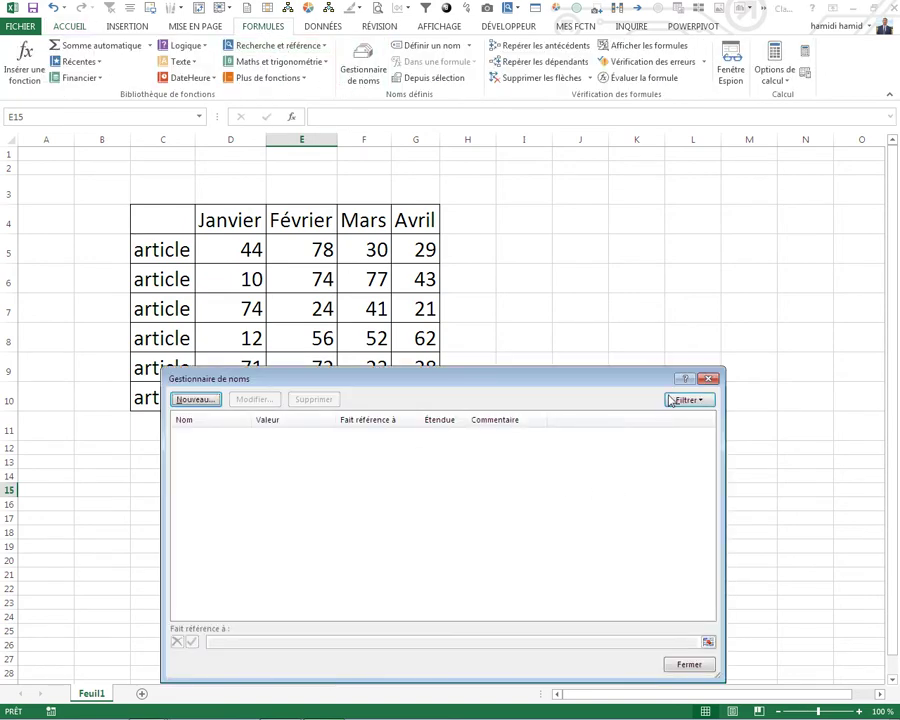
click(707, 378)
Start a =DECALER( formula in E14 with D5:D10 as its reference
click(322, 474)
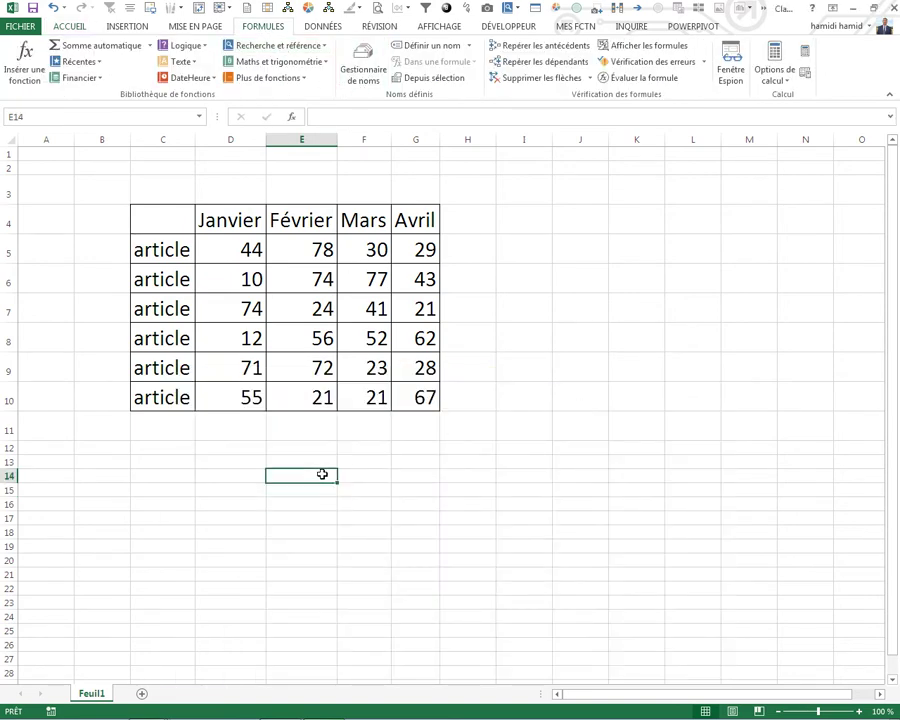
text(=decale)
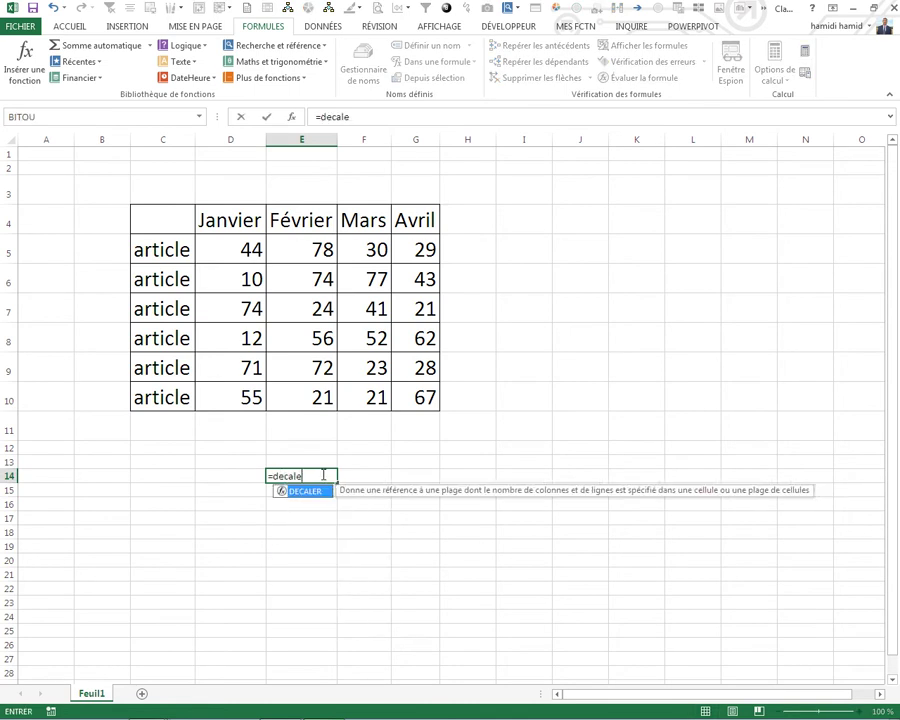
text(r')
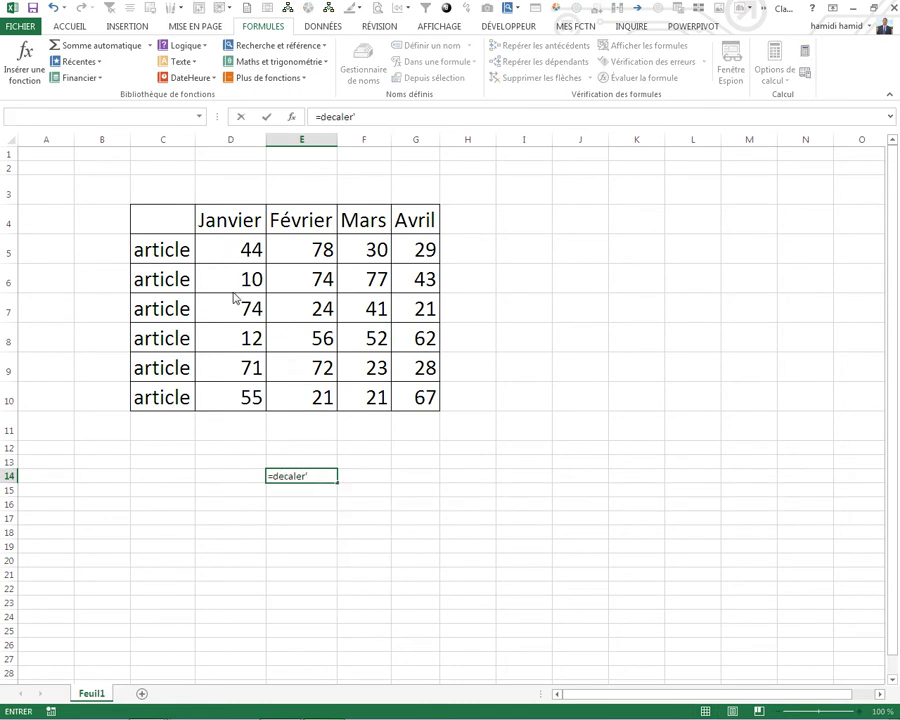
click(236, 297)
click(396, 446)
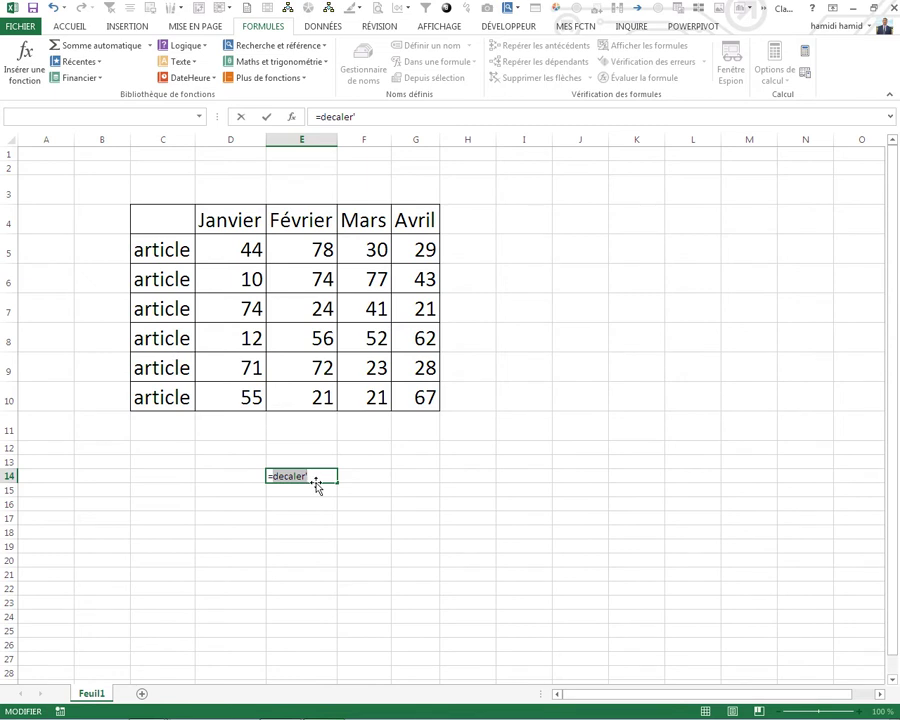
key(BackSpace)
text(de)
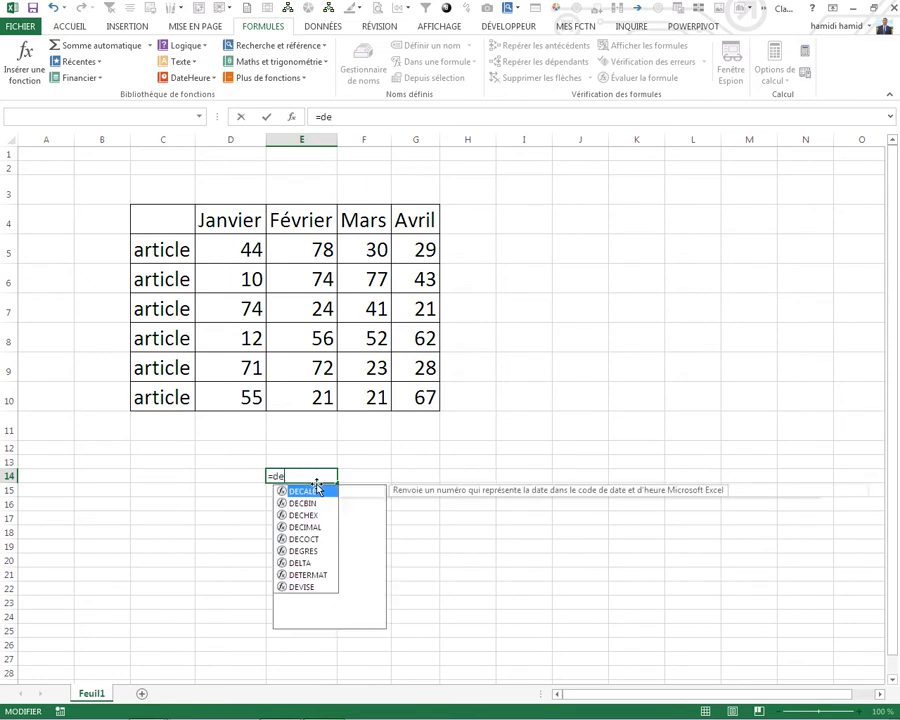
text(c)
key(Tab)
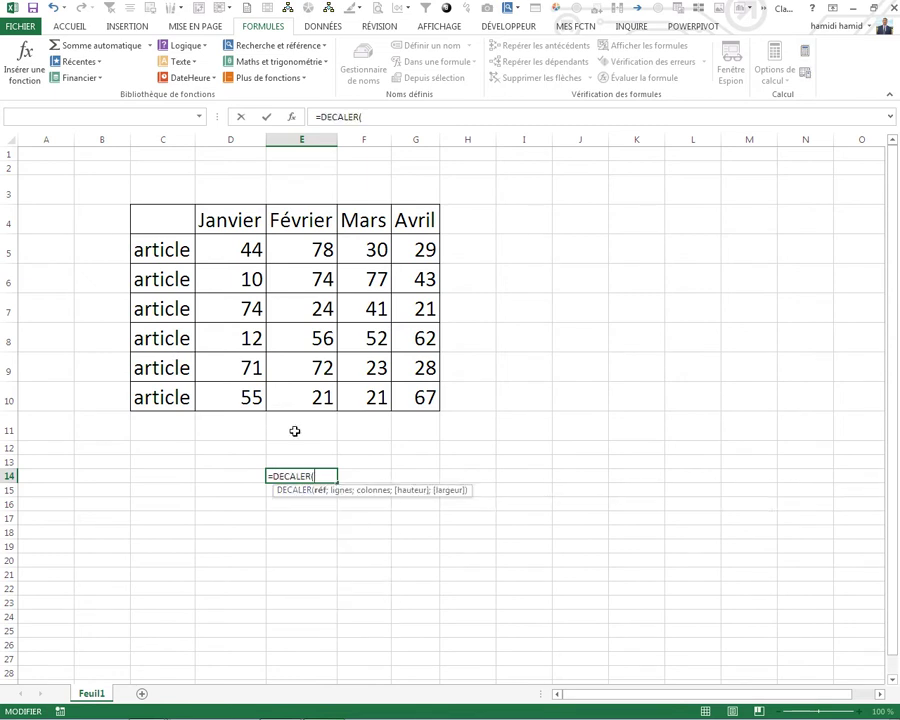
drag(240, 248, 233, 384)
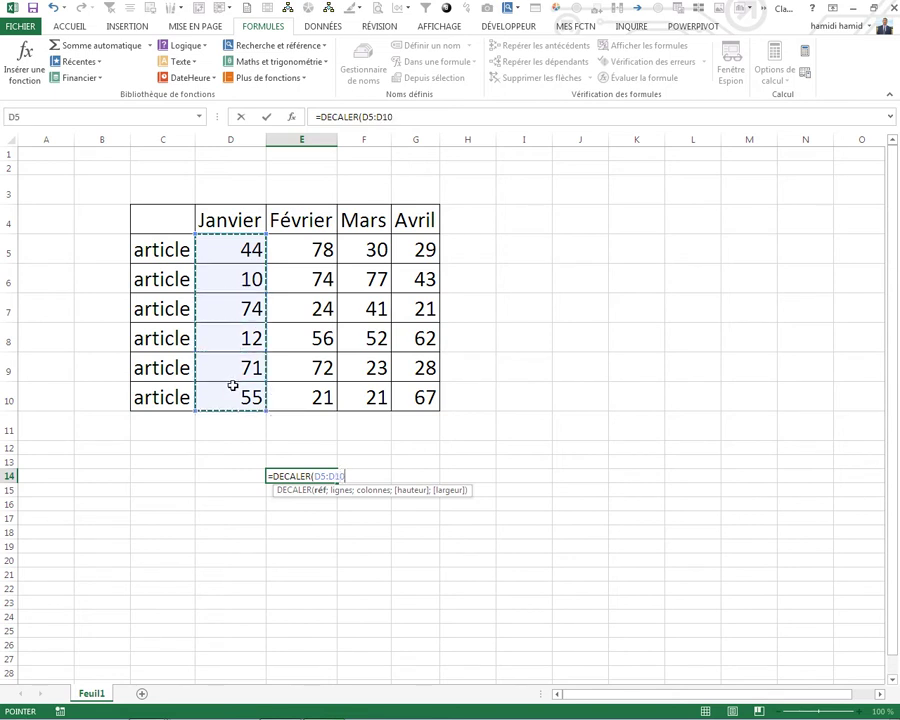
Complete E14 as =DECALER($D$5:$D$10;;MEDIANE(4;7;CELLULE("colonne"))-4)
key(F4)
text($D$10;)
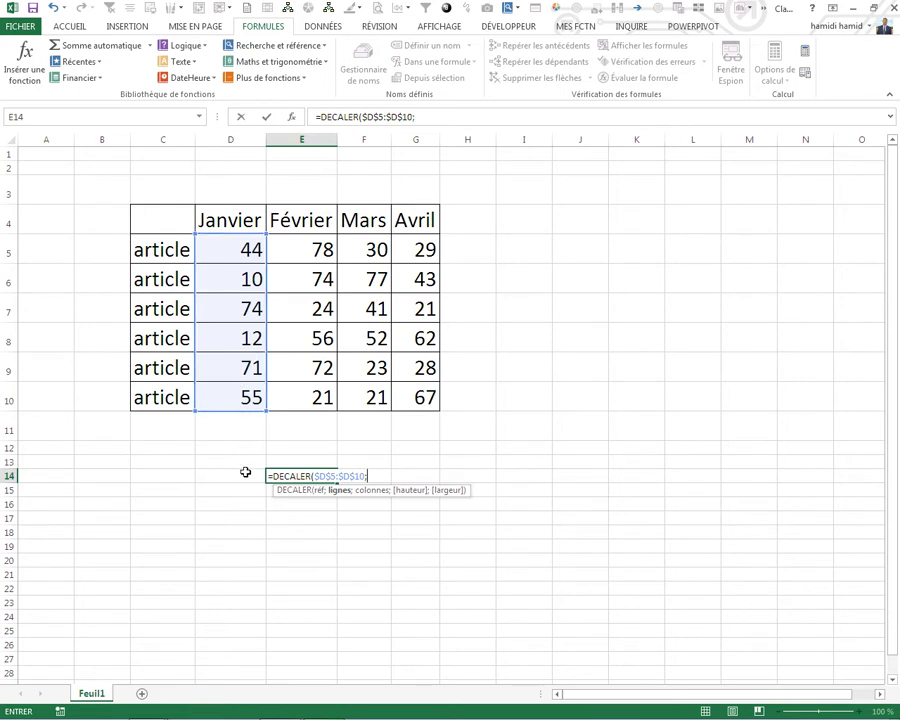
text(;)
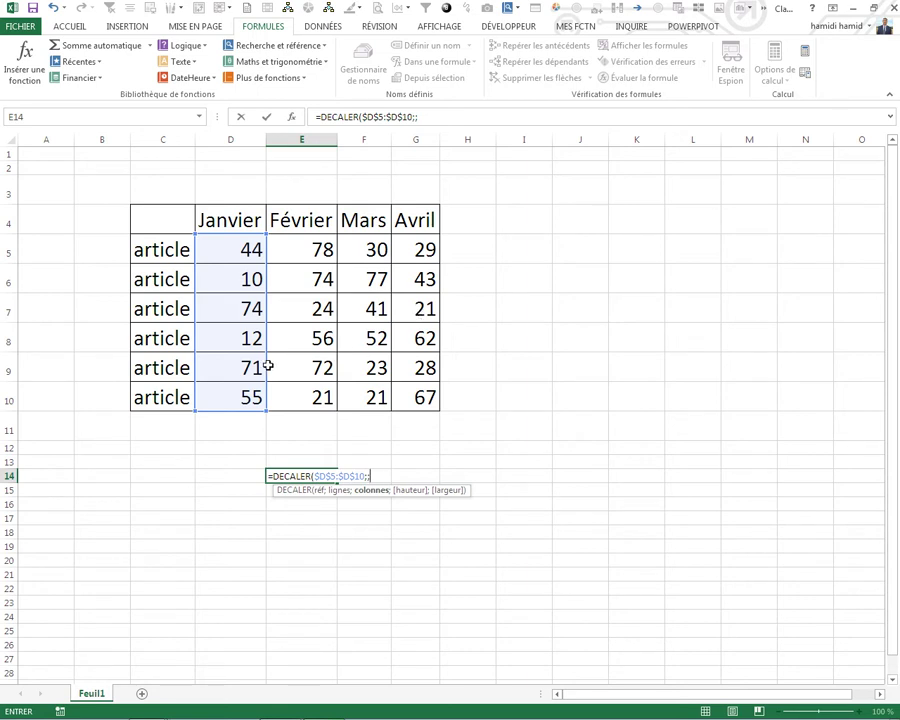
text(med)
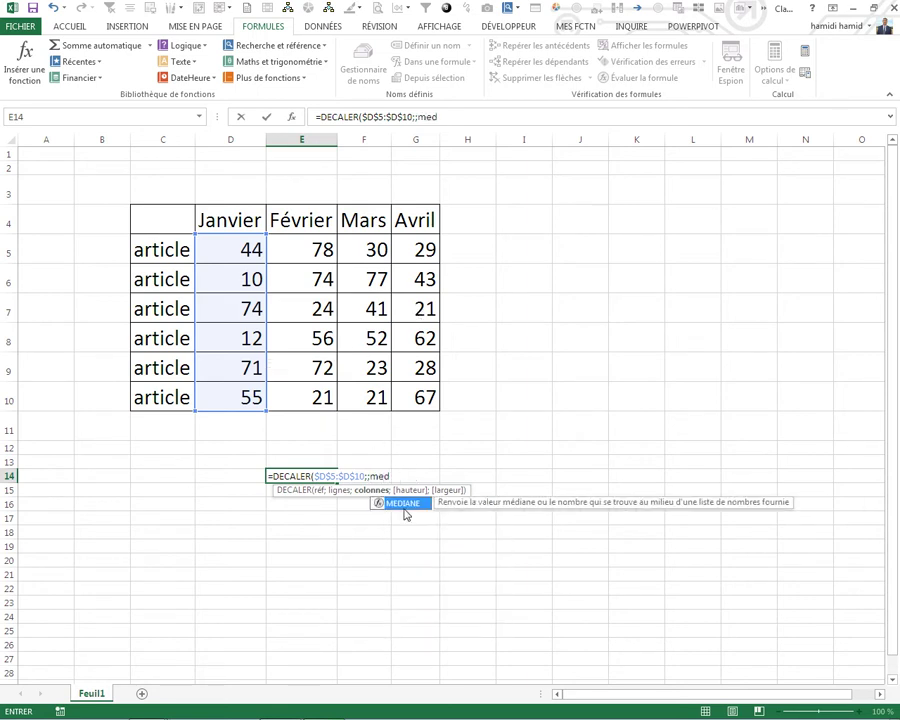
double_click(404, 503)
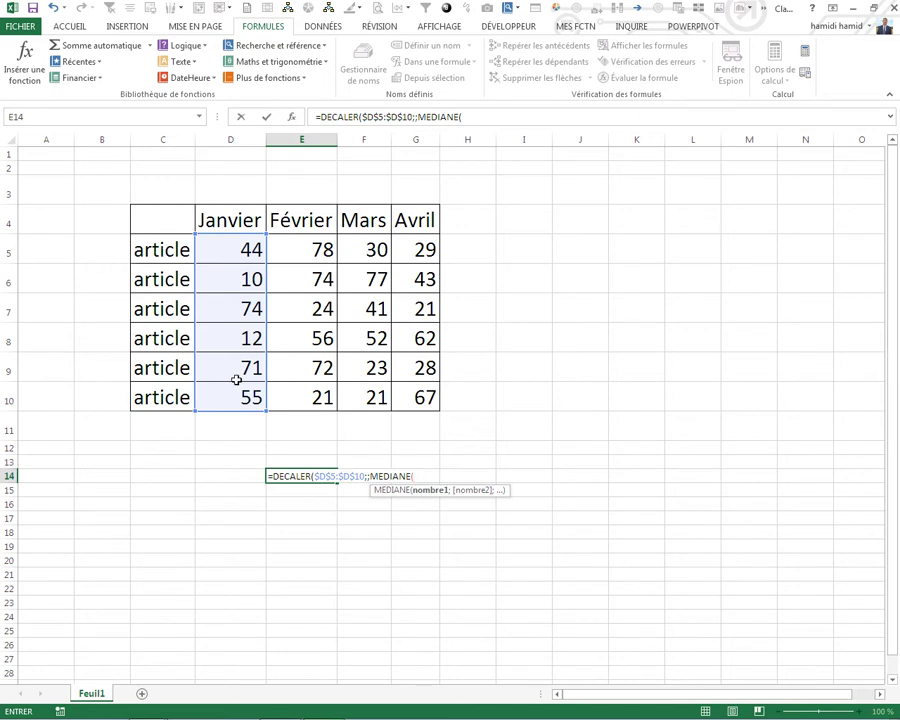
text(4;)
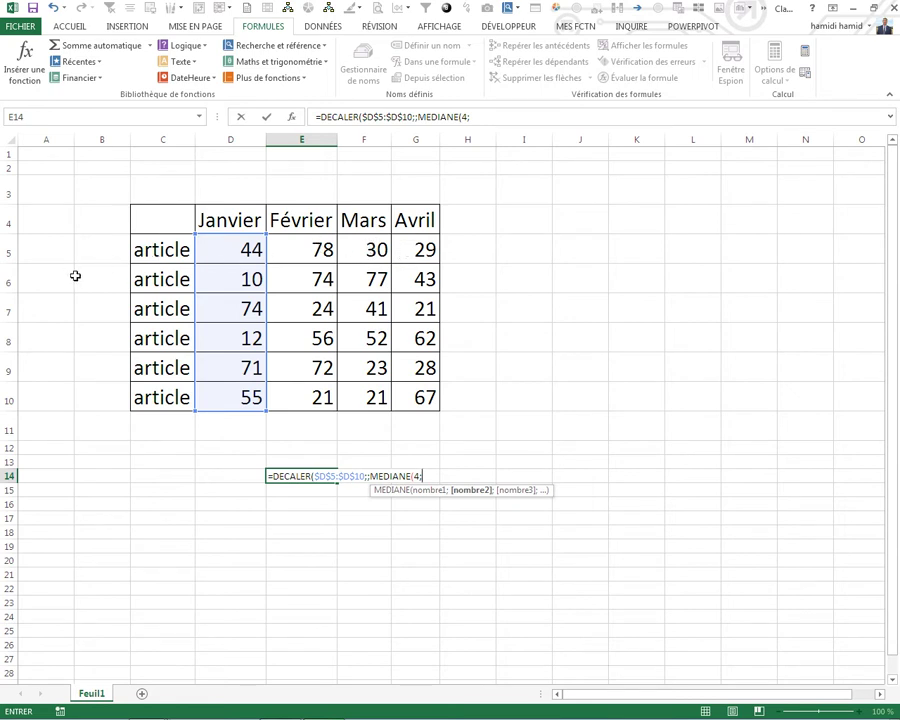
text(7;)
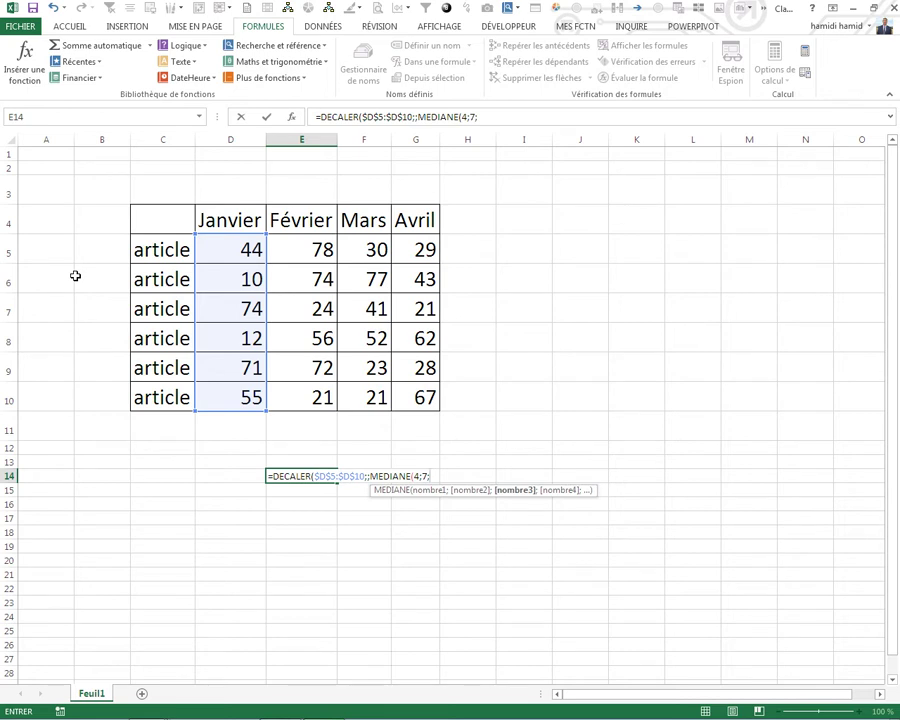
text(ce)
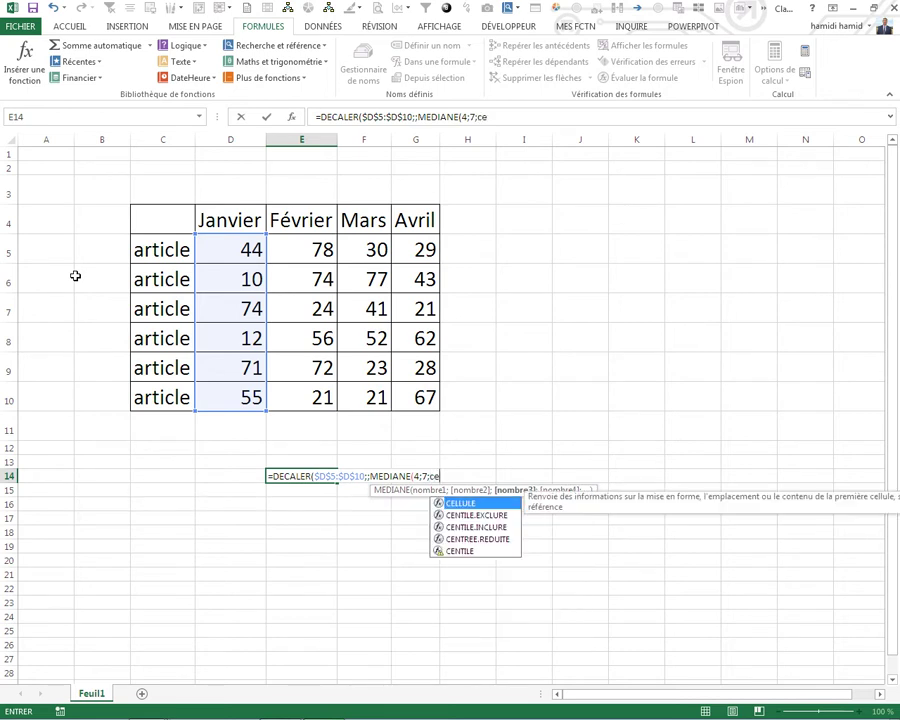
double_click(460, 504)
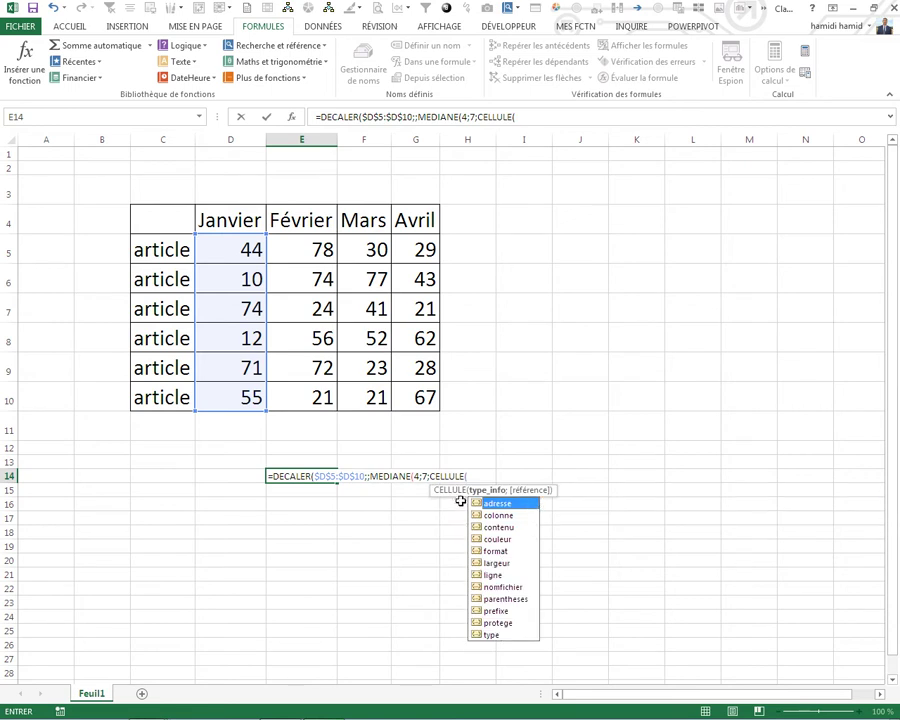
double_click(507, 517)
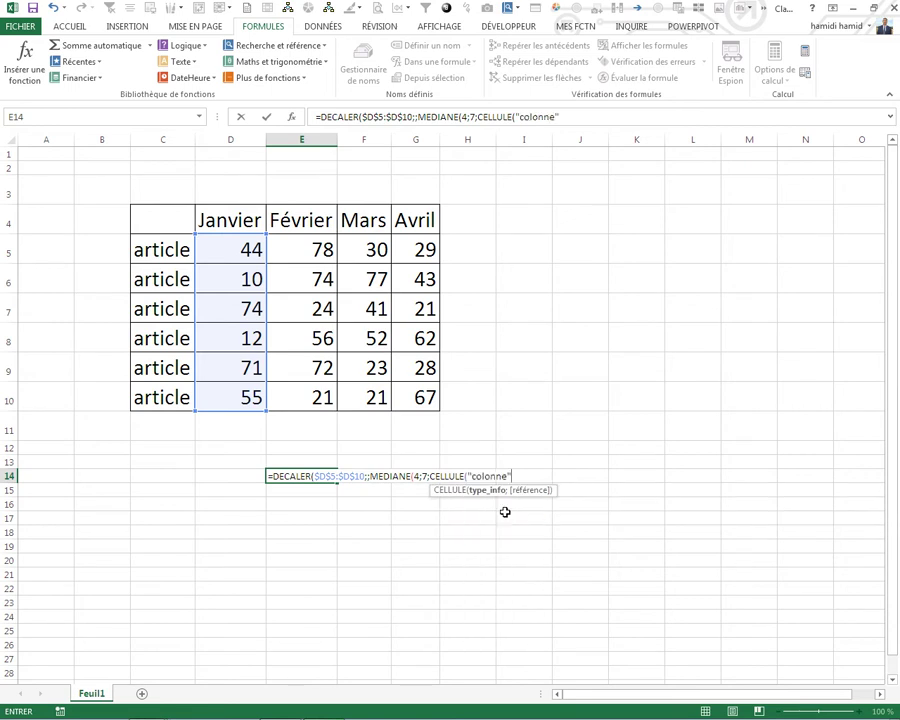
text())-4)
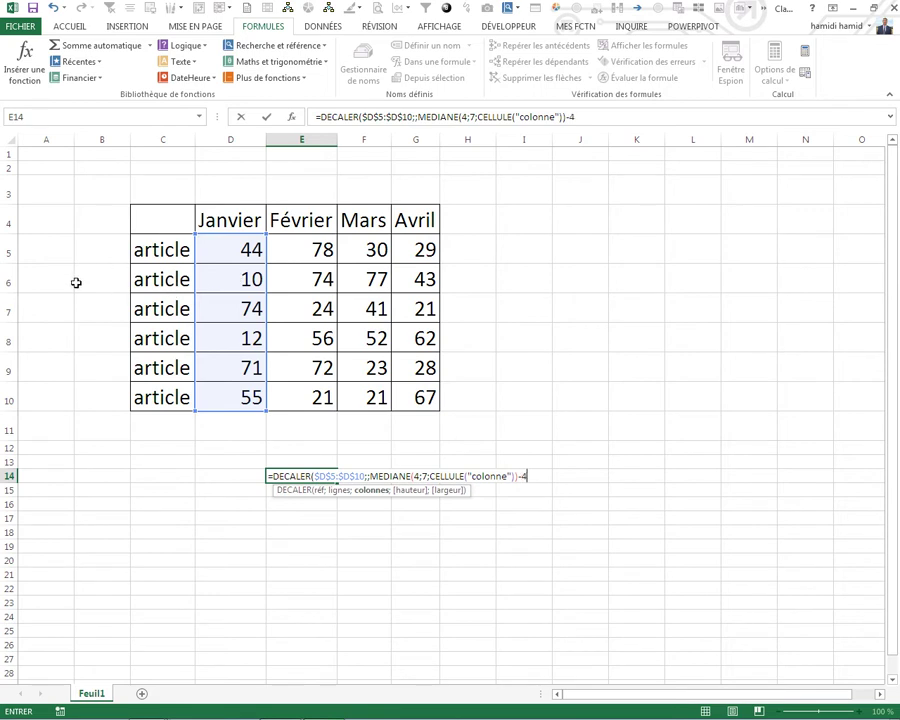
Commit the E14 formula and copy its full text from the formula bar
key(Return)
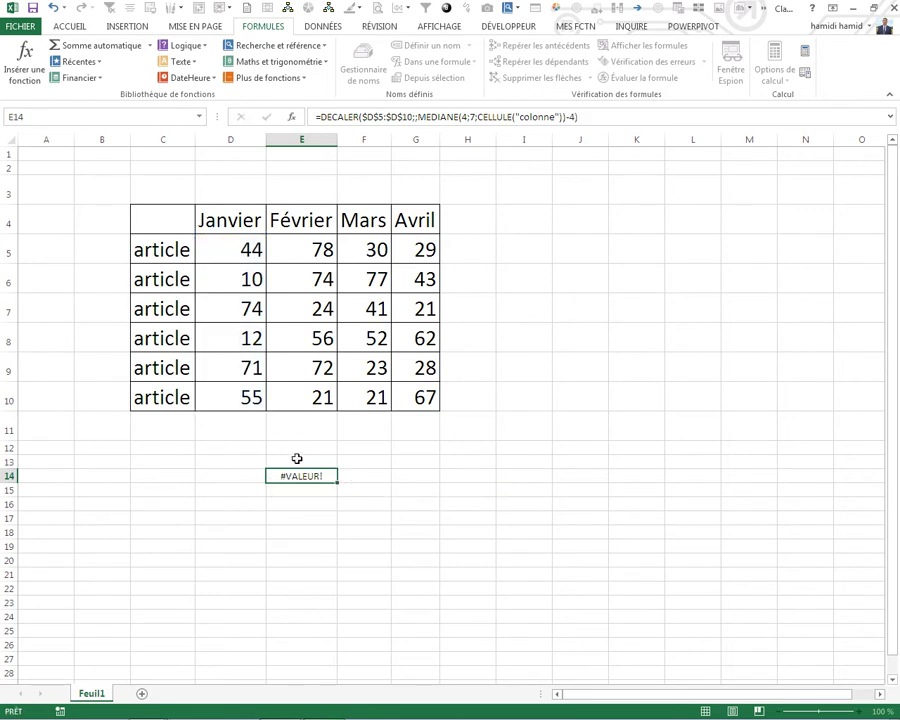
click(301, 474)
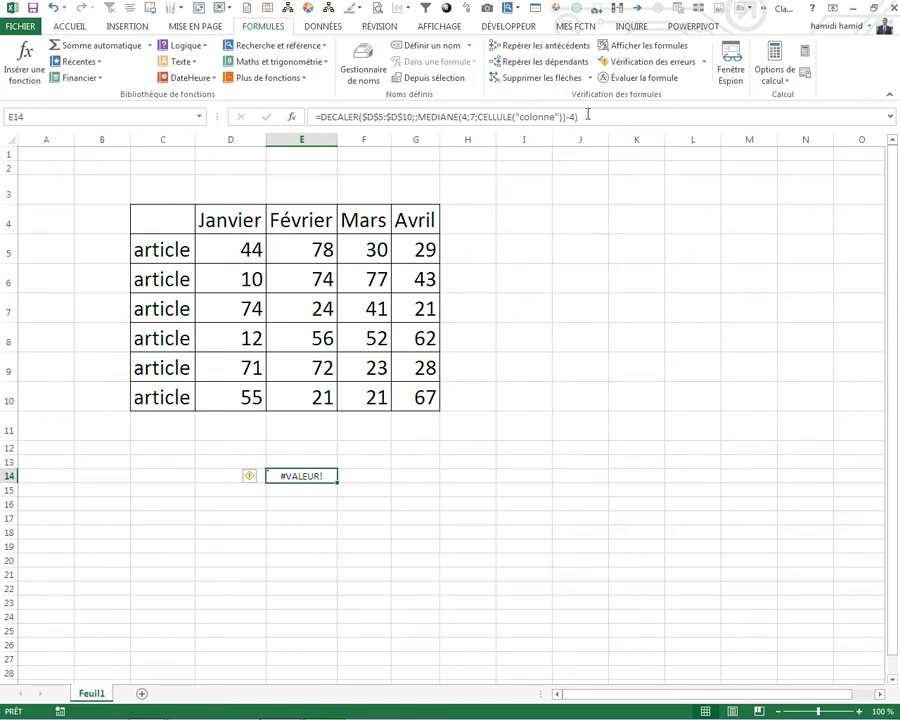
drag(595, 111, 242, 178)
key(ctrl+c)
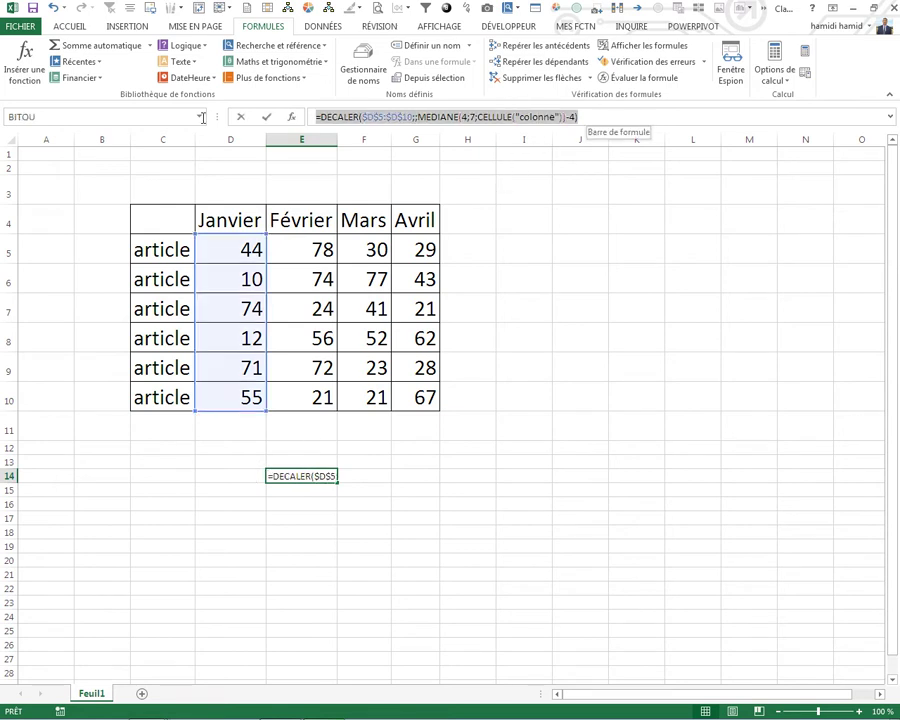
key(Escape)
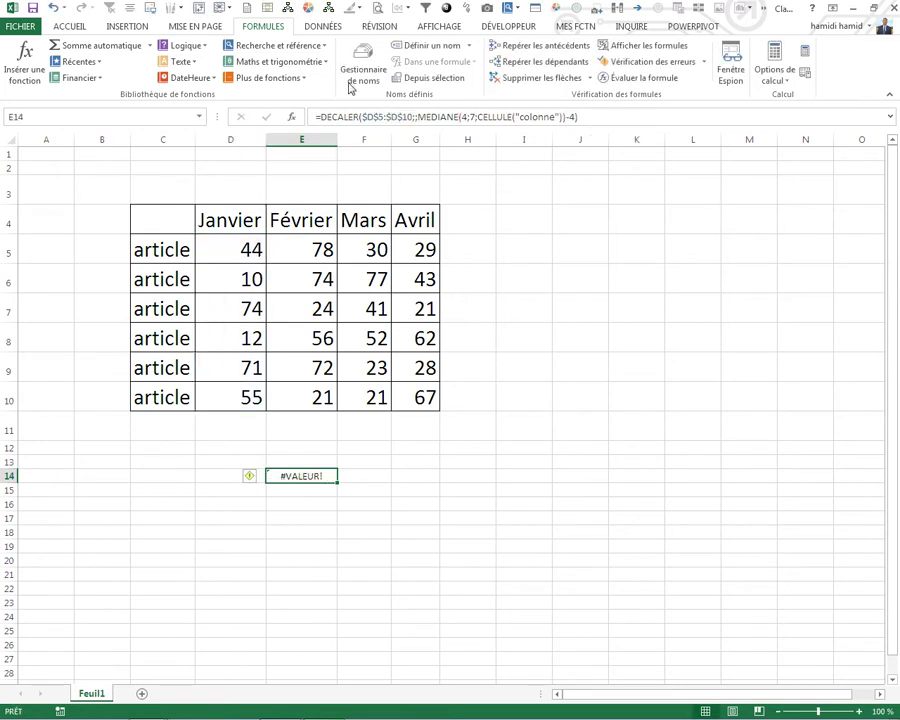
Define the name col_active referring to the copied DECALER formula
click(358, 80)
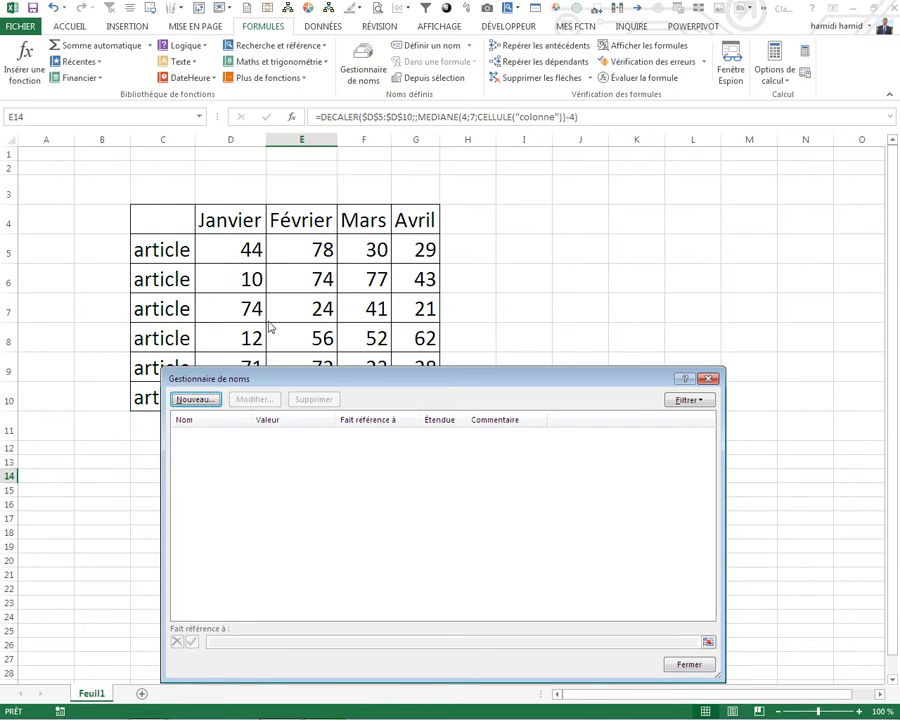
click(201, 400)
text(col_active)
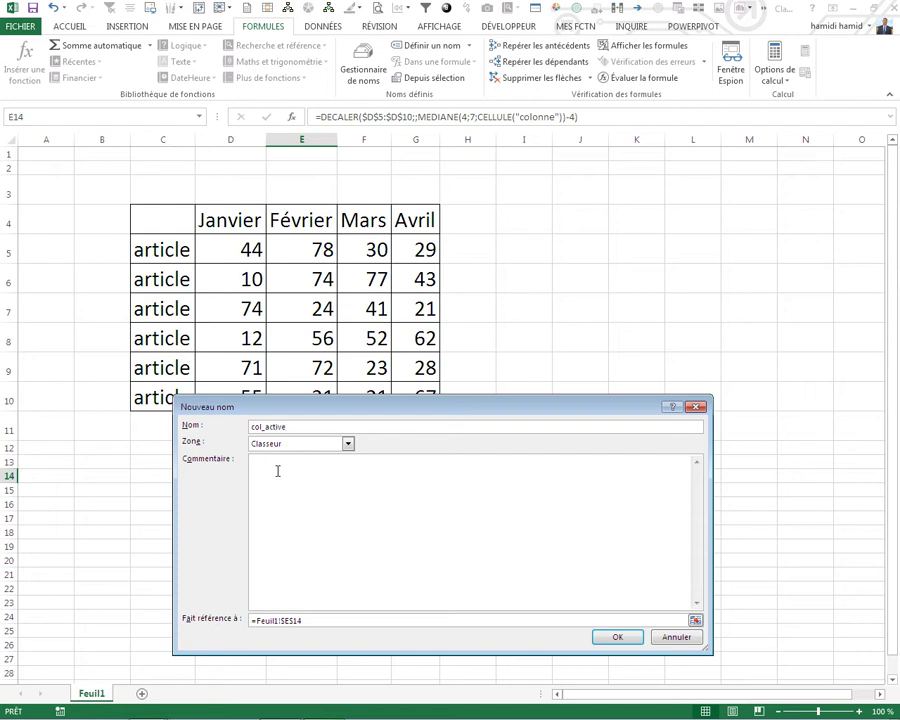
drag(301, 620, 250, 620)
key(BackSpace)
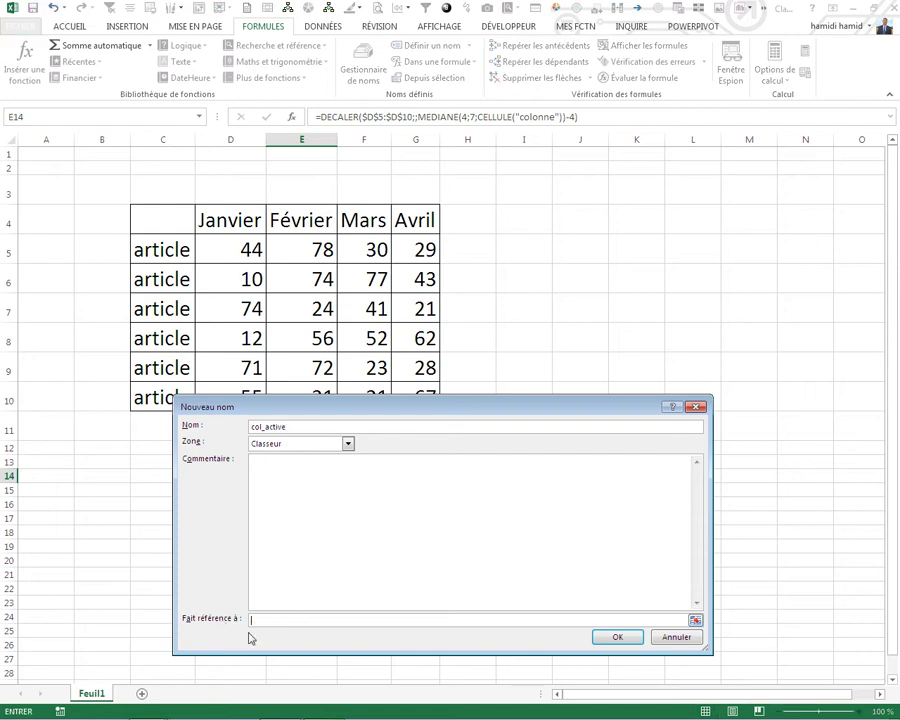
key(ctrl+v)
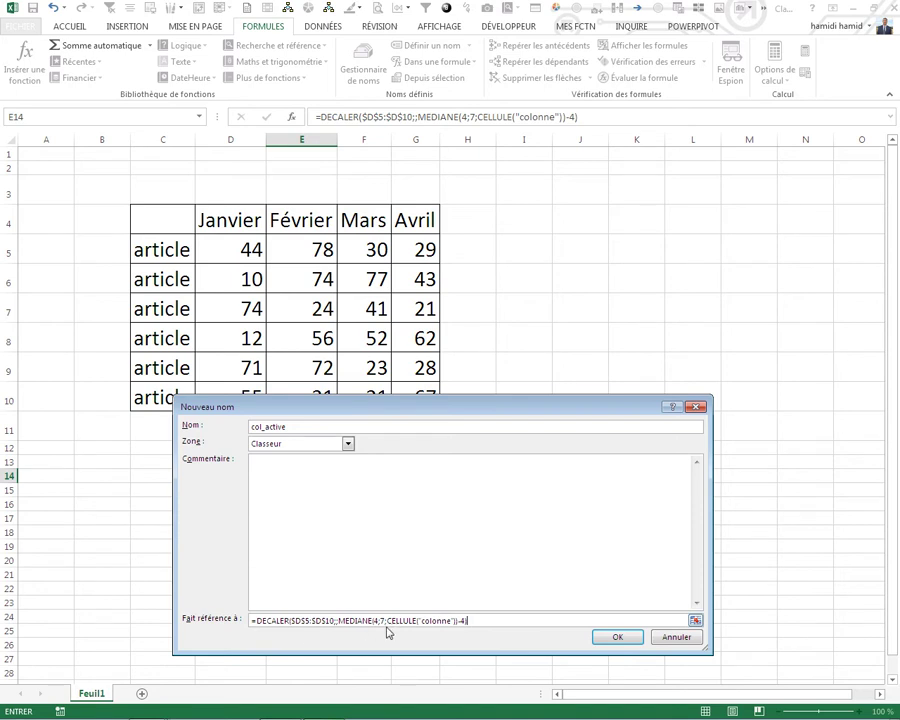
click(616, 637)
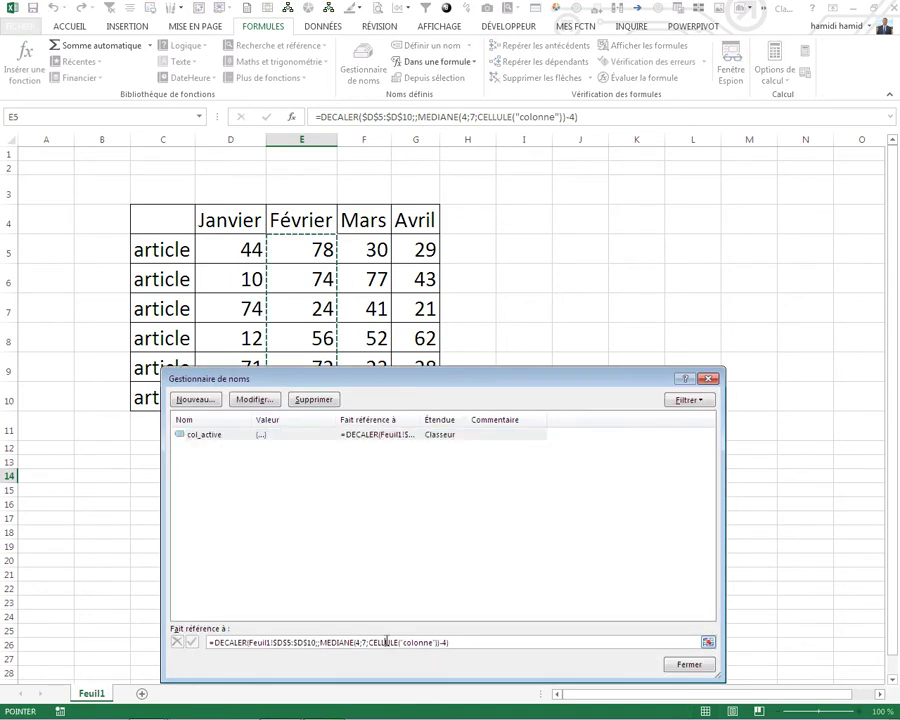
mouse_move(495, 390)
mouse_down()
mouse_move(497, 481)
mouse_move(478, 285)
mouse_up()
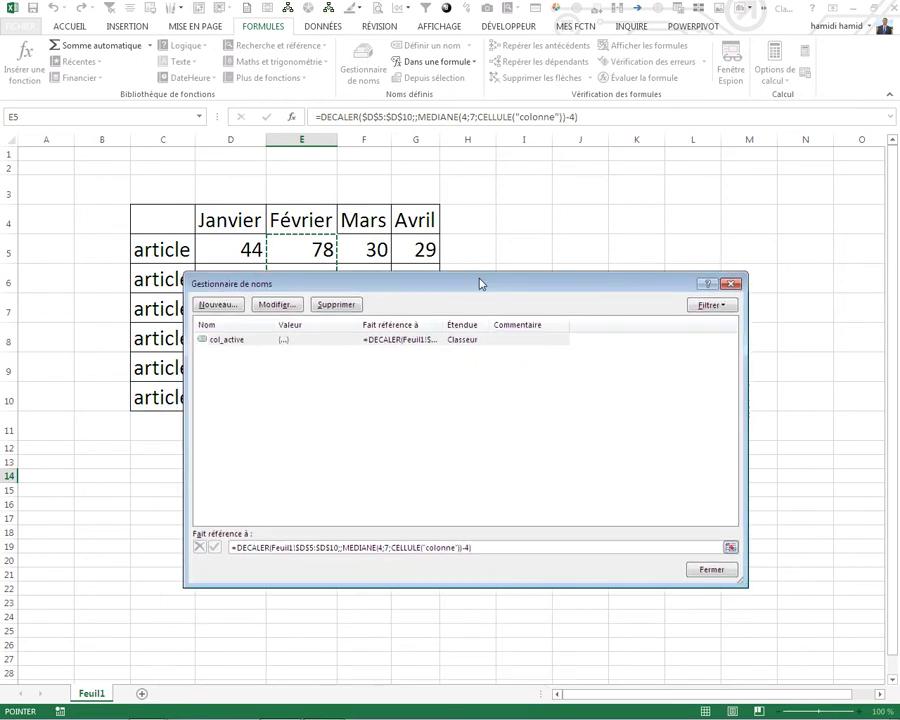
click(709, 570)
Insert a clustered column chart and move it right of the table
click(526, 301)
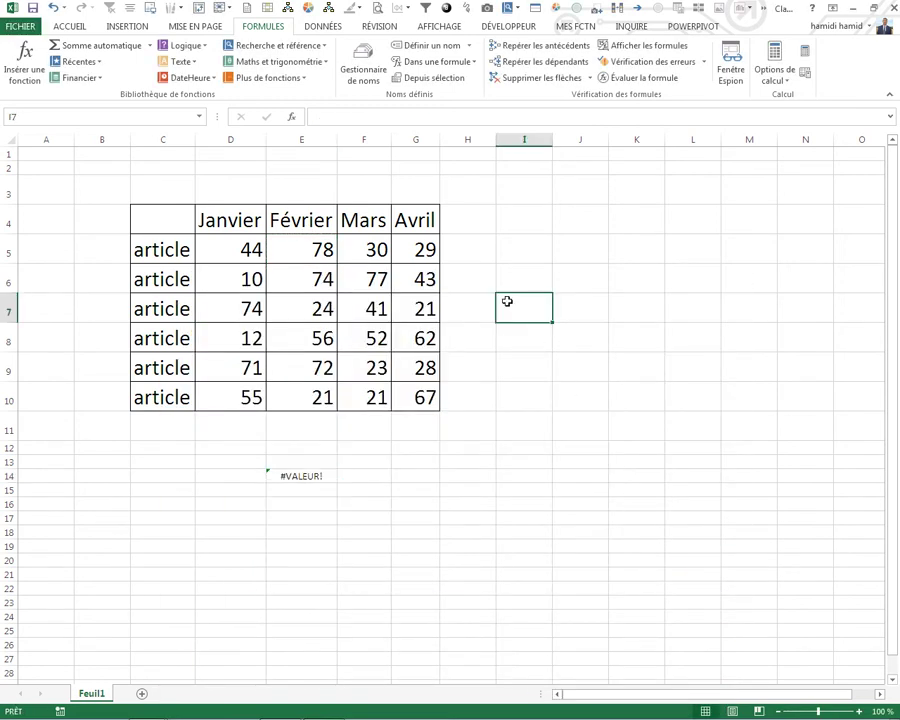
click(142, 29)
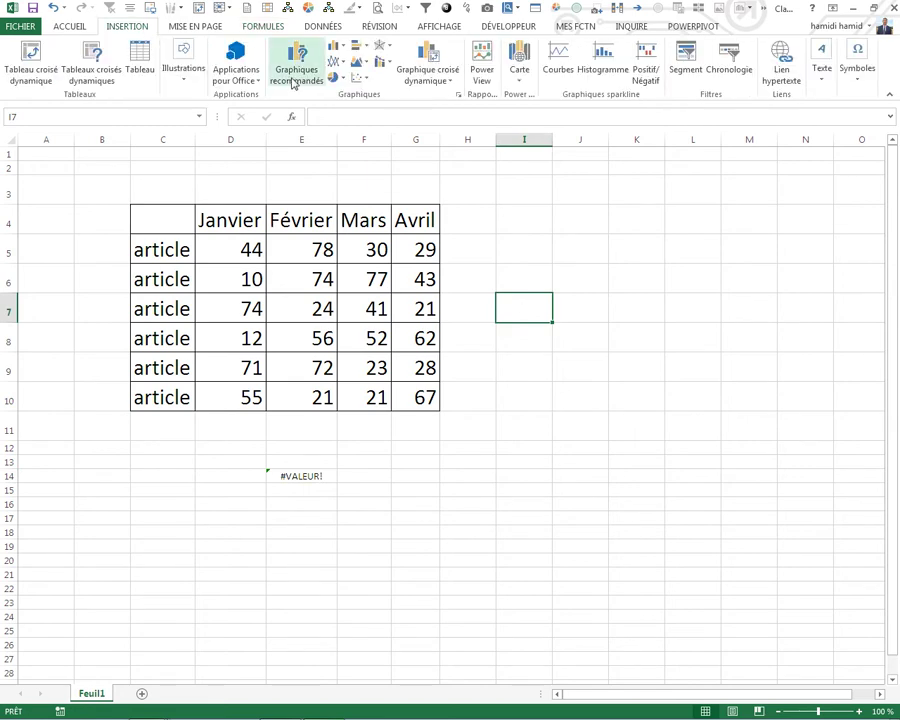
click(335, 46)
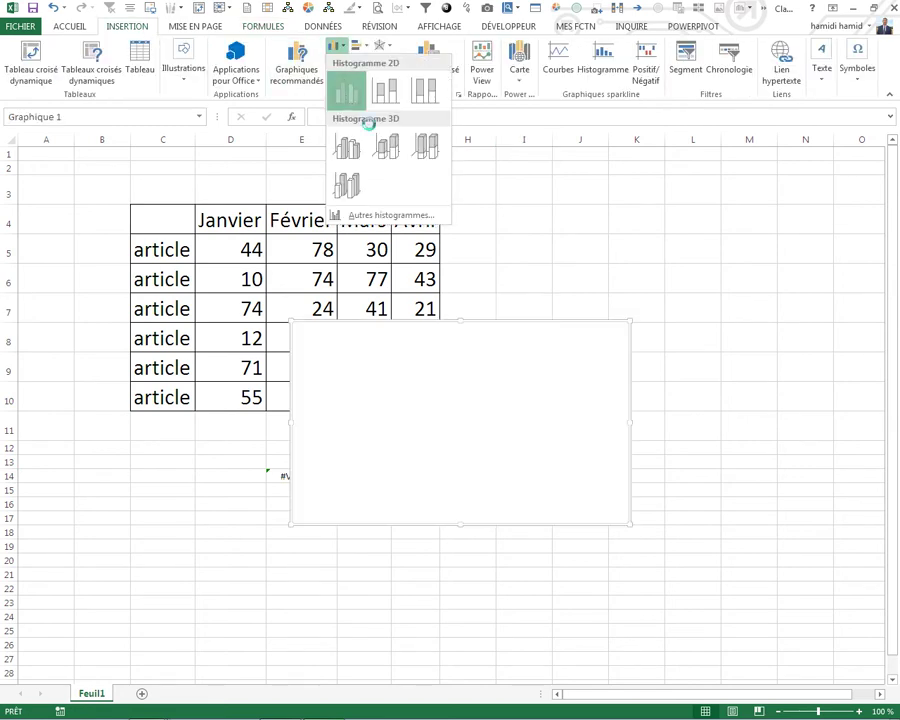
click(347, 94)
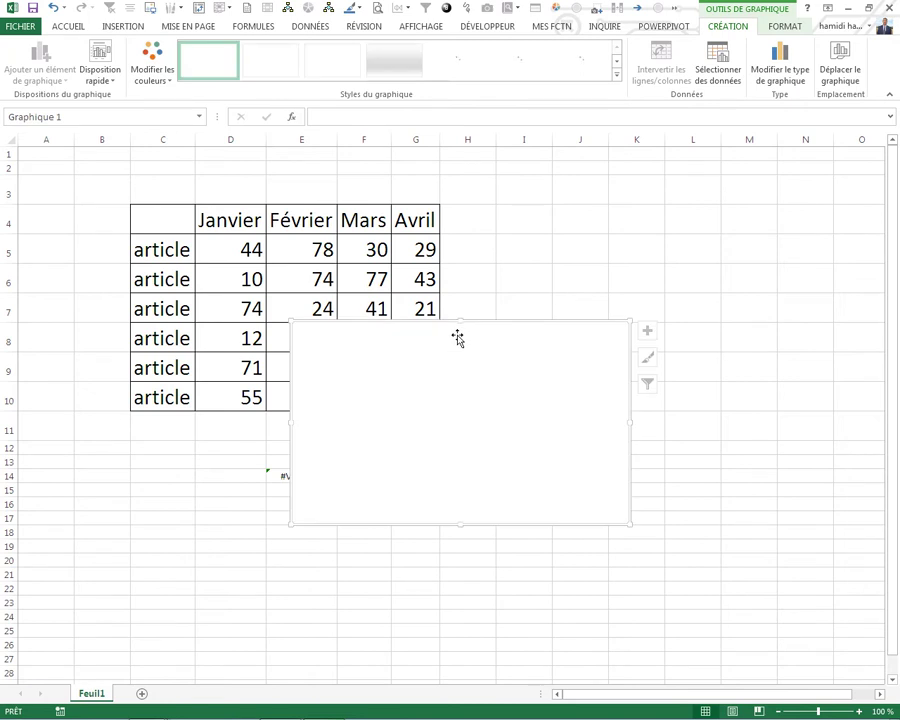
drag(458, 336, 652, 246)
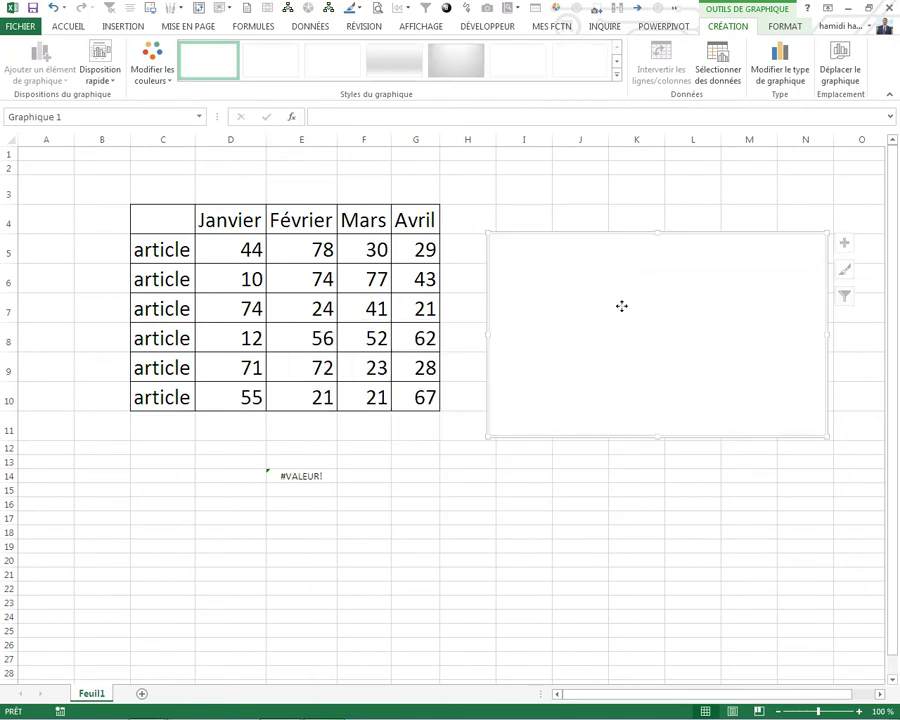
Add a chart series whose values are =Feuil1!col_active
right_click(622, 273)
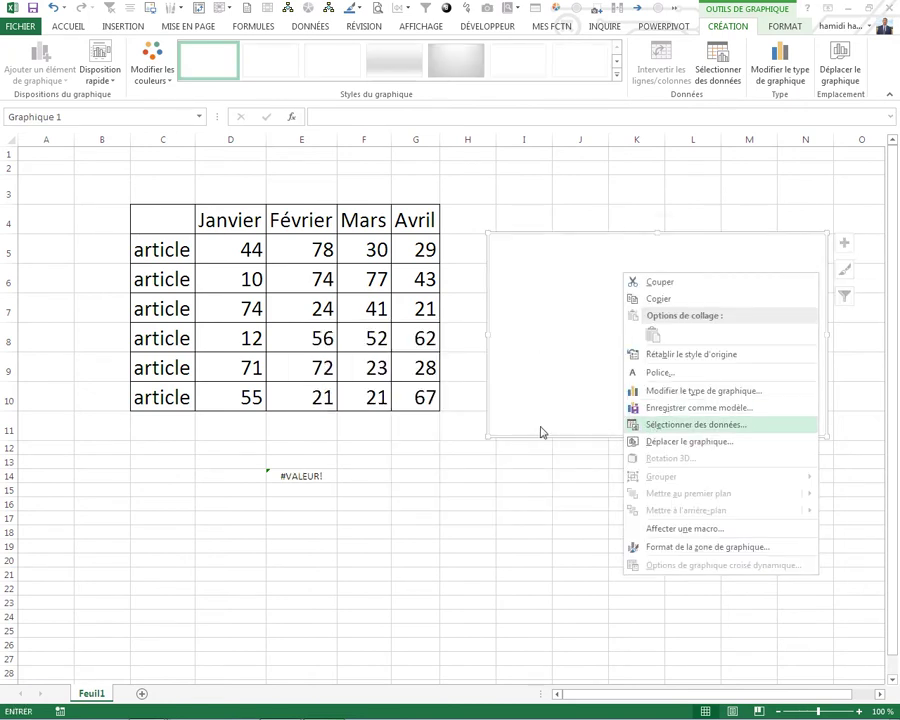
key(Return)
click(355, 458)
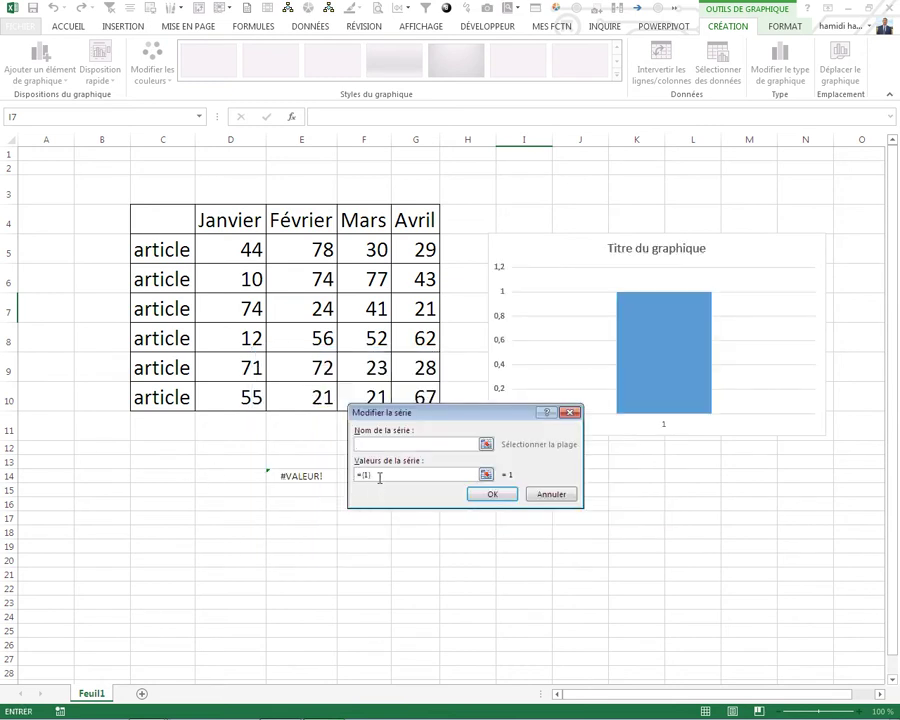
click(311, 555)
key(BackSpace)
key(BackSpace)
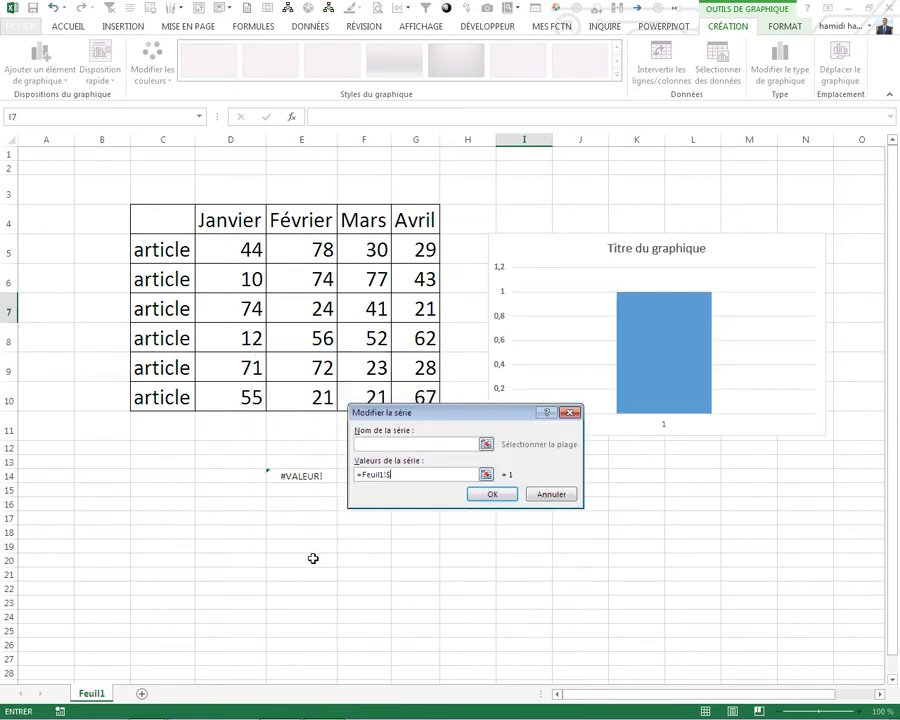
key(F3)
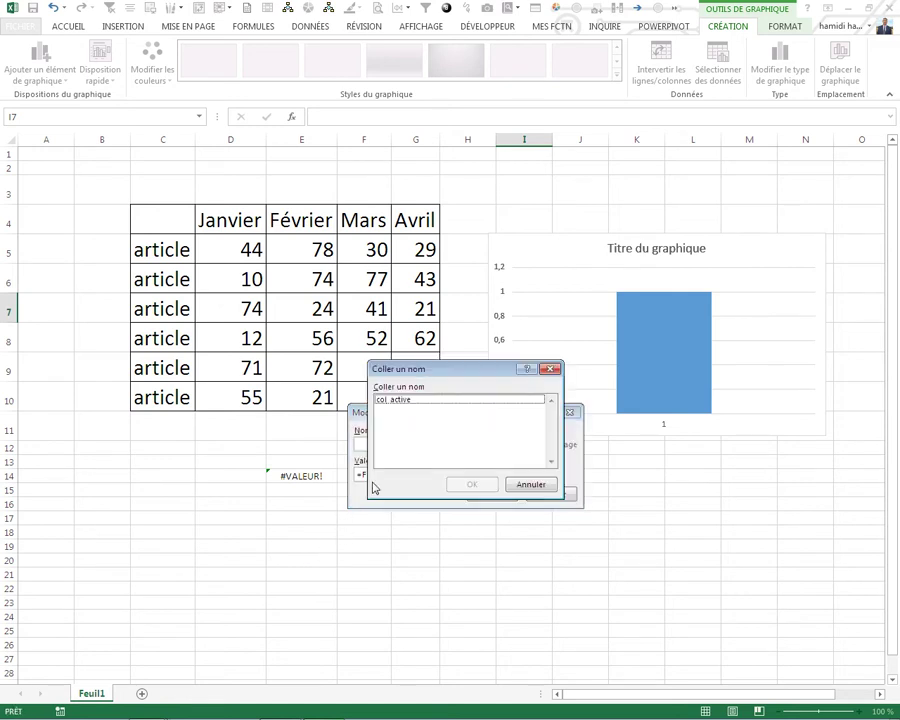
click(394, 401)
click(464, 488)
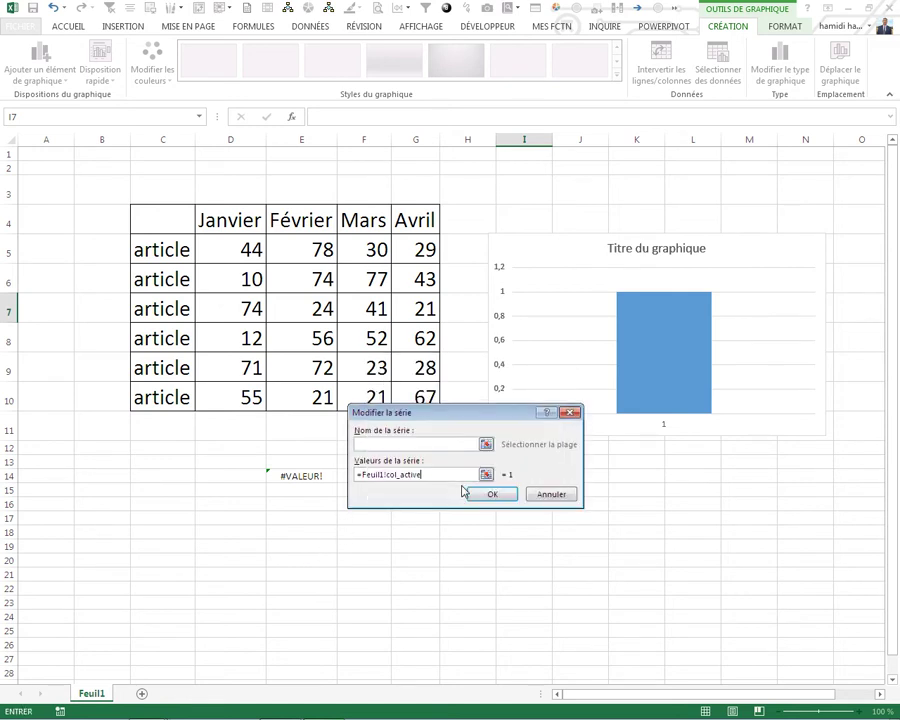
click(477, 493)
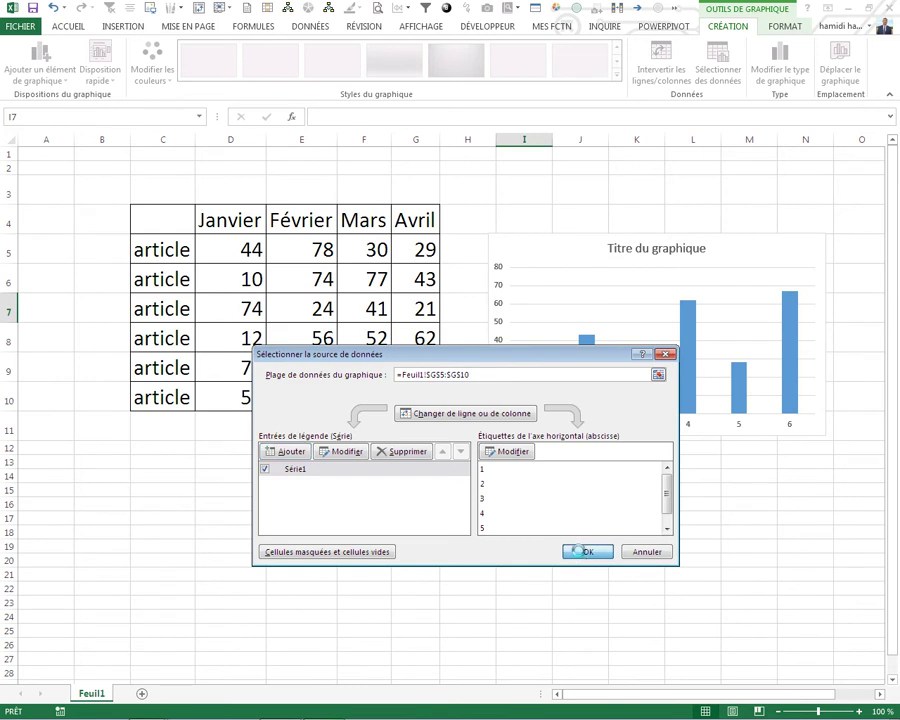
click(584, 555)
Test the chart on Janvier and Février cells, then open the Visual Basic editor
click(321, 303)
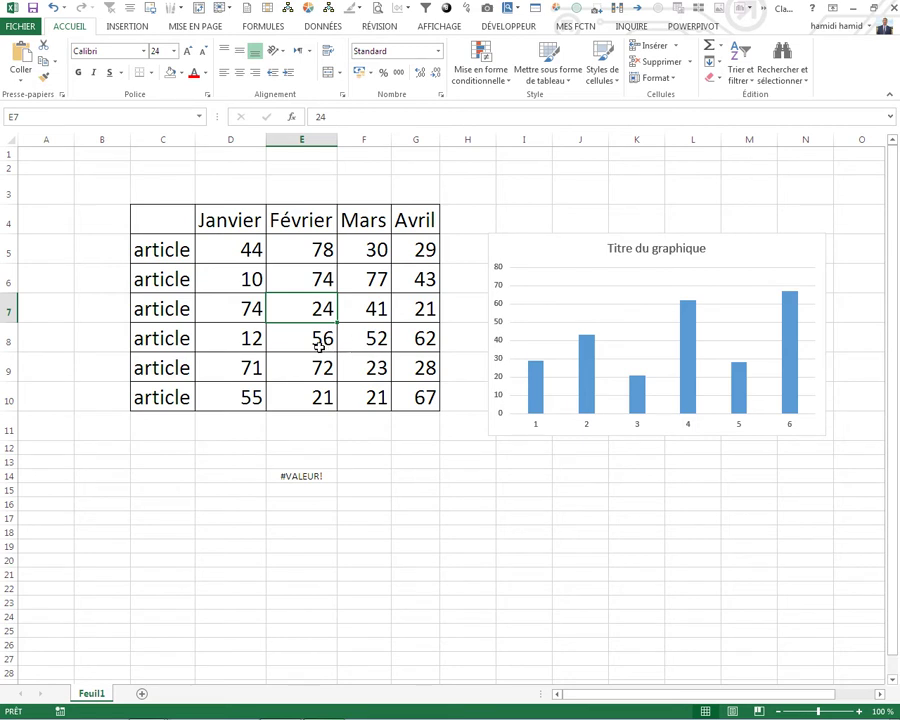
click(316, 340)
click(245, 338)
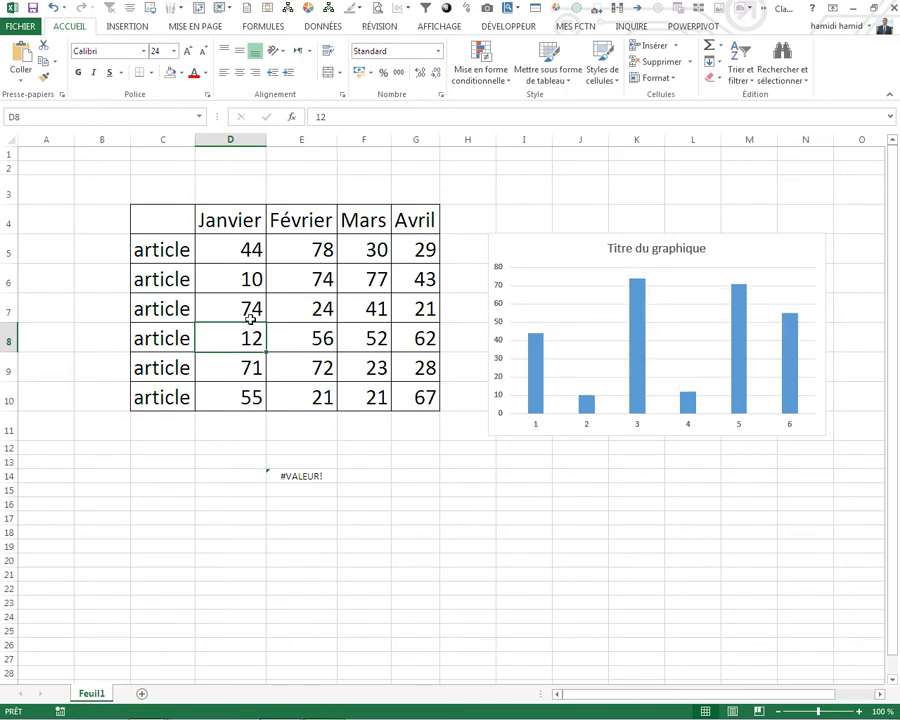
click(249, 308)
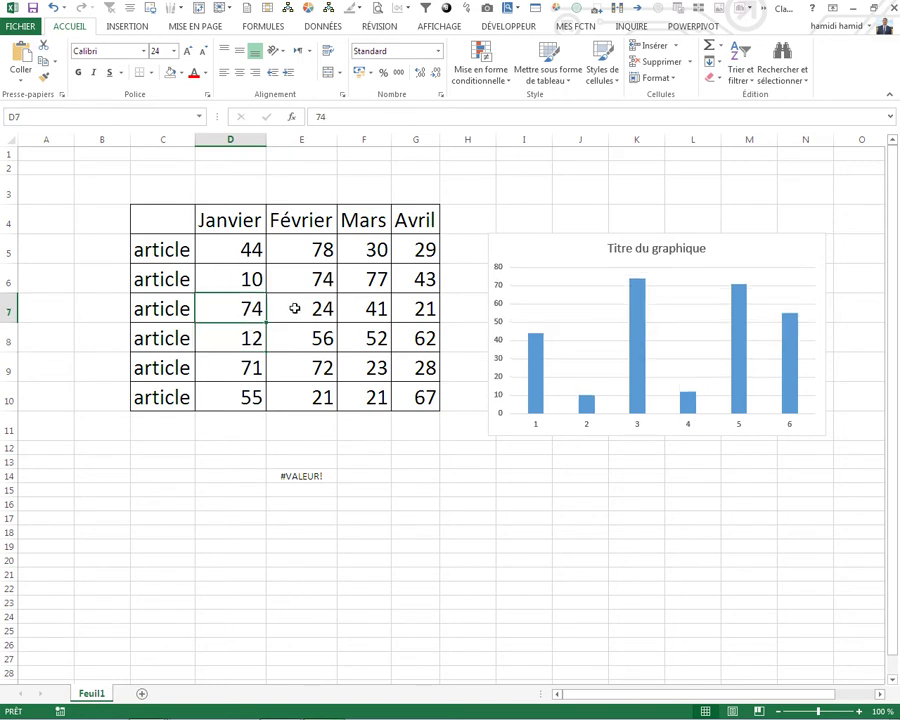
click(295, 308)
click(509, 27)
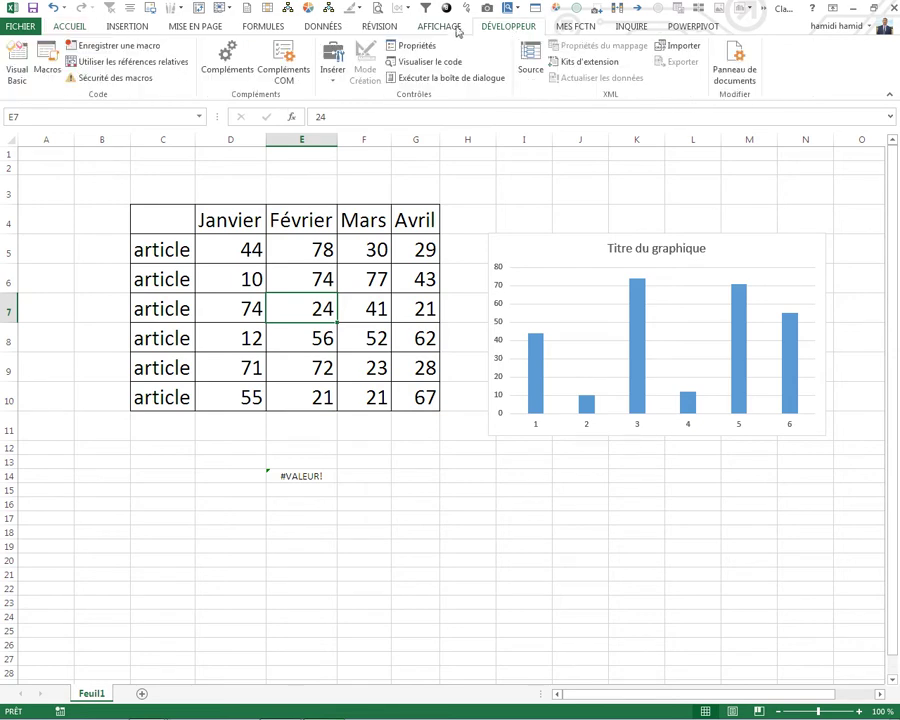
click(27, 80)
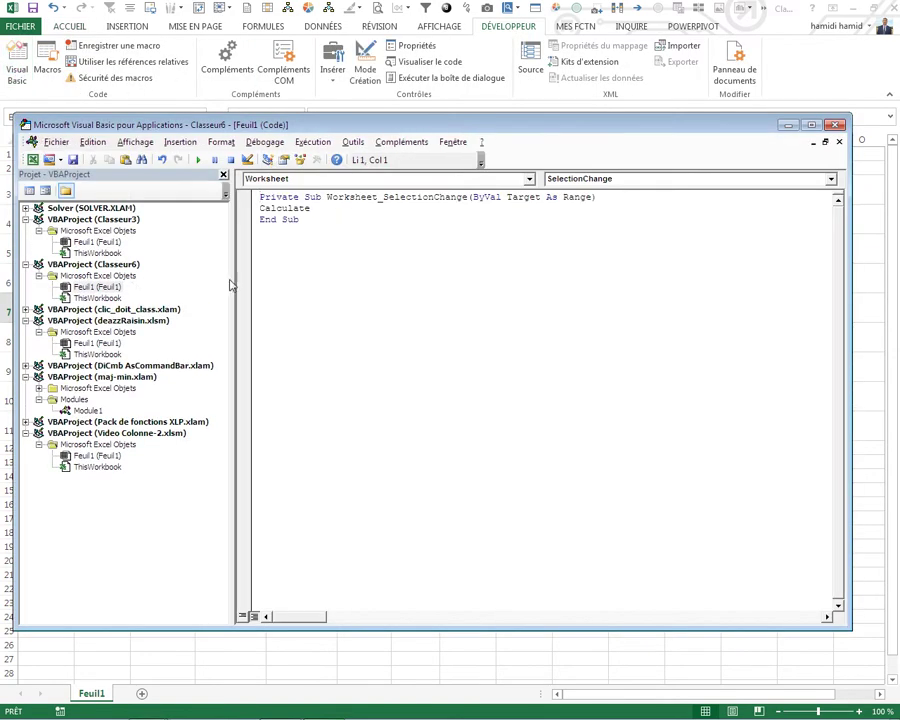
Create a Worksheet_SelectionChange procedure in Classeur6's Feuil1 module
double_click(100, 242)
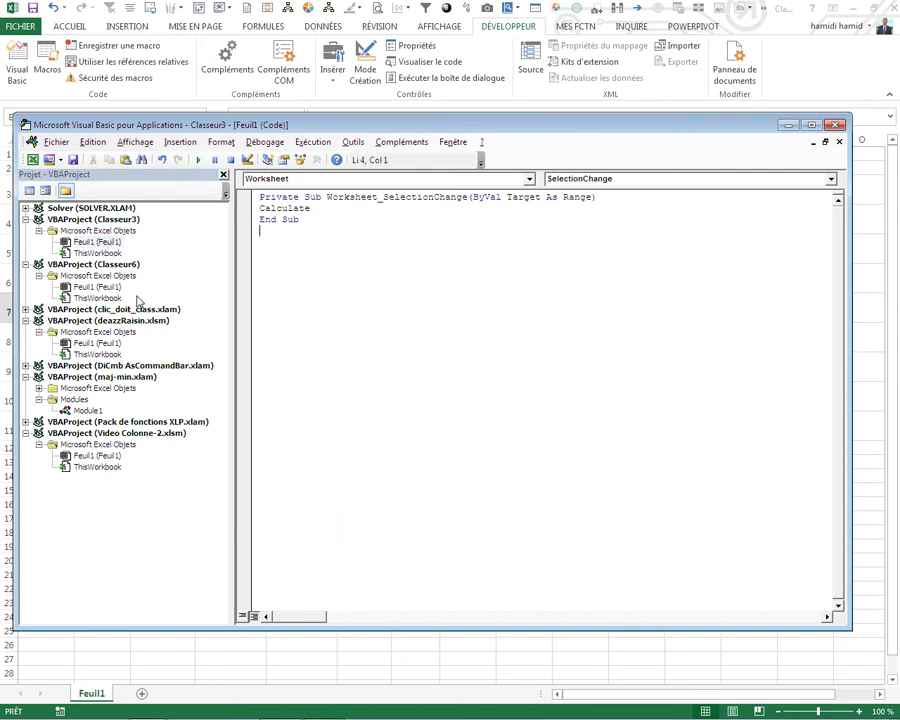
double_click(100, 287)
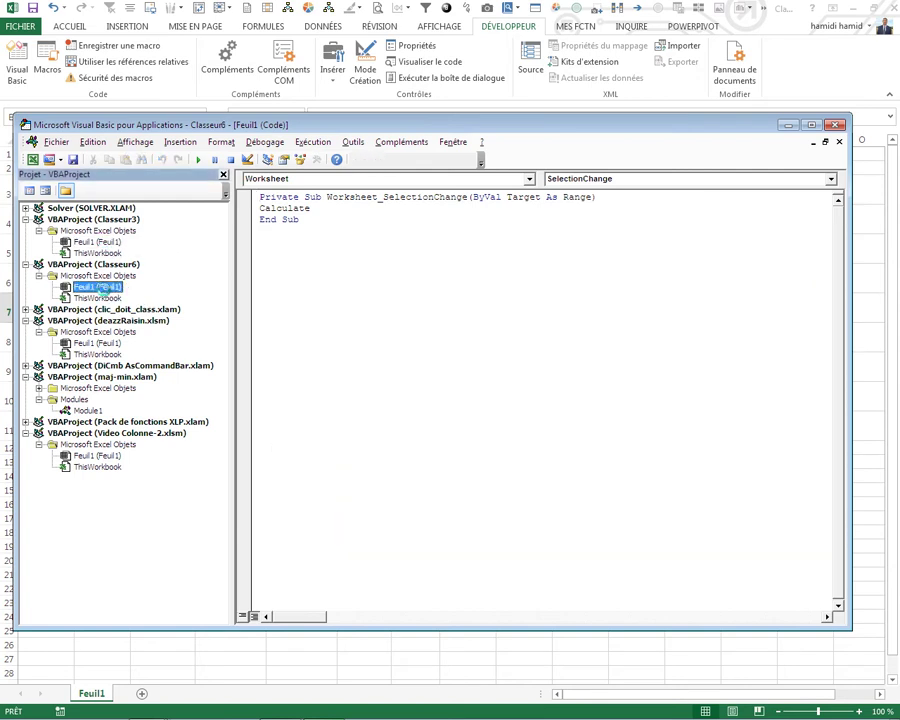
click(528, 179)
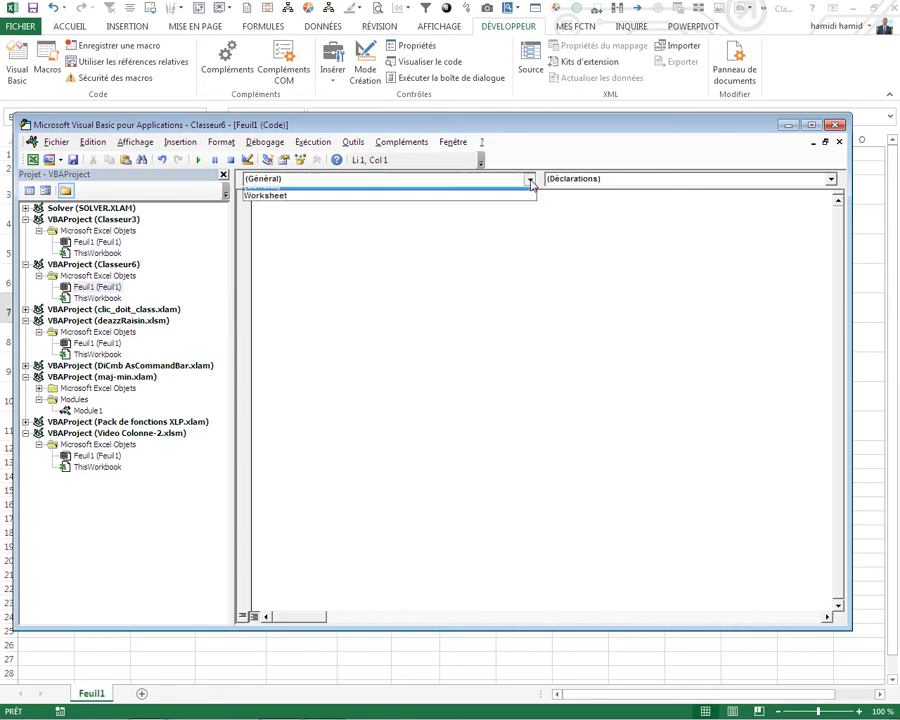
click(286, 204)
text(calcule)
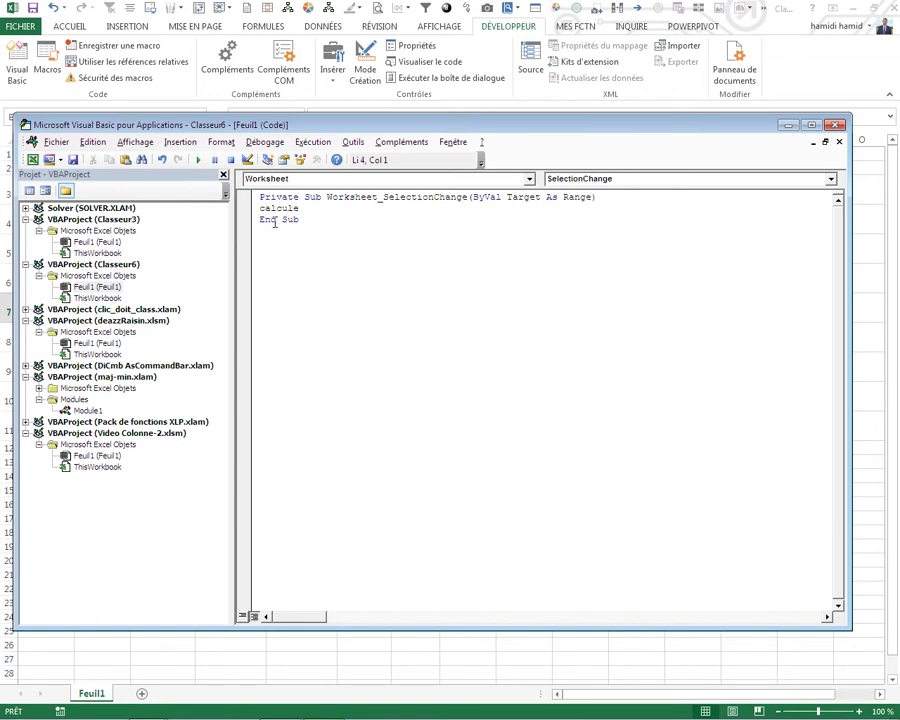
Correct the misspelled statement on line 2 so the procedure runs Calculate
drag(303, 210, 256, 211)
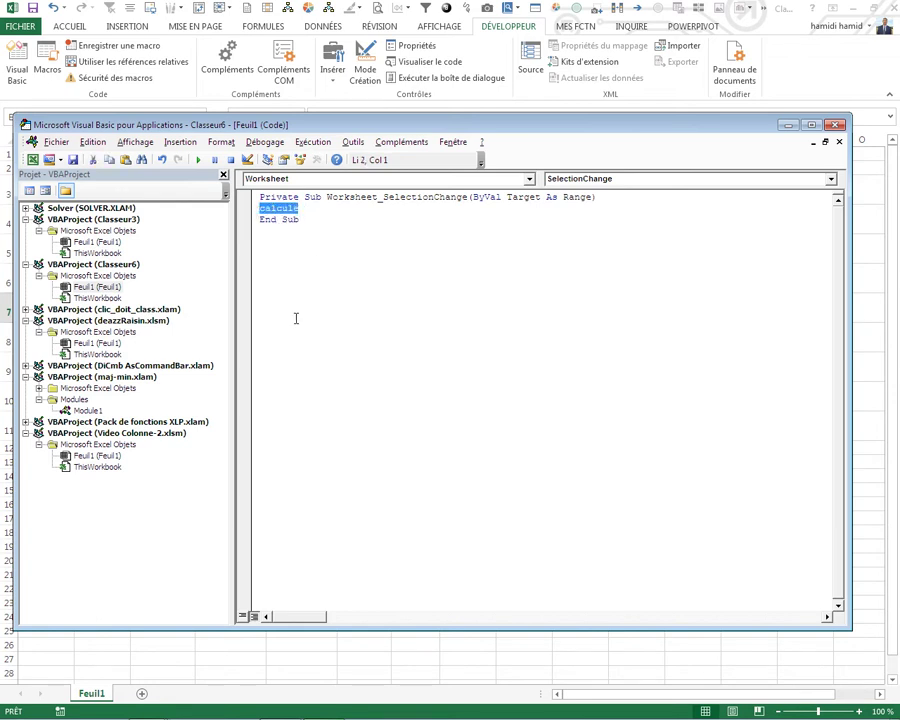
text(ca)
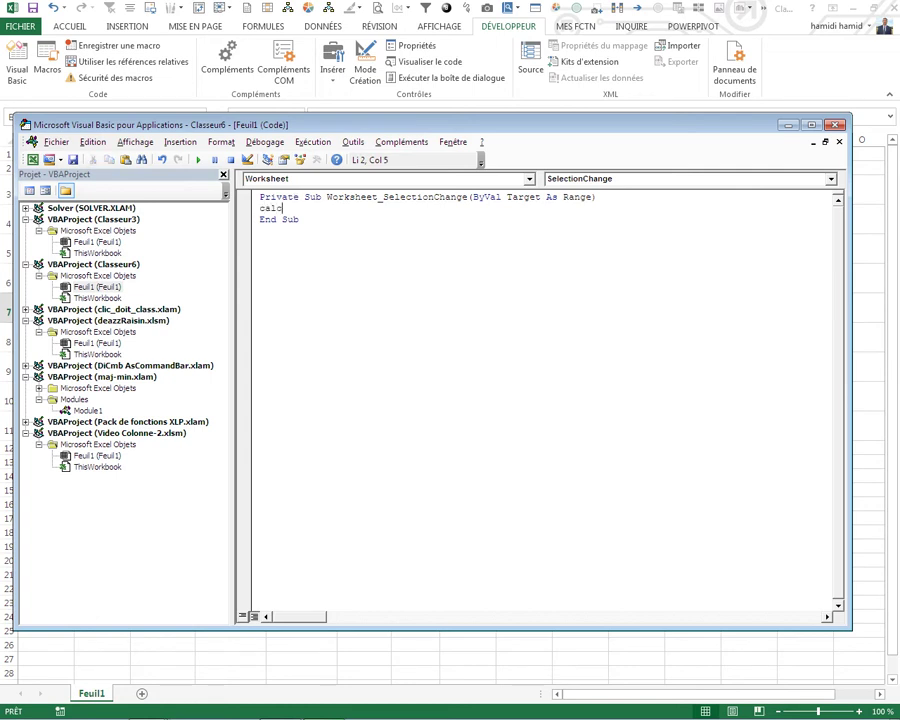
click(331, 345)
key(BackSpace)
key(BackSpace)
click(340, 355)
Close the VBA editor and test the chart on the Avril, Mars and Février cells in row 8
click(840, 124)
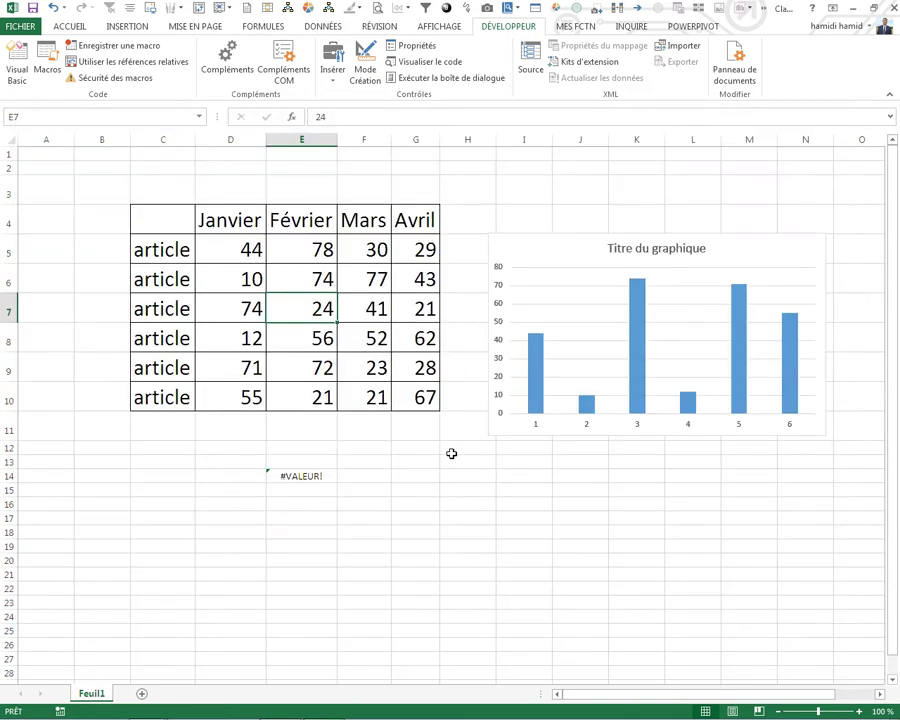
click(455, 474)
click(393, 345)
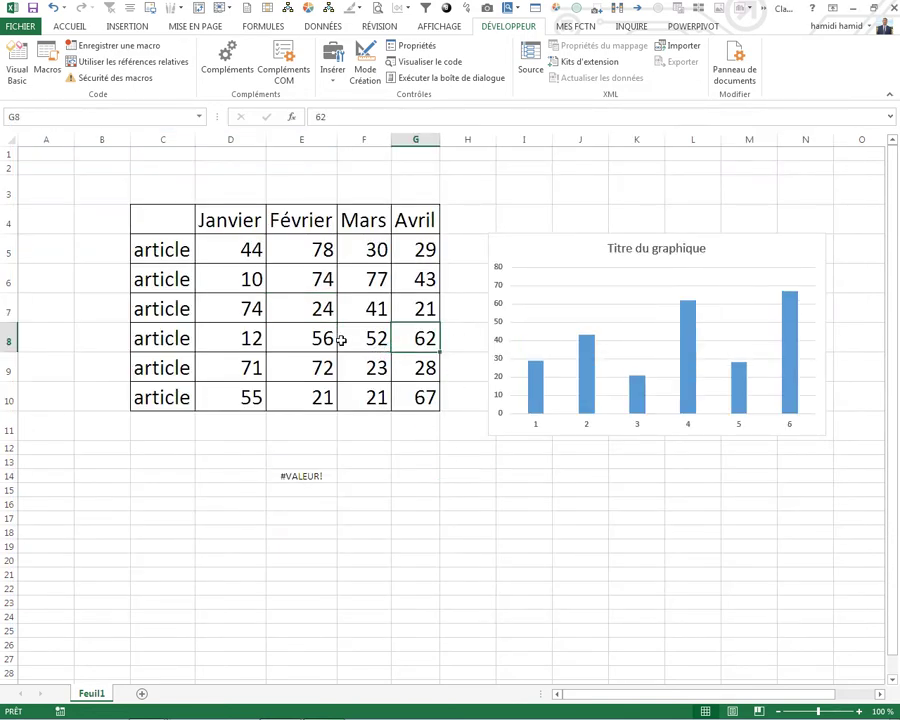
click(340, 341)
click(315, 338)
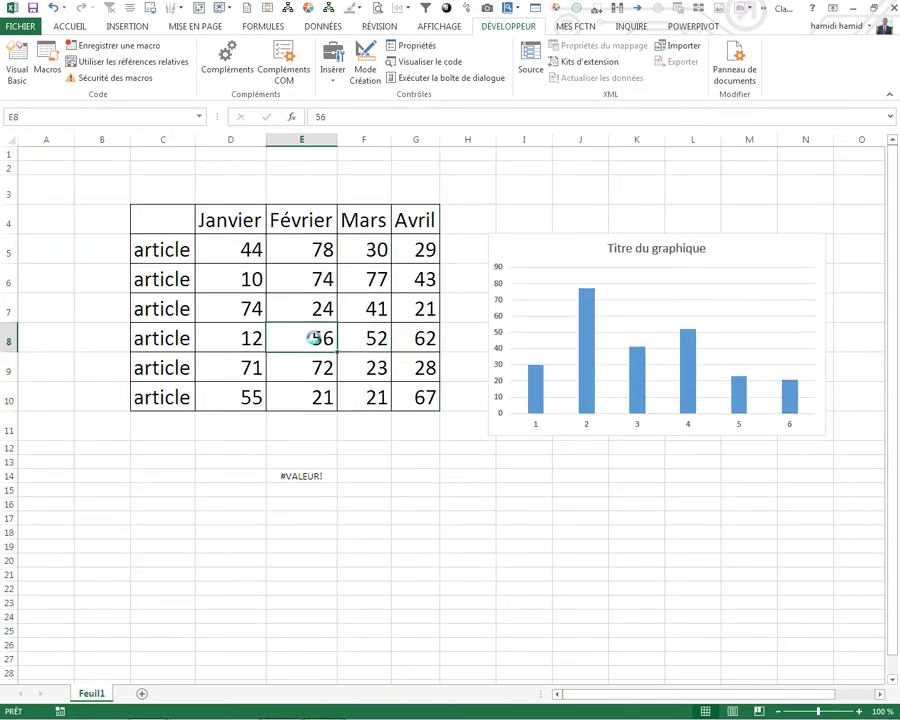
Test the chart on the Janvier through Avril cells, then select the D5:G10 values
click(251, 306)
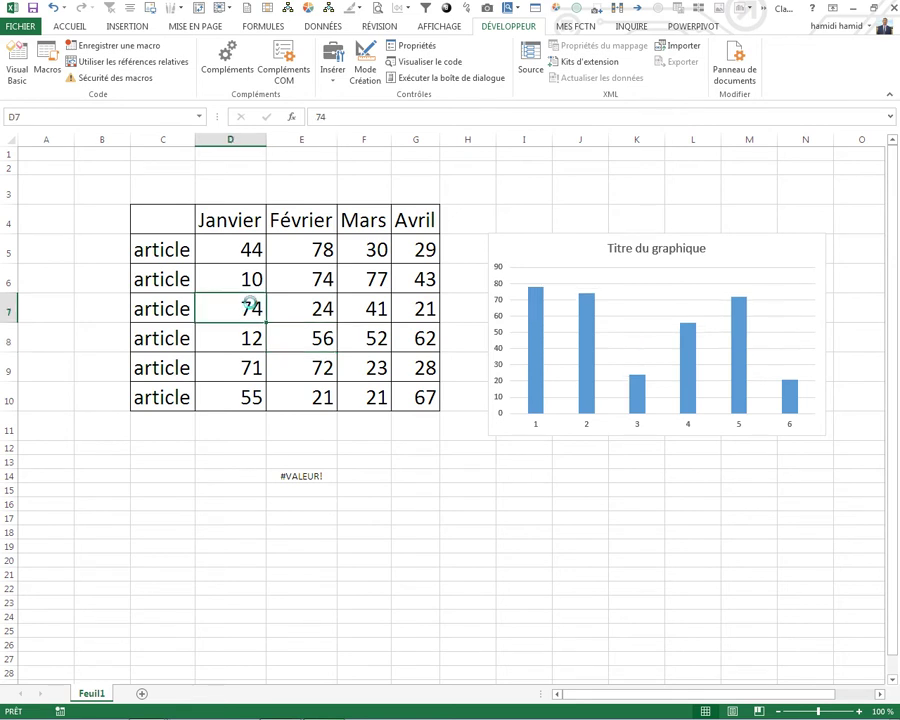
click(335, 311)
click(355, 313)
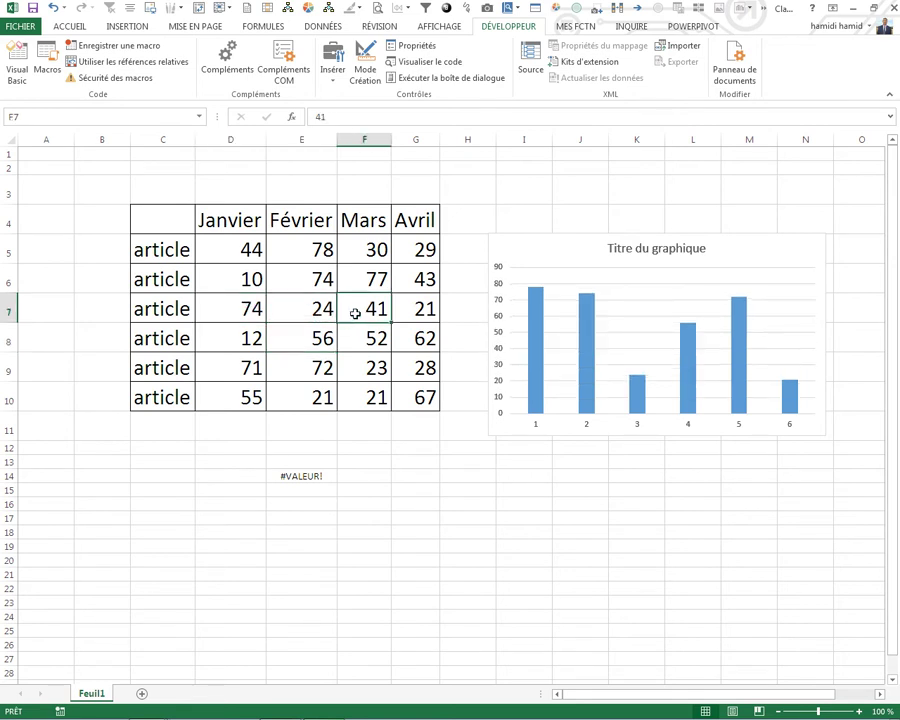
click(426, 285)
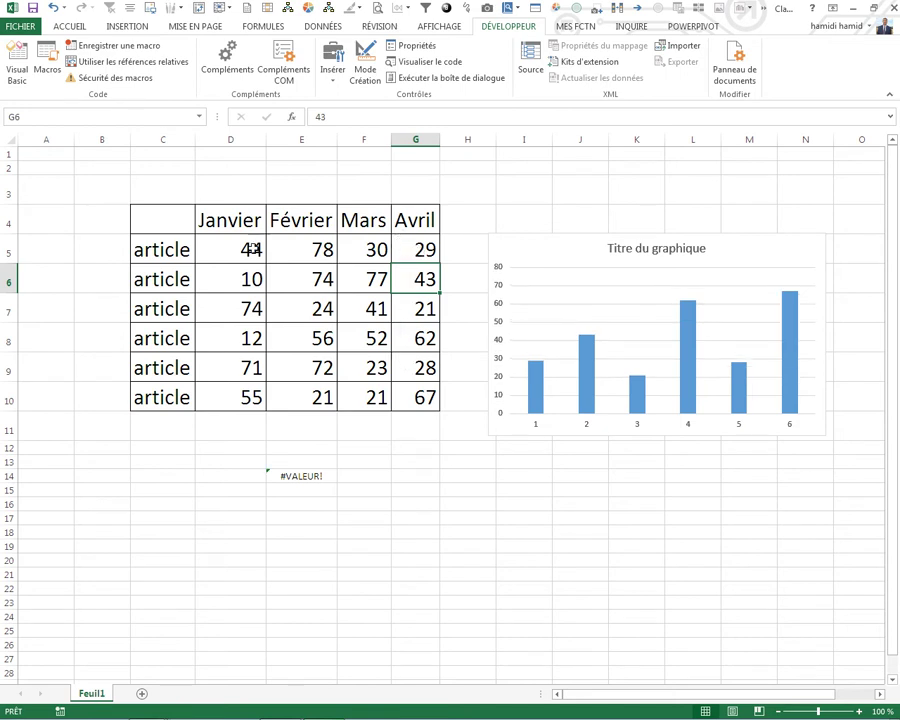
mouse_move(240, 250)
mouse_down()
mouse_move(328, 366)
mouse_move(398, 394)
mouse_up()
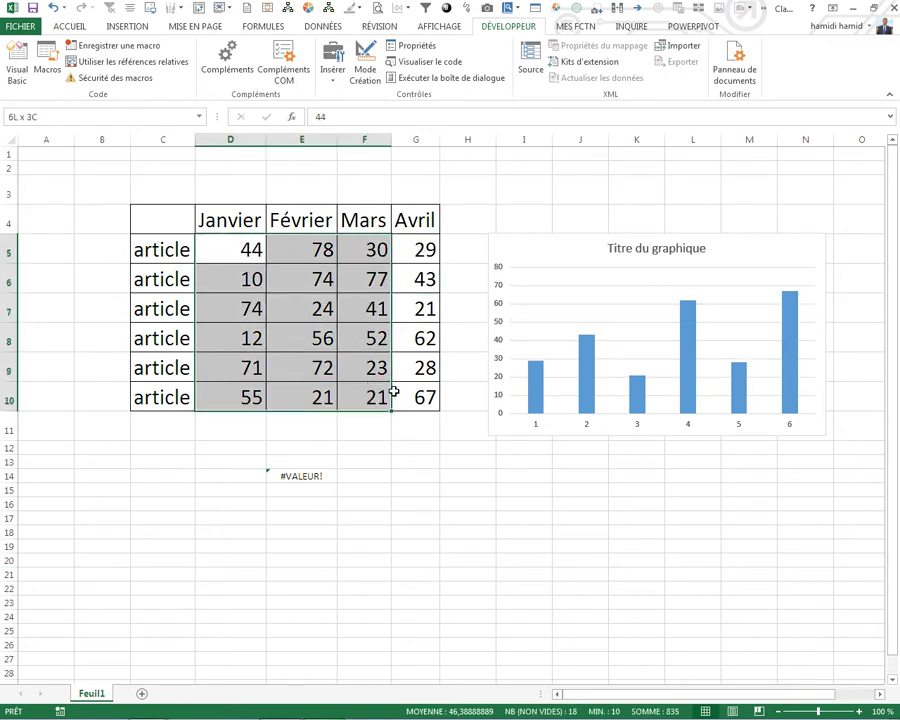
Open the conditional formatting rules manager and start a new formula-based rule
click(70, 27)
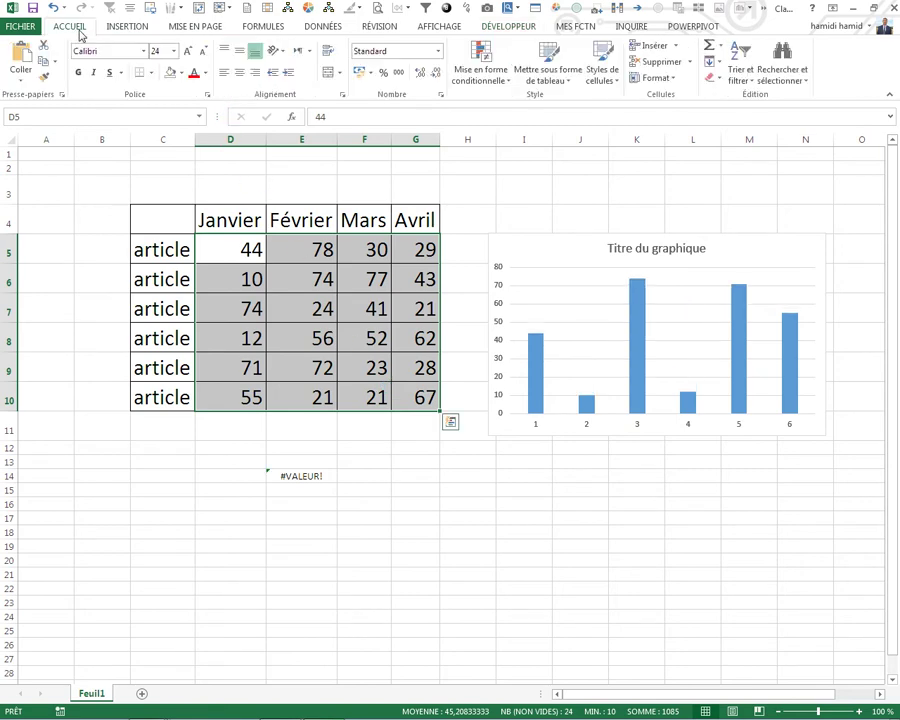
click(472, 86)
click(480, 288)
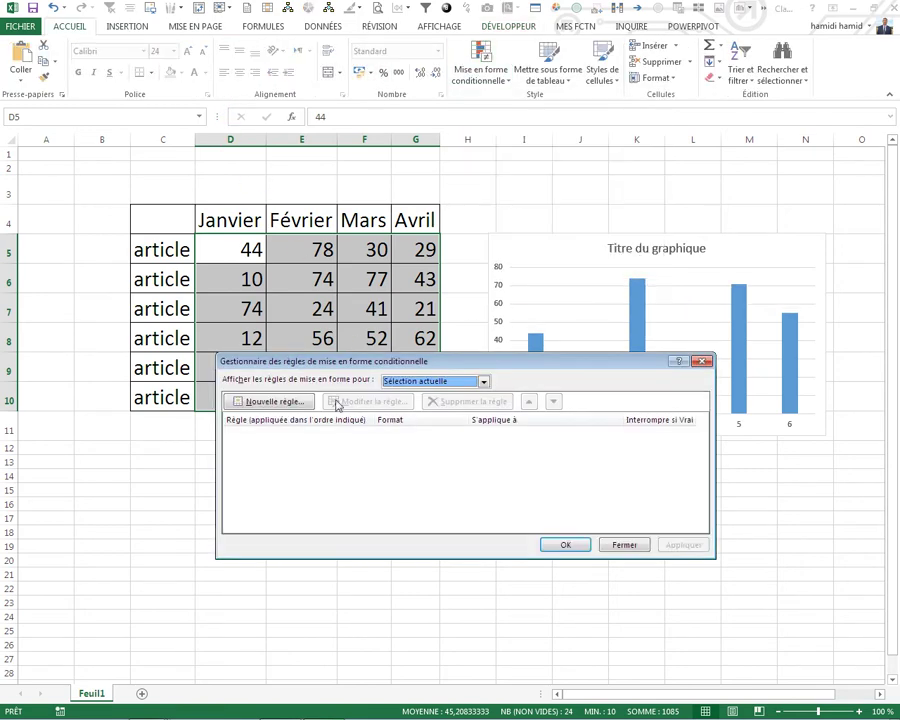
click(291, 409)
click(302, 421)
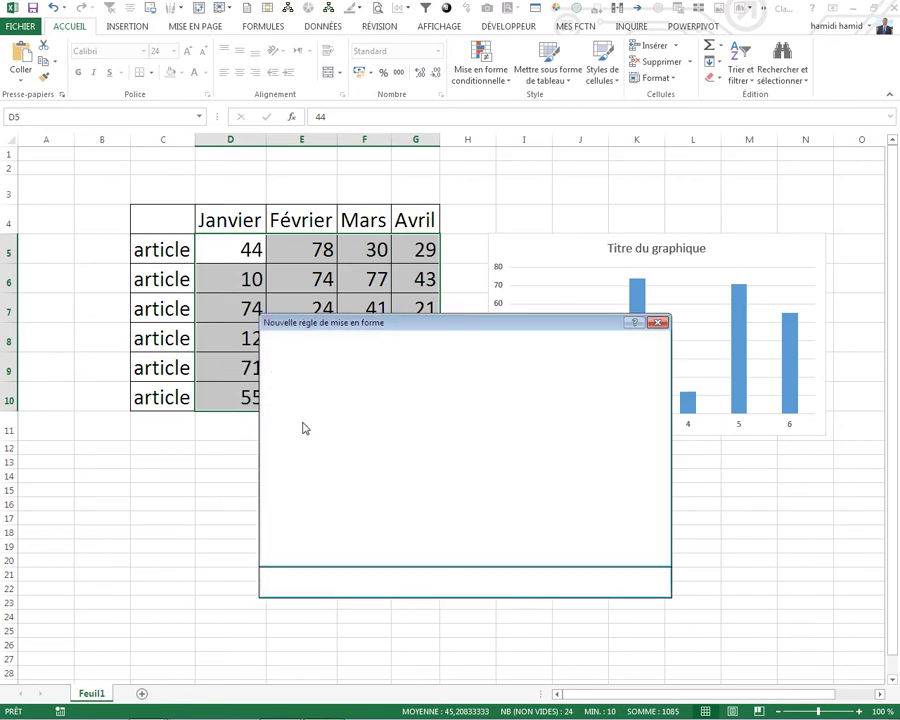
click(302, 479)
text(=d5=)
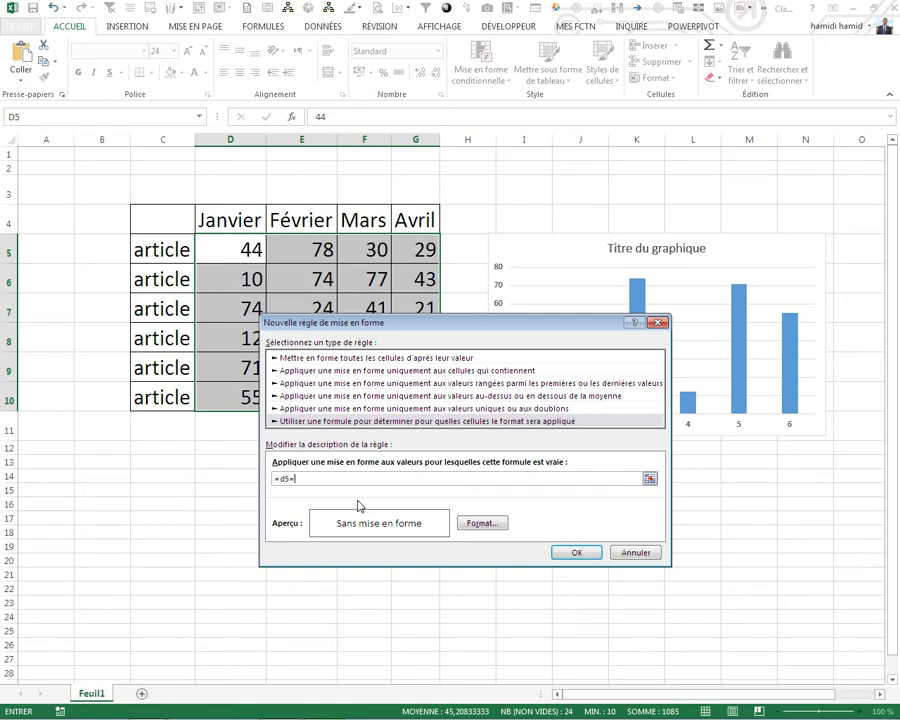
Insert the col_active name into the rule formula with F3, then cancel the rule
key(F3)
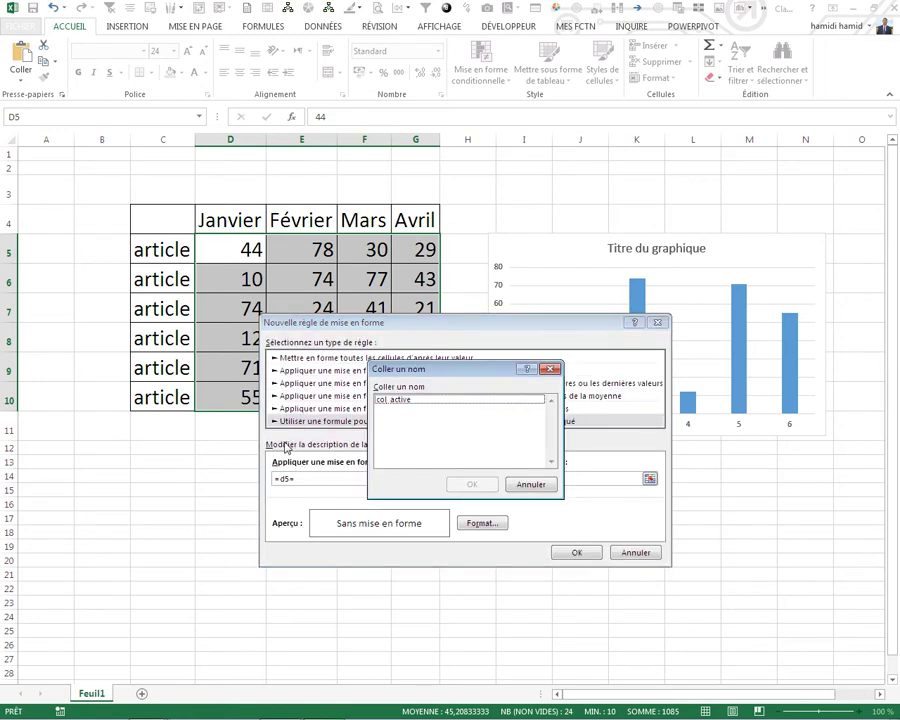
click(390, 401)
click(465, 484)
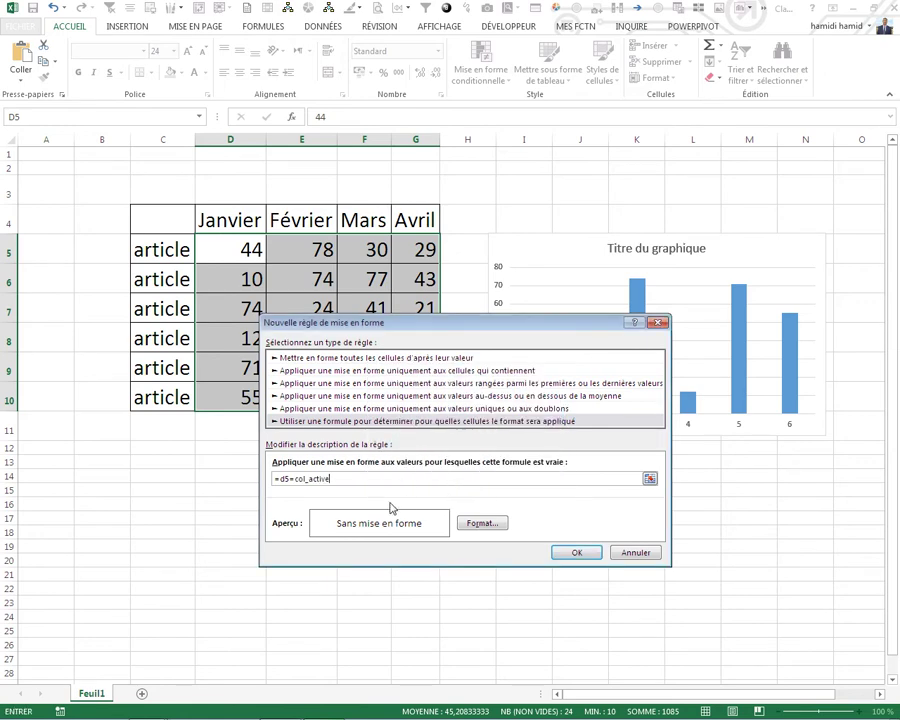
double_click(284, 479)
click(636, 552)
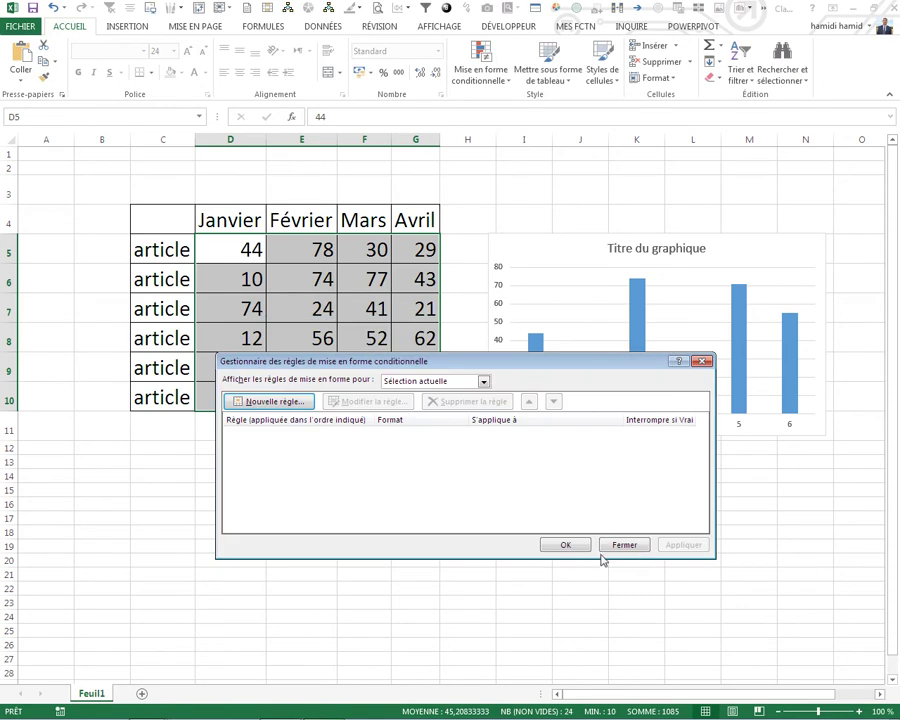
Draft a trial formula =d5=col_active in cell F20, inserting col_active with F3
click(620, 545)
click(358, 561)
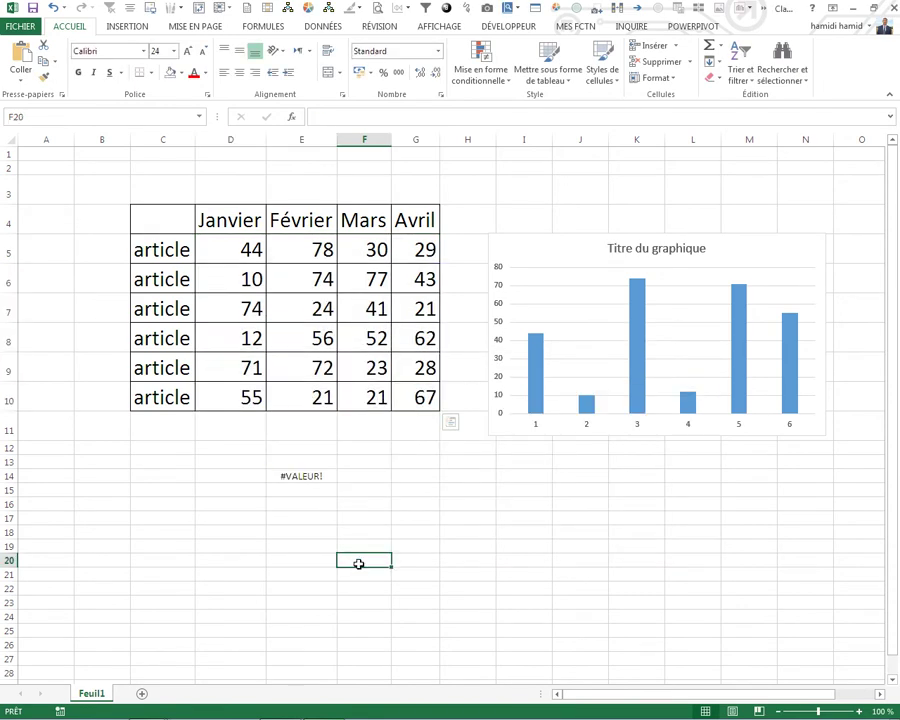
text(=d5=)
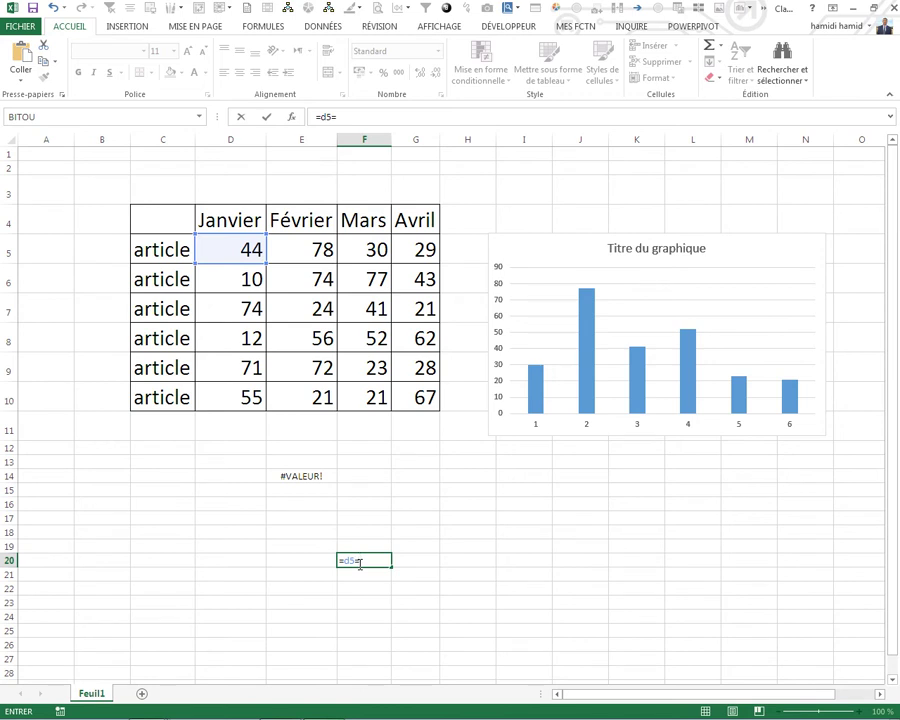
key(F3)
click(396, 400)
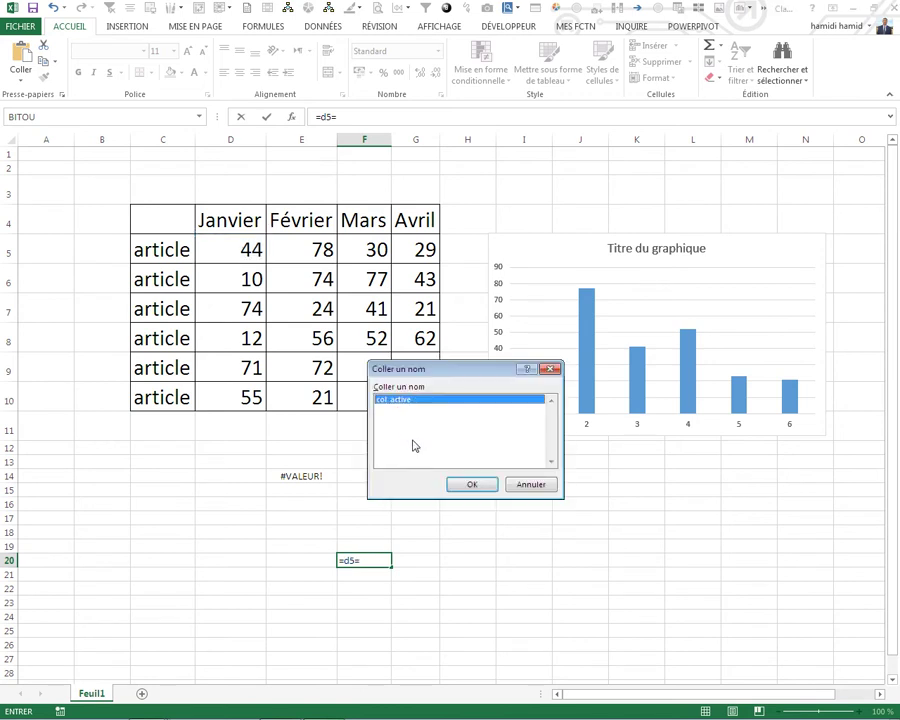
click(465, 485)
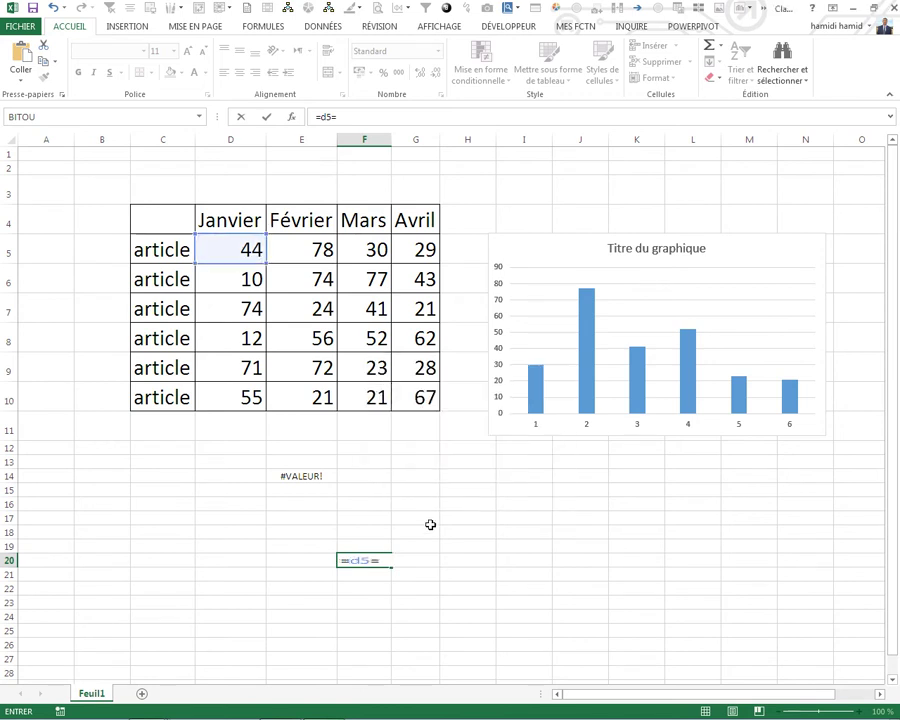
Change the reference to D$5 with F4, then discard the F20 formula and reselect D5:G10
double_click(347, 562)
key(F4)
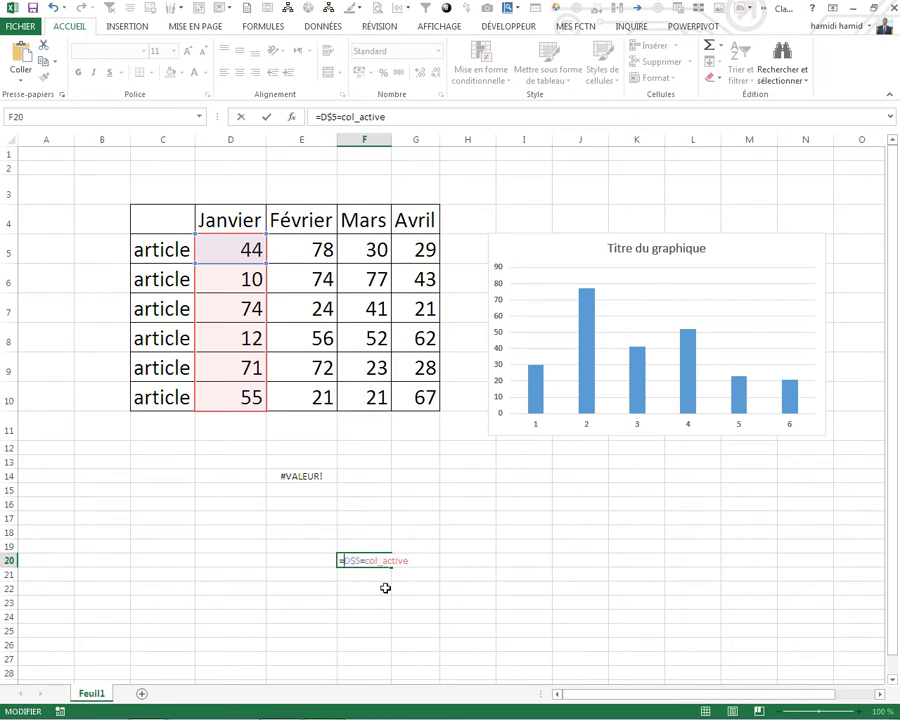
key(F4)
drag(392, 119, 251, 114)
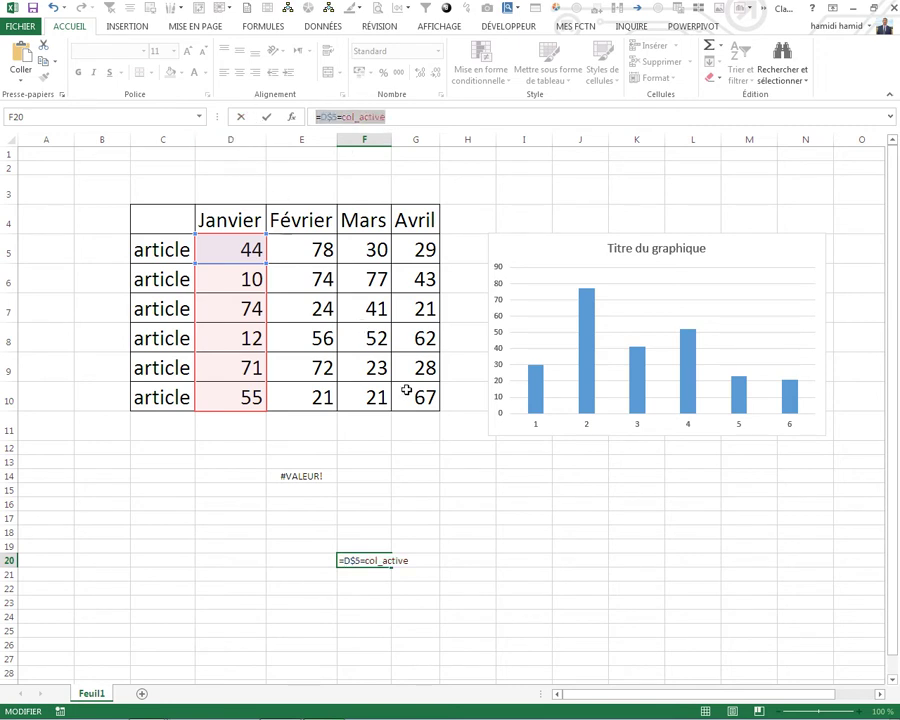
key(Escape)
drag(230, 250, 412, 396)
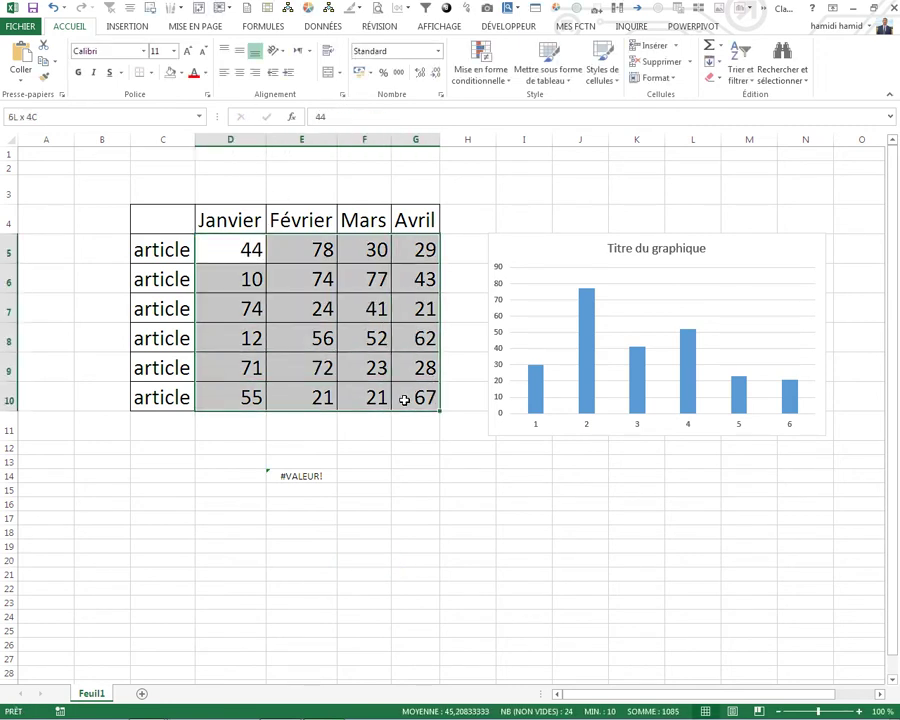
Start a new formula rule for D5:G10 with the formula =D$5=col_active
click(478, 72)
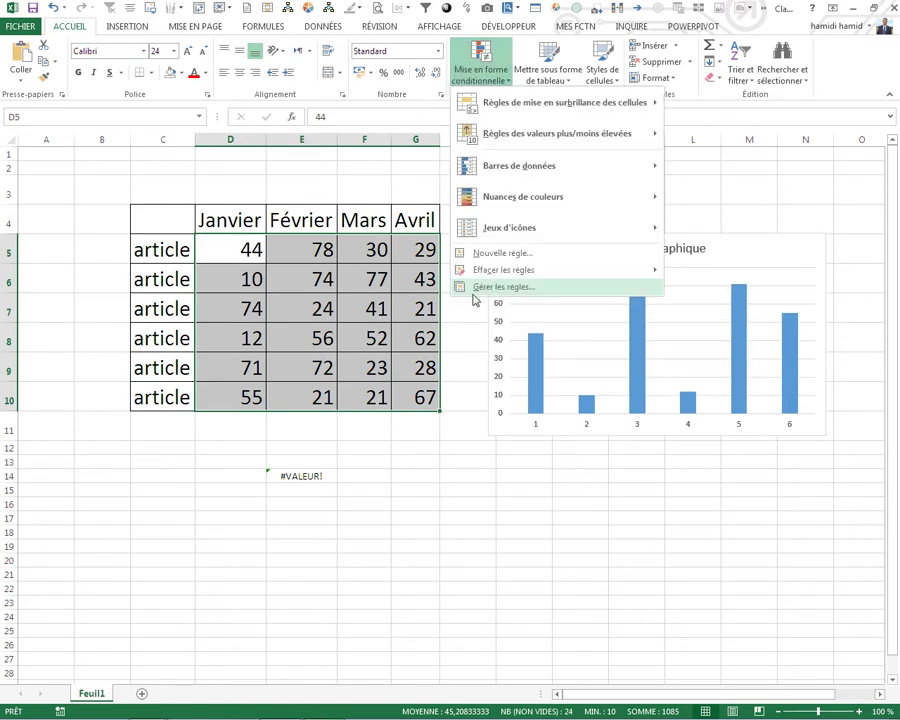
click(474, 292)
click(275, 401)
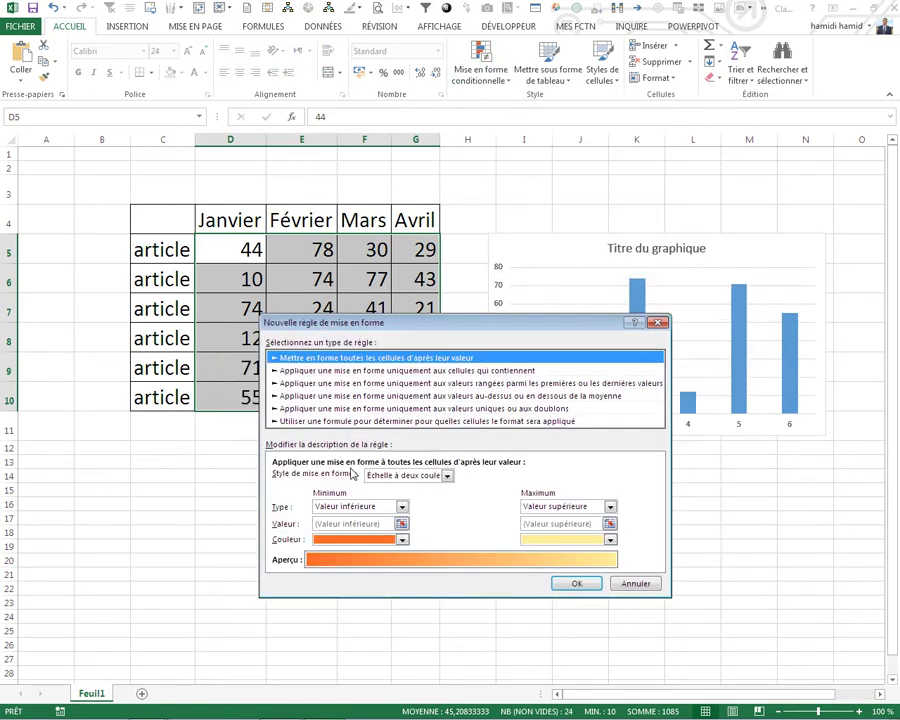
click(336, 408)
click(335, 421)
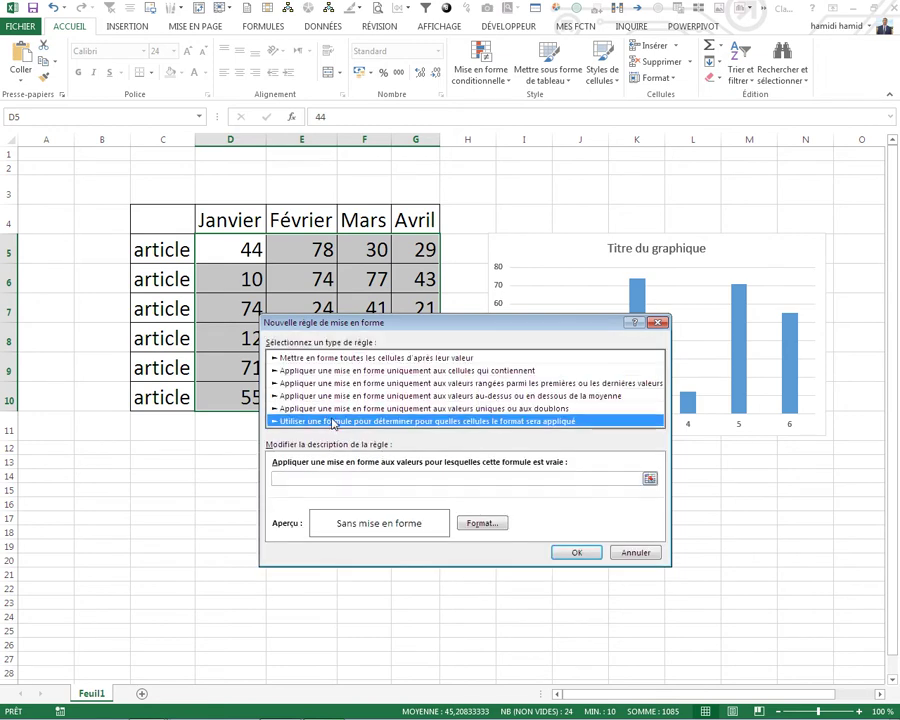
click(318, 478)
text(=D$5=col_active)
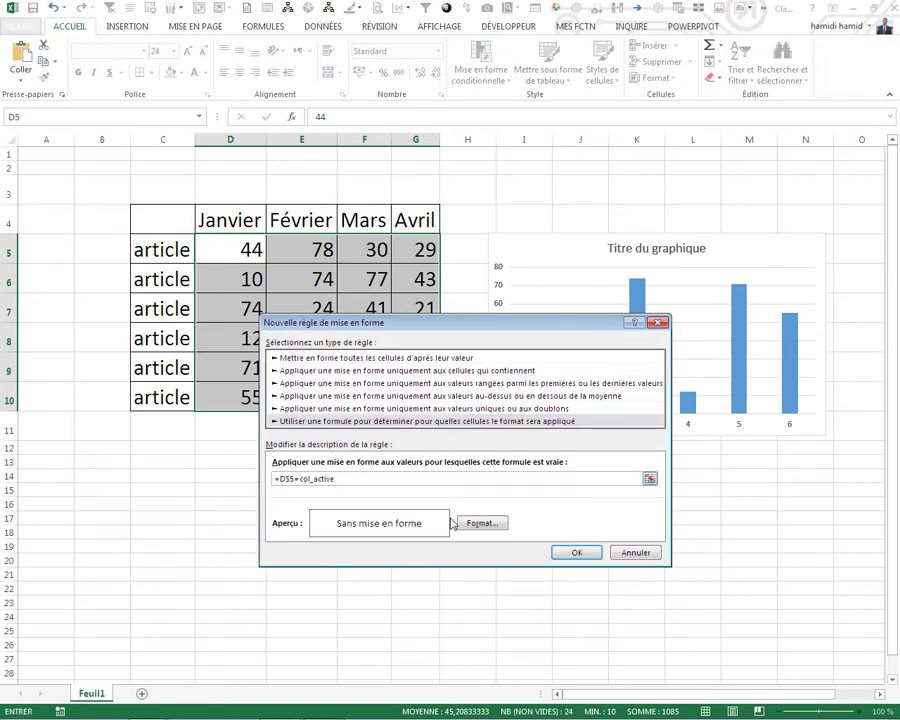
Give the rule an orange fill, apply it, and check it on a Mars cell
click(481, 523)
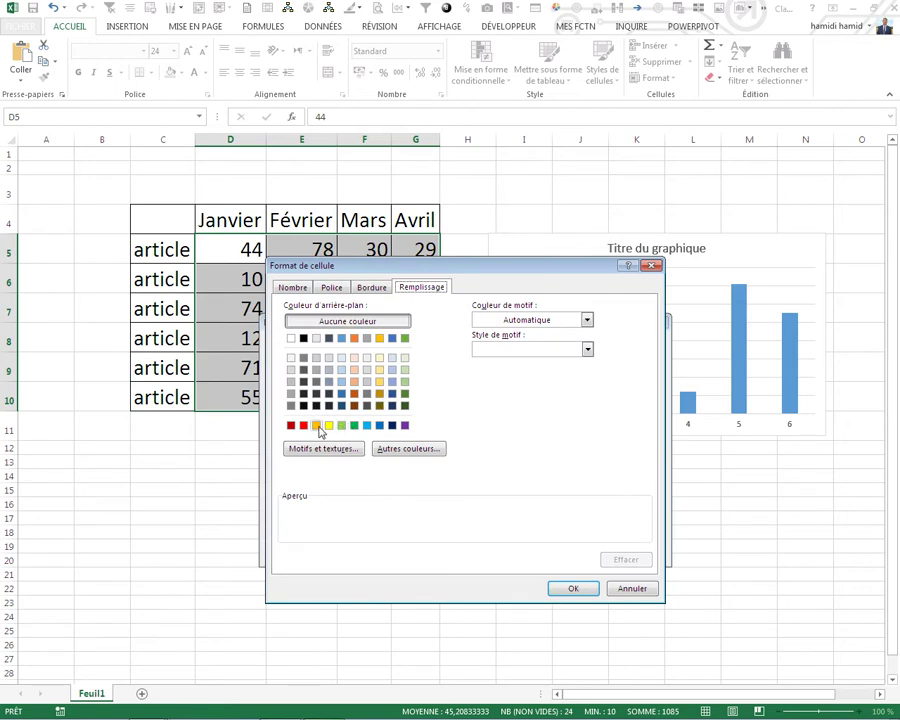
click(316, 425)
click(558, 587)
click(560, 552)
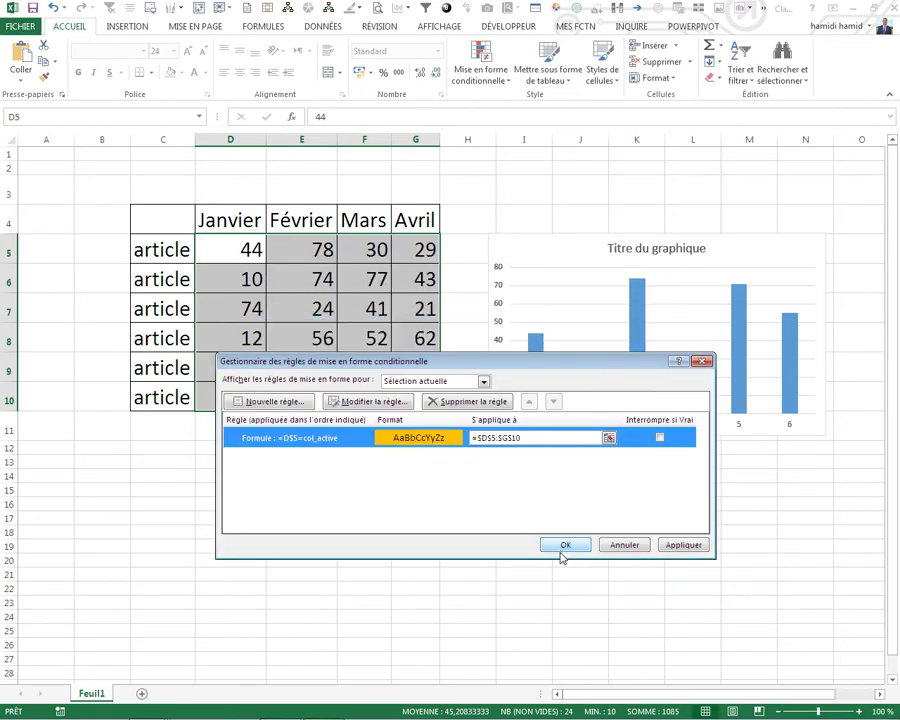
click(561, 546)
click(364, 364)
Recalculate with F9 while picking Février, Janvier and Avril cells to test the highlight
key(F9)
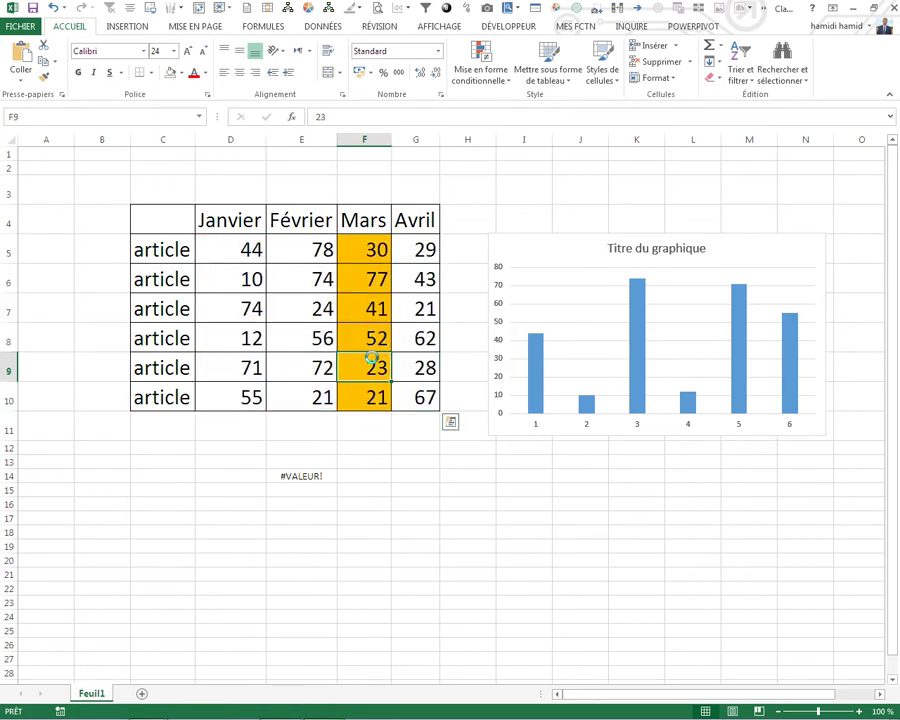
click(312, 330)
key(F9)
click(248, 306)
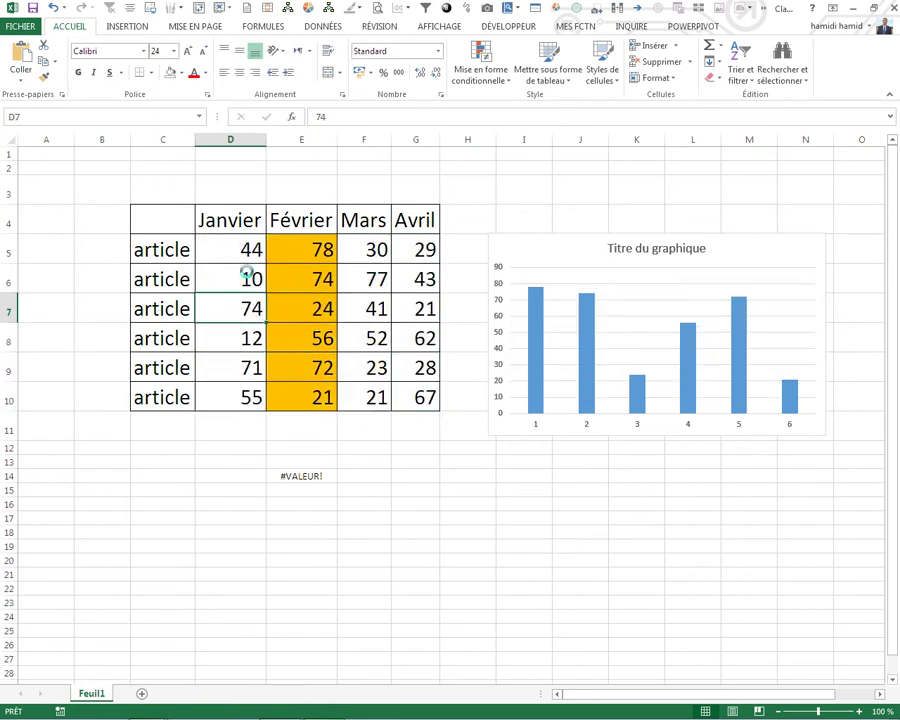
key(F9)
click(415, 306)
key(F9)
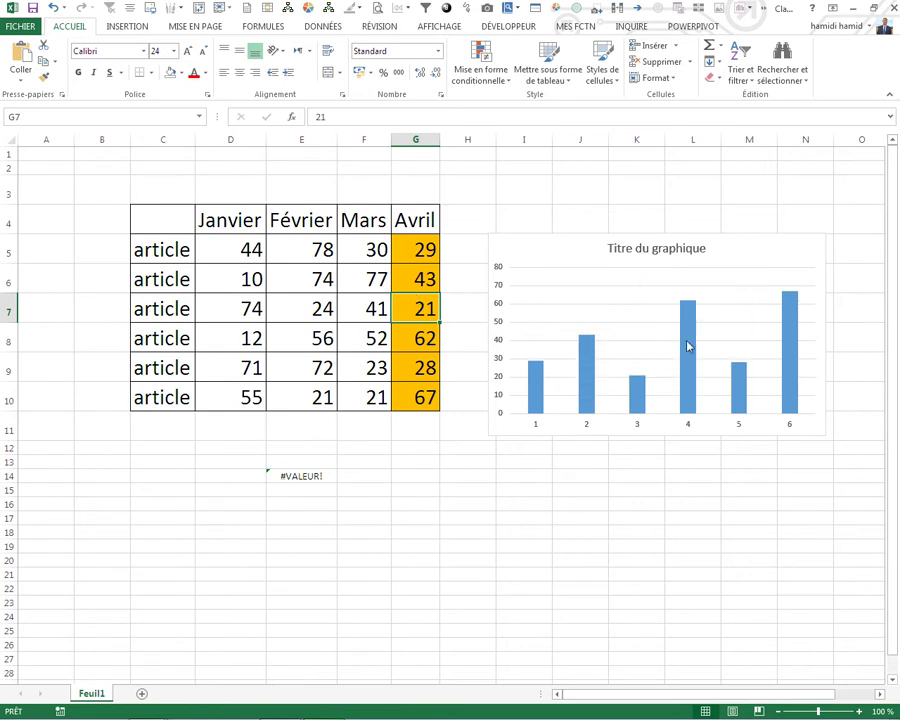
Add value data labels to the chart's data series
click(688, 346)
click(688, 346)
right_click(688, 346)
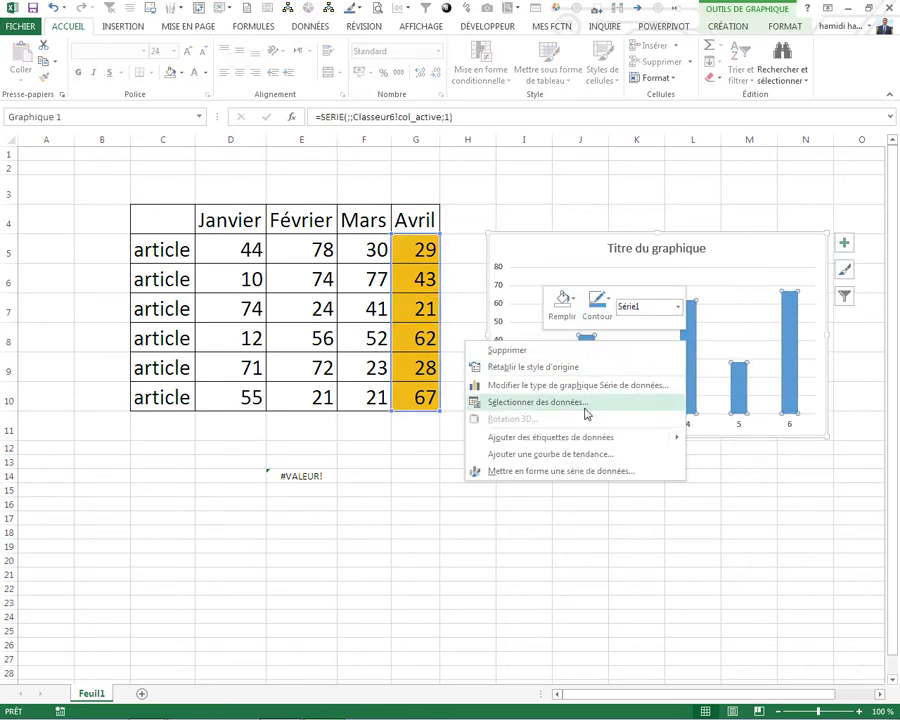
click(500, 437)
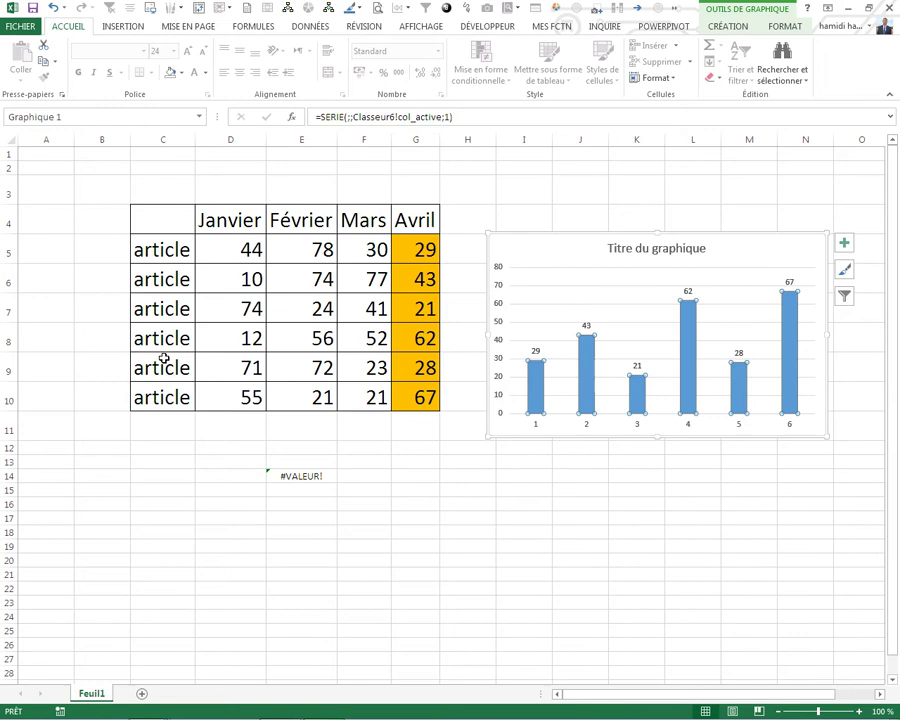
Clear the #VALEUR! DECALER formula from cell E14
click(114, 332)
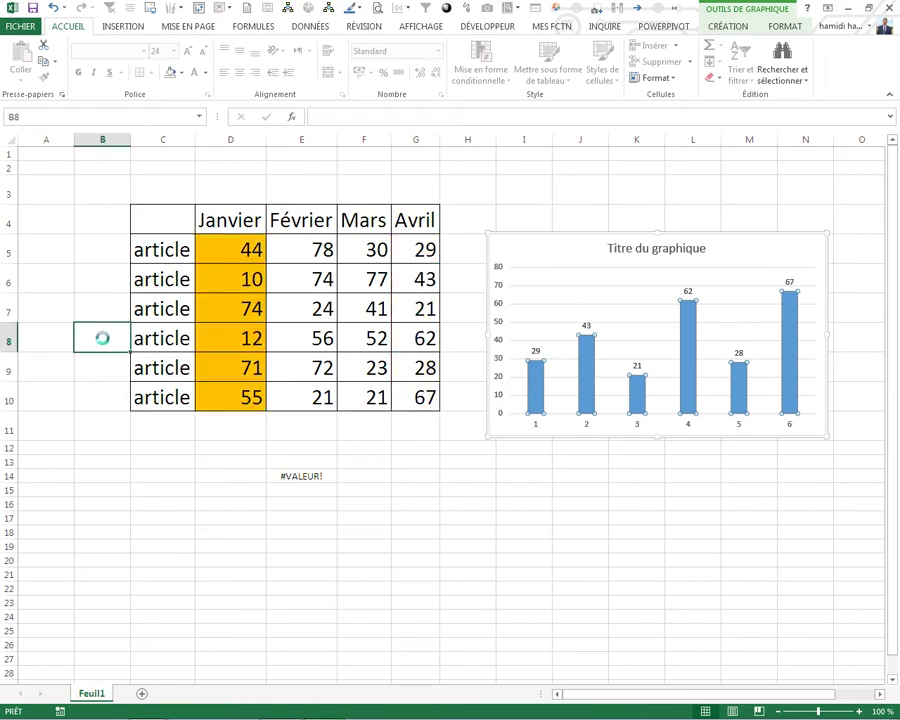
click(50, 302)
click(730, 185)
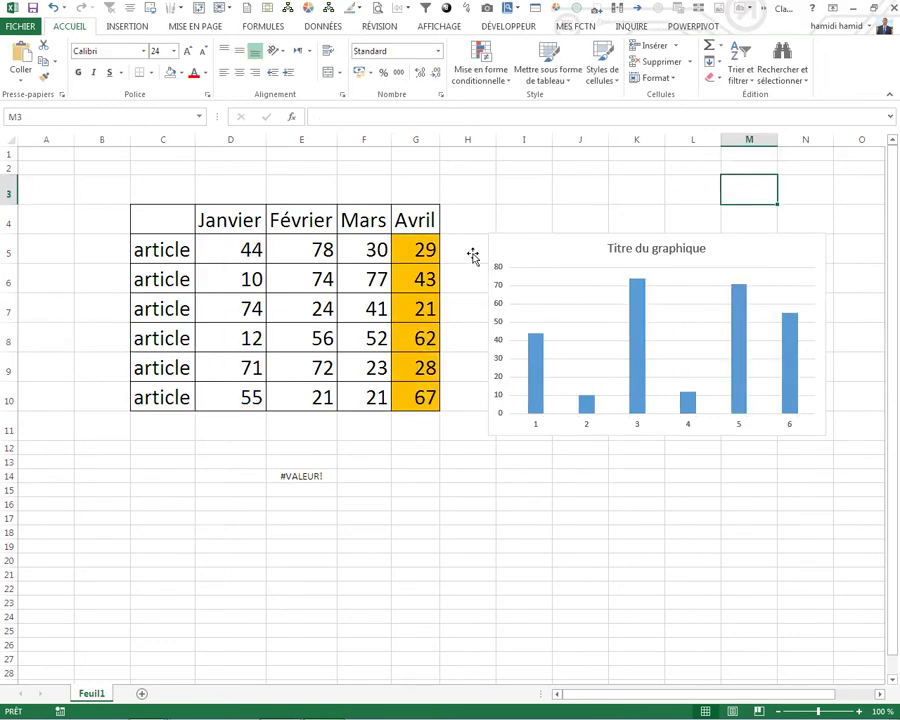
click(301, 477)
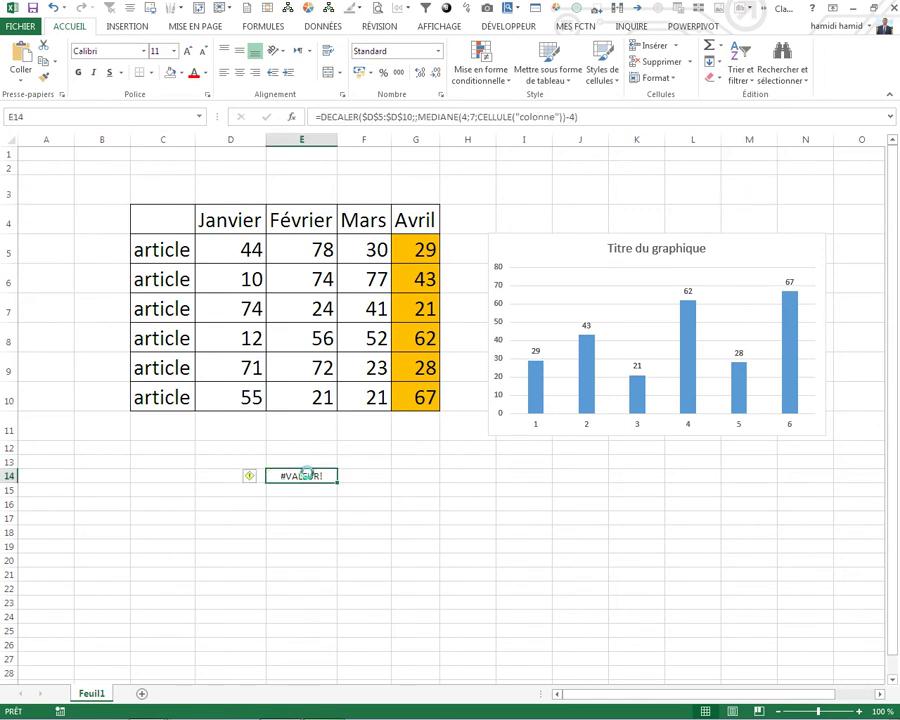
key(Delete)
Pick a Mars cell, then select B11:D11, A3:C3 and D3 around the table
click(362, 517)
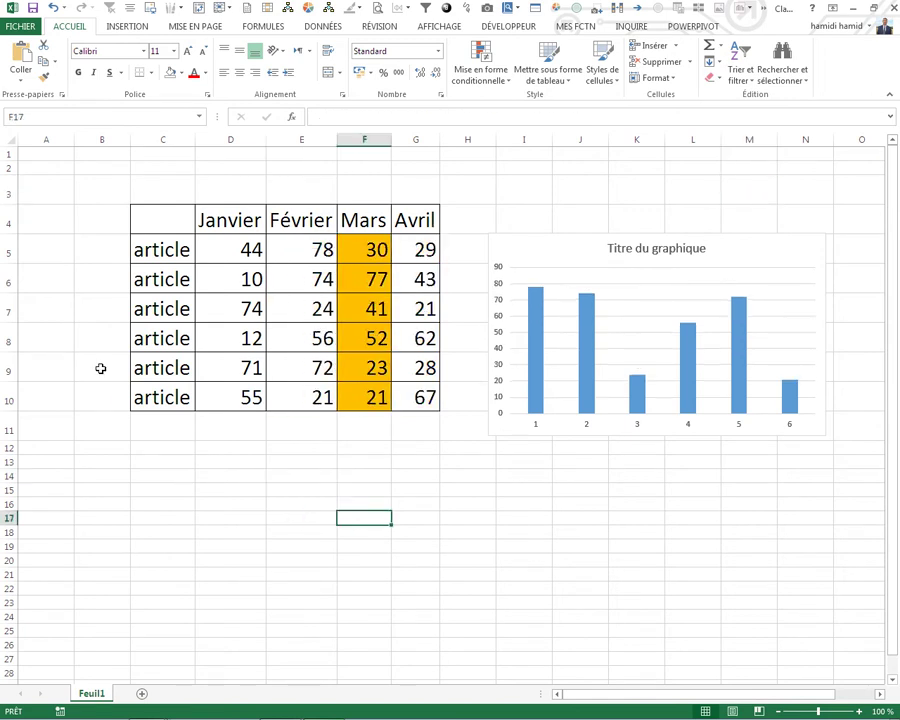
key(Up)
key(Left)
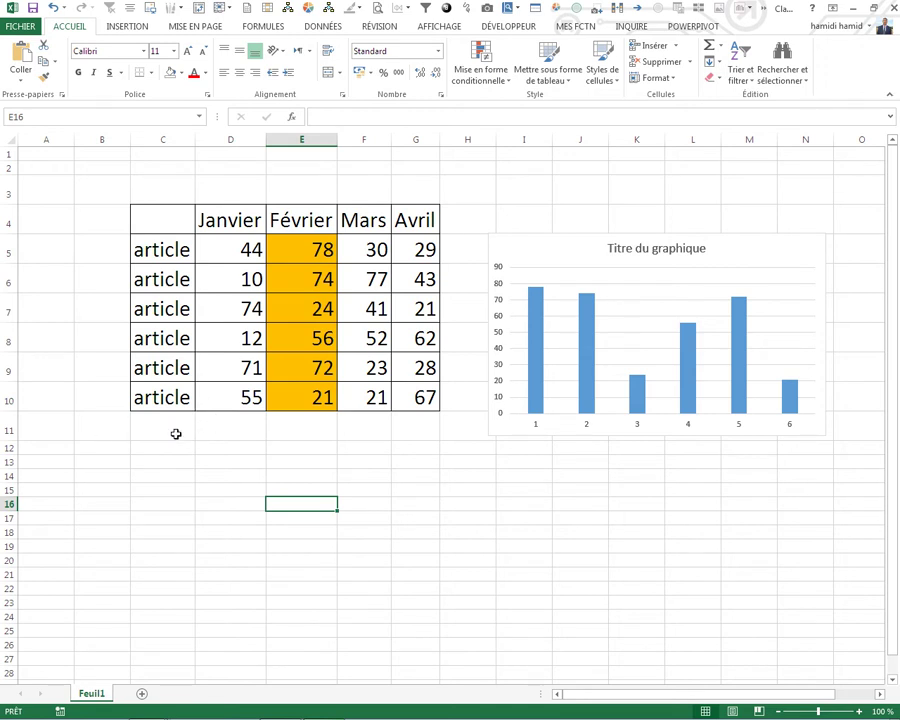
drag(209, 426, 104, 427)
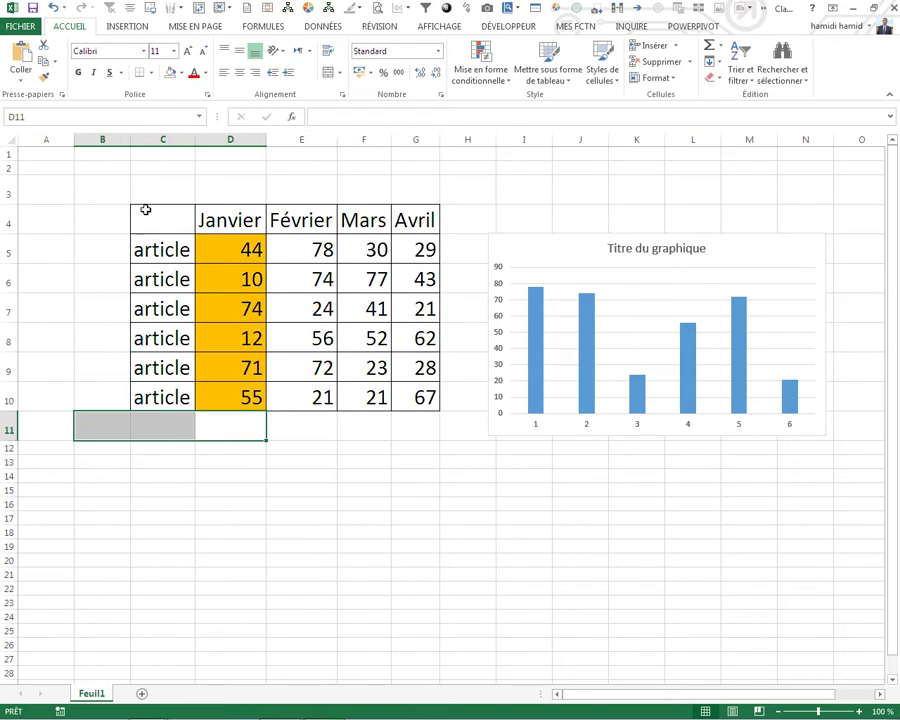
drag(148, 188, 55, 195)
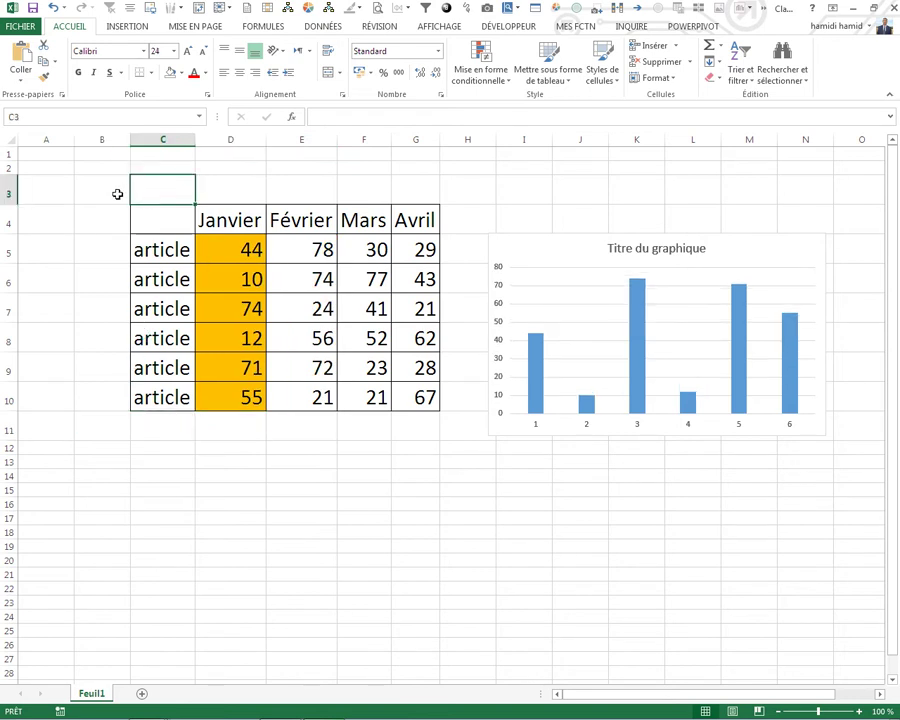
click(228, 184)
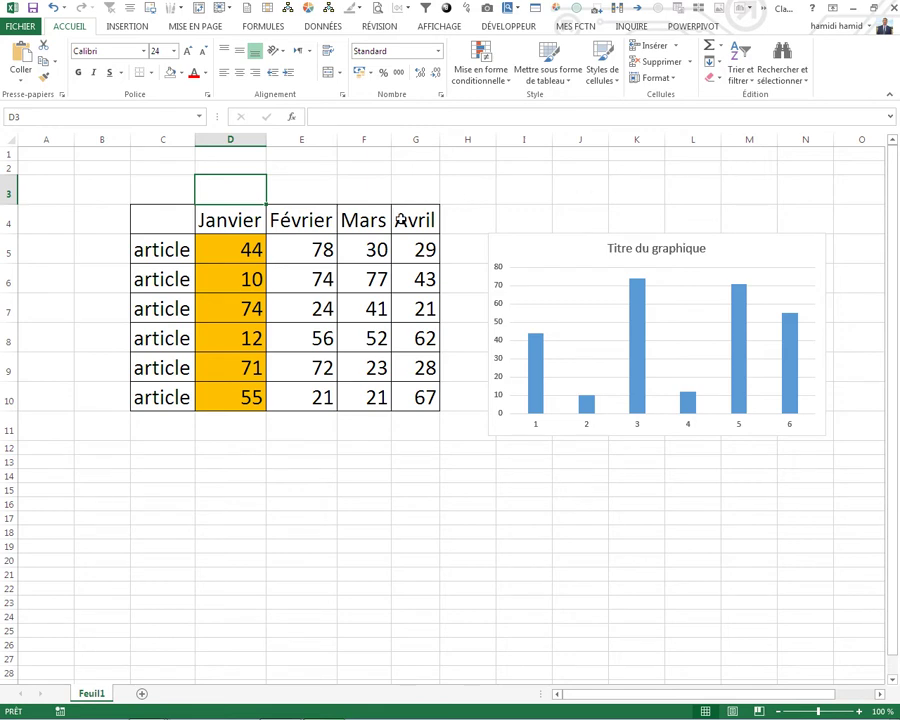
Confirm the highlight and chart follow Février and Mars cells, then select E13
click(322, 251)
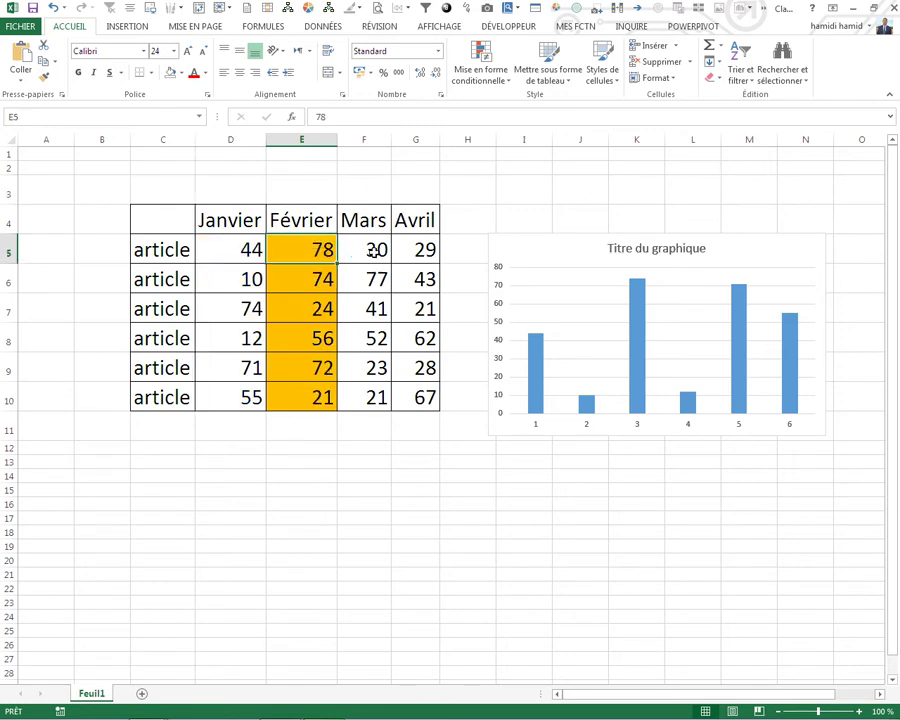
click(372, 249)
click(357, 298)
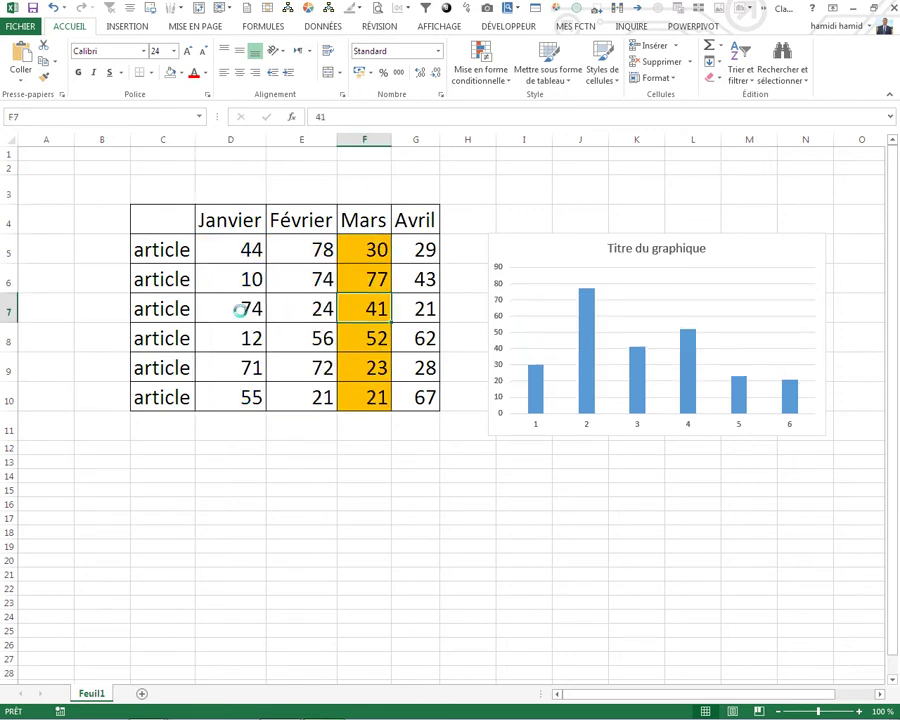
click(285, 307)
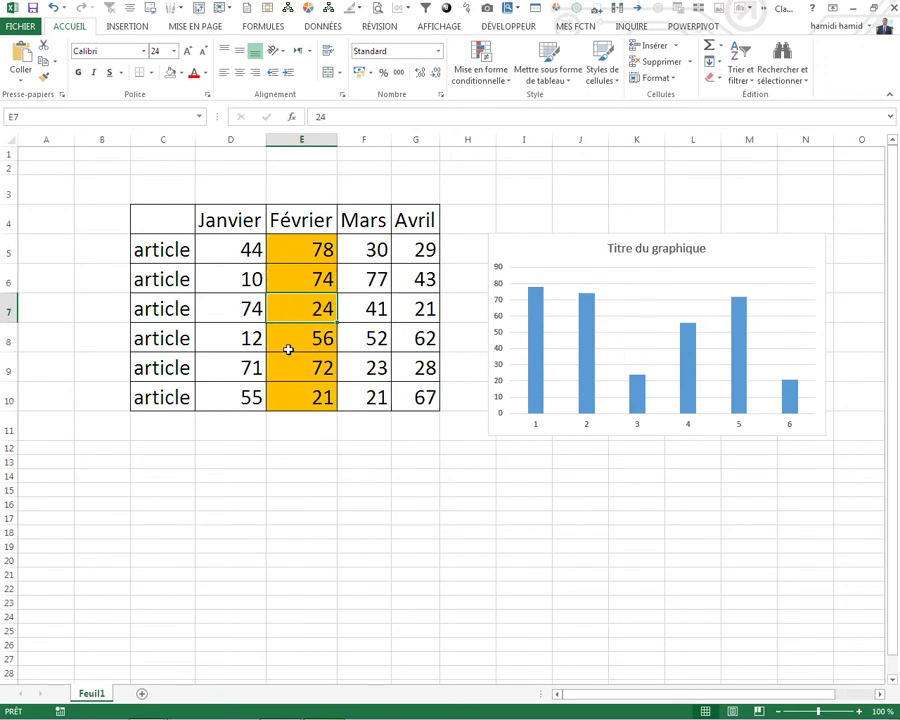
click(322, 462)
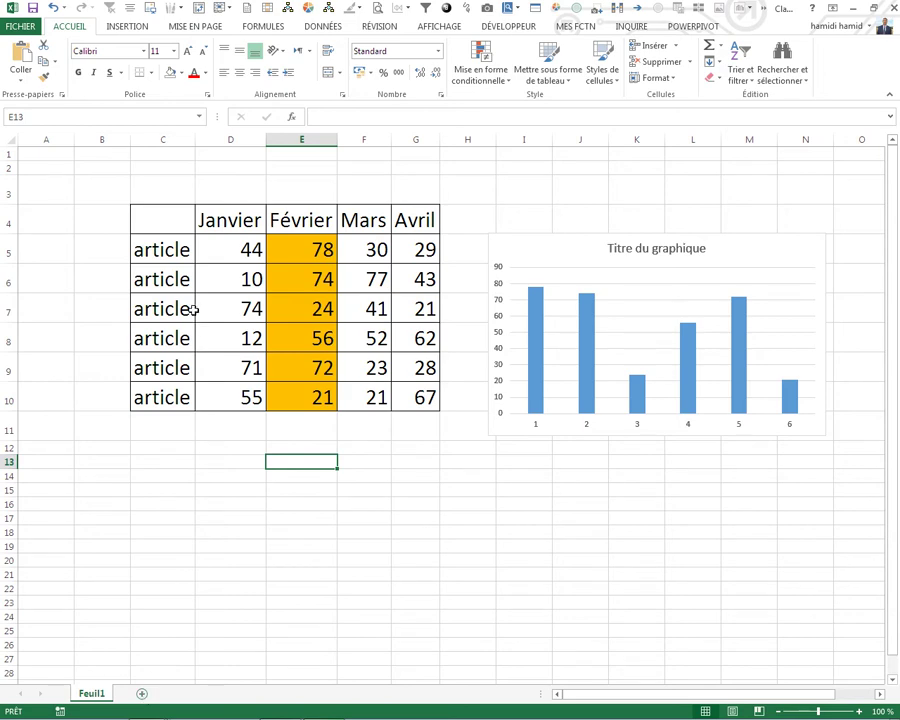
Copy the month table C4:G10 into a new sheet Feuil2 at C7
mouse_move(176, 230)
mouse_down()
mouse_move(453, 408)
mouse_move(419, 397)
mouse_up()
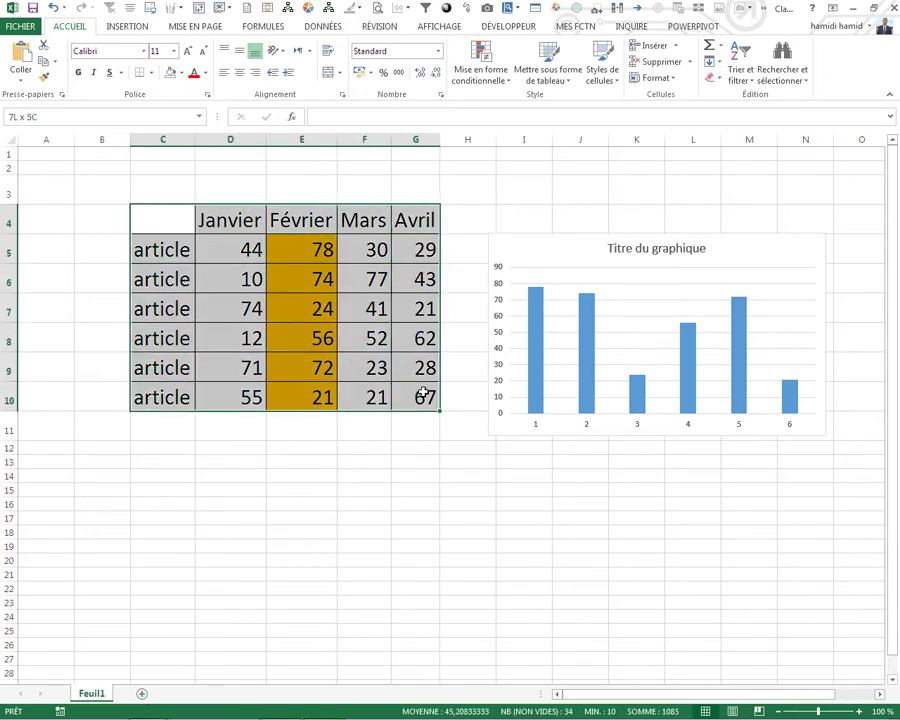
key(ctrl+c)
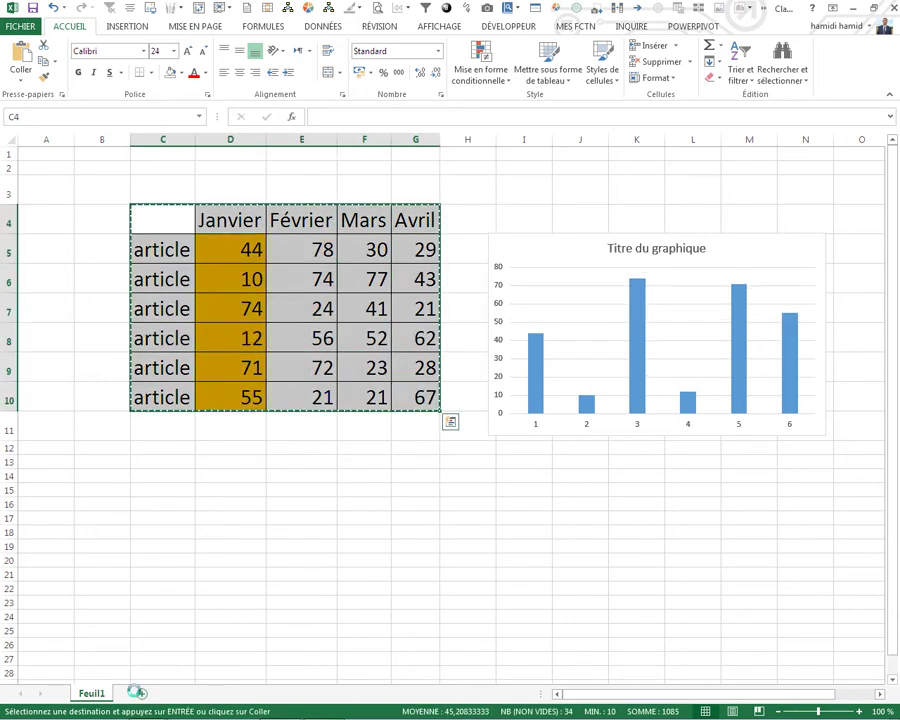
click(140, 693)
click(176, 237)
key(ctrl+v)
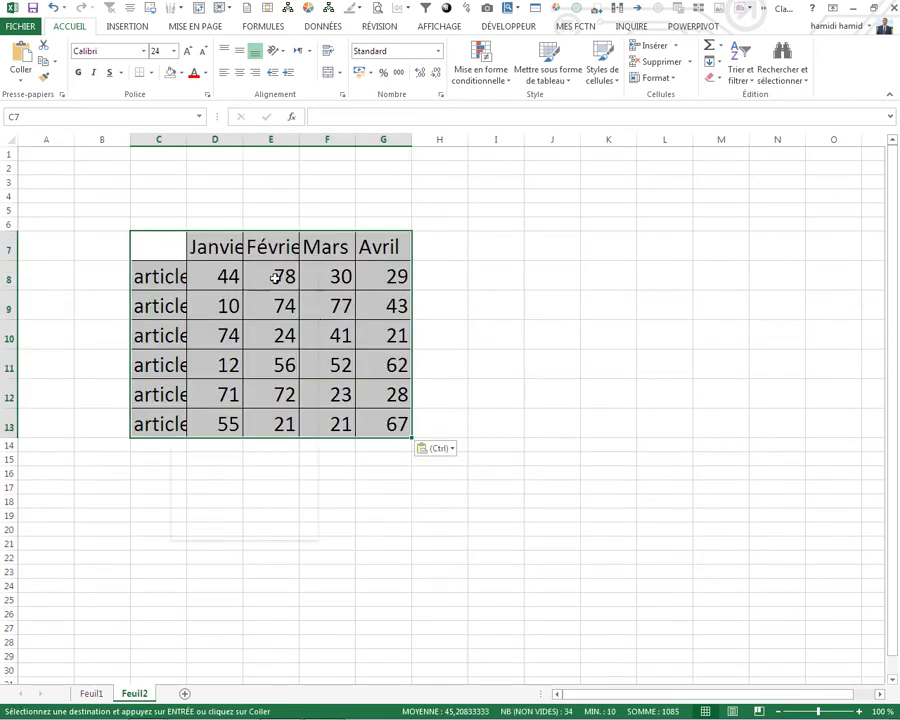
Delete the copied conditional formatting rule from the Feuil2 table
right_click(172, 258)
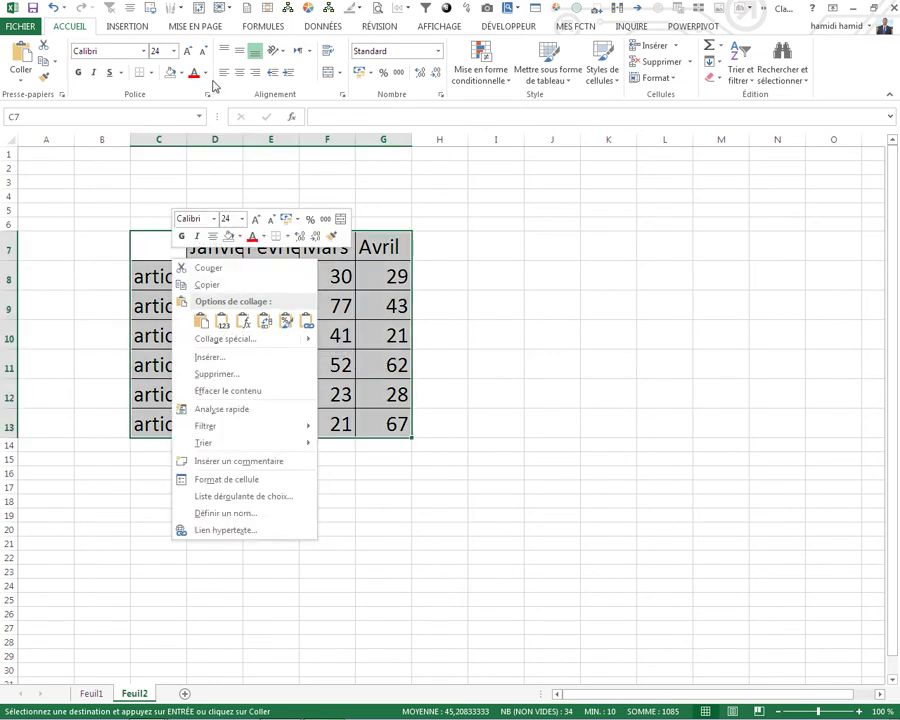
click(474, 82)
click(474, 82)
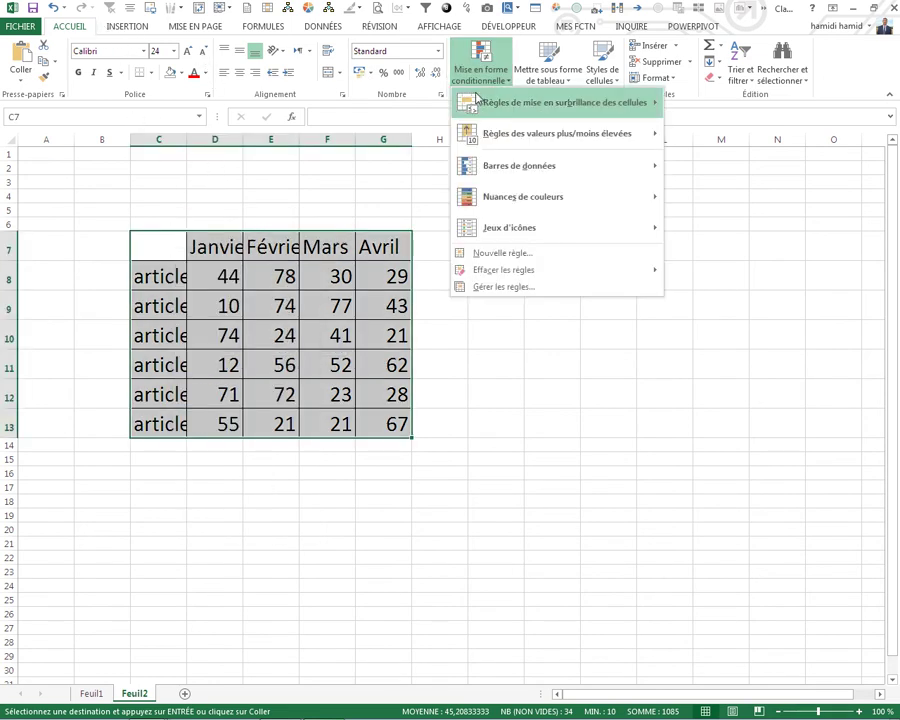
click(480, 288)
click(455, 402)
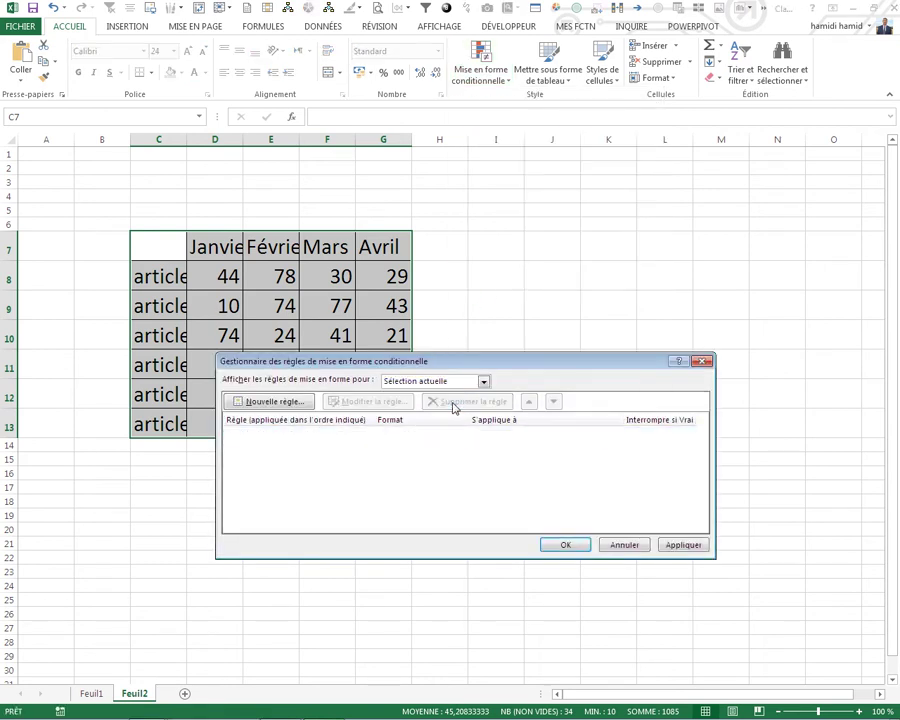
click(572, 545)
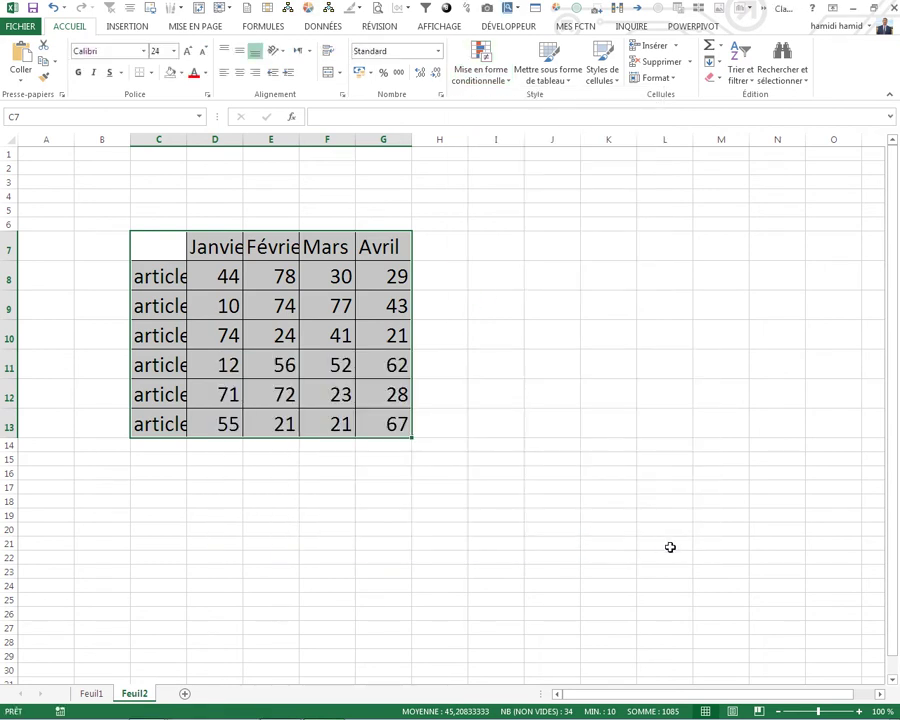
Widen column C to fit the article labels
click(189, 144)
drag(192, 140, 195, 140)
click(447, 393)
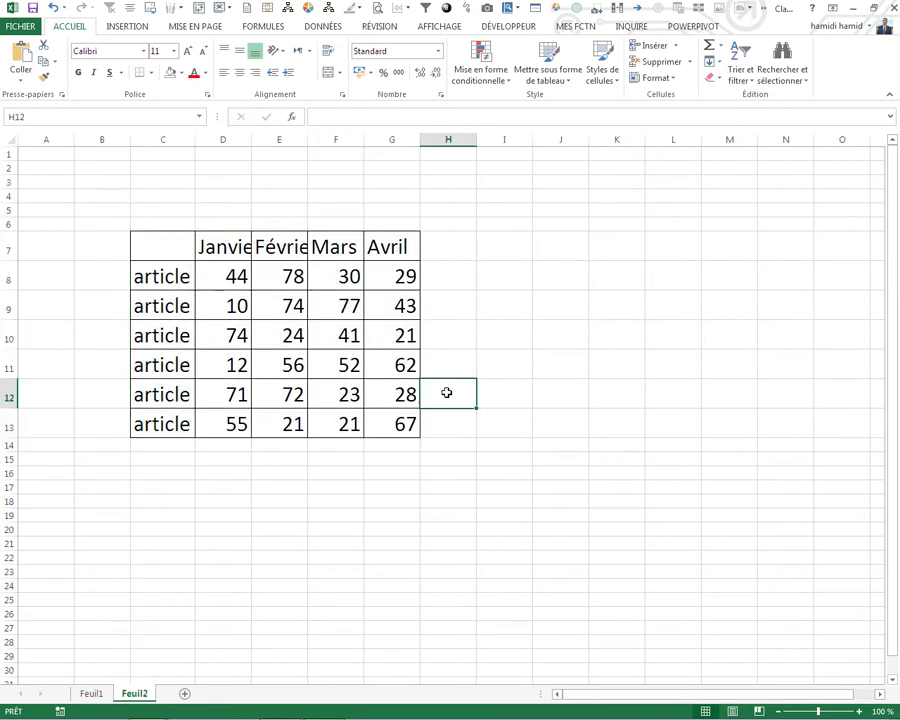
click(377, 504)
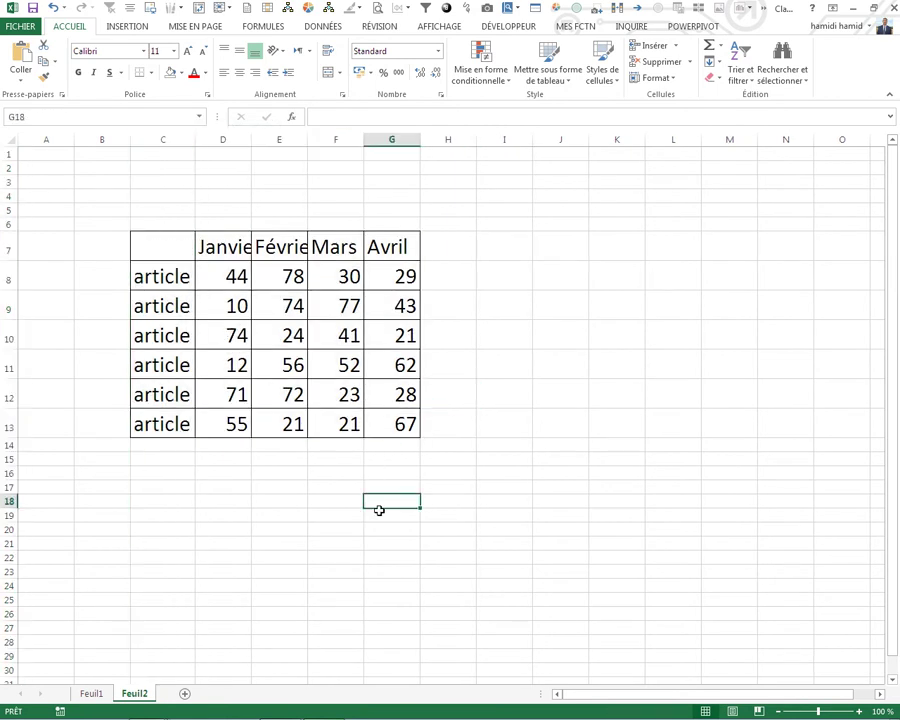
Begin a DECALER formula in G18 on $D$8:$G$8 with a MEDIANE row offset
text(=decaler()
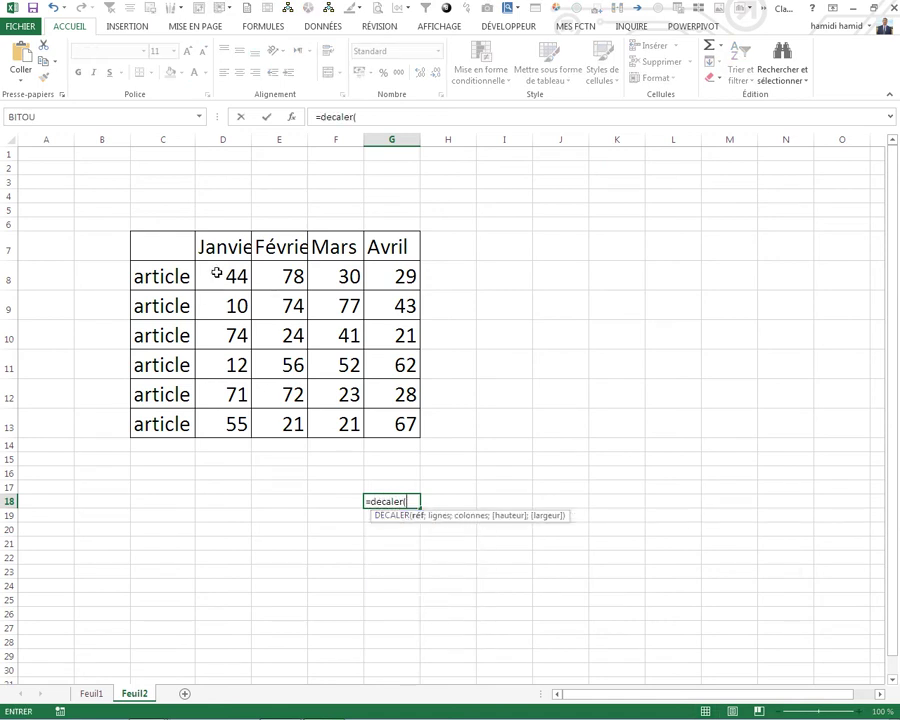
drag(220, 276, 400, 279)
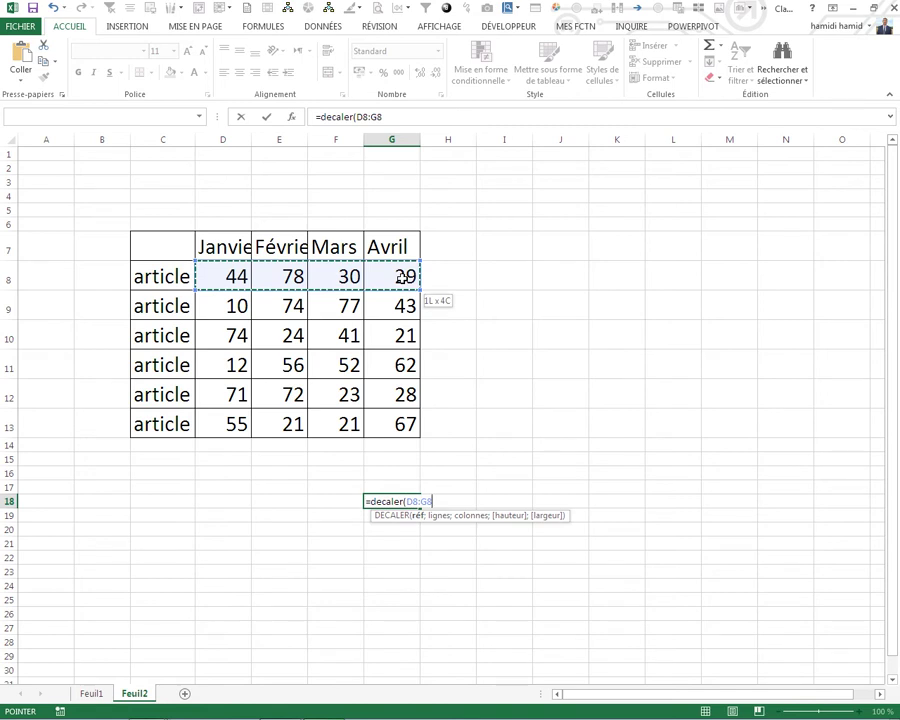
key(F4)
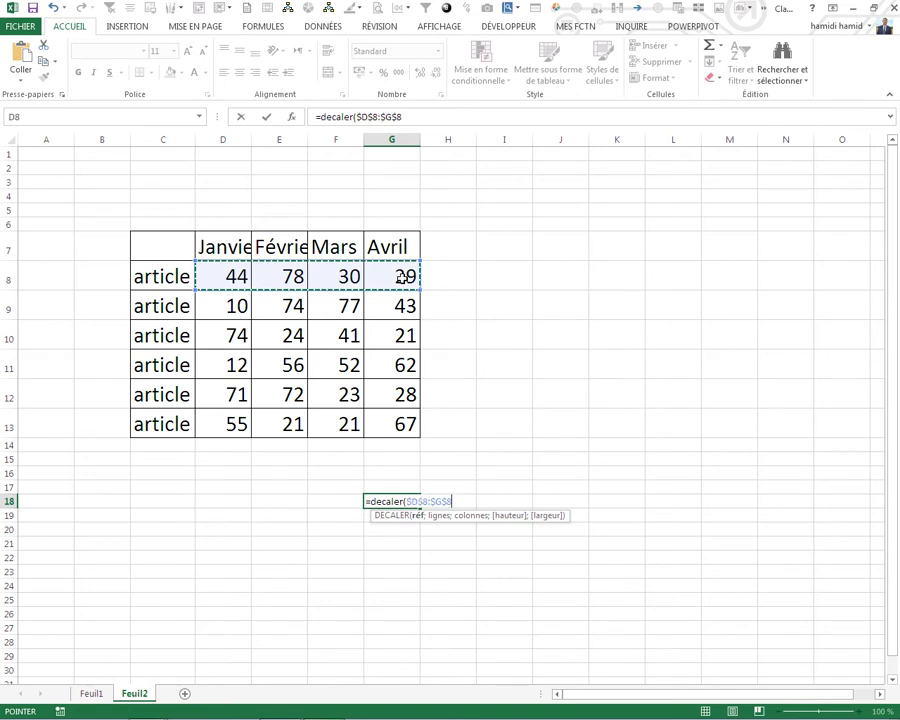
text(;)
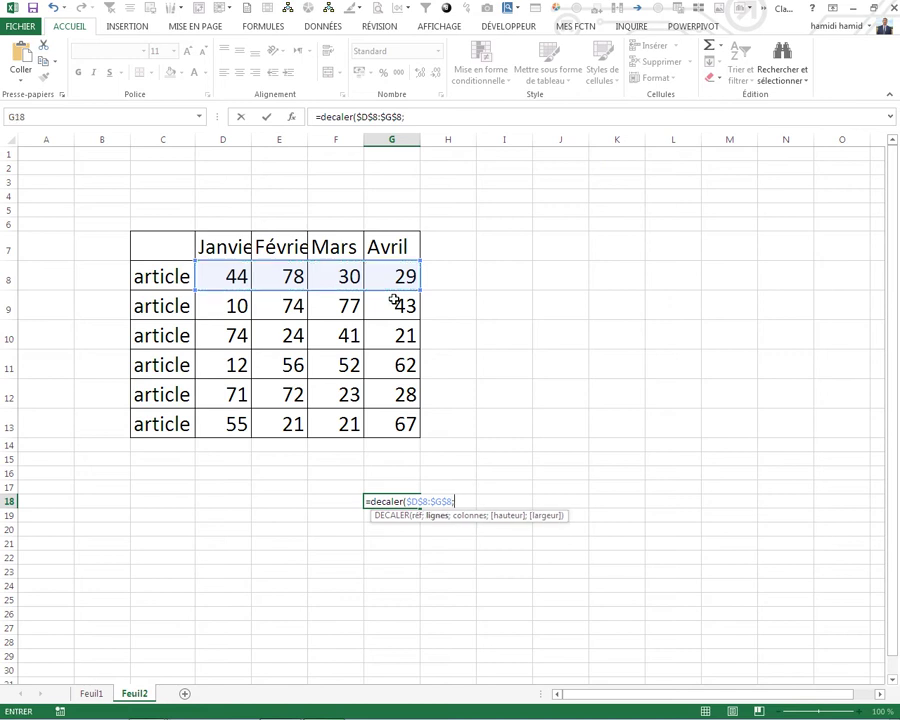
text(m)
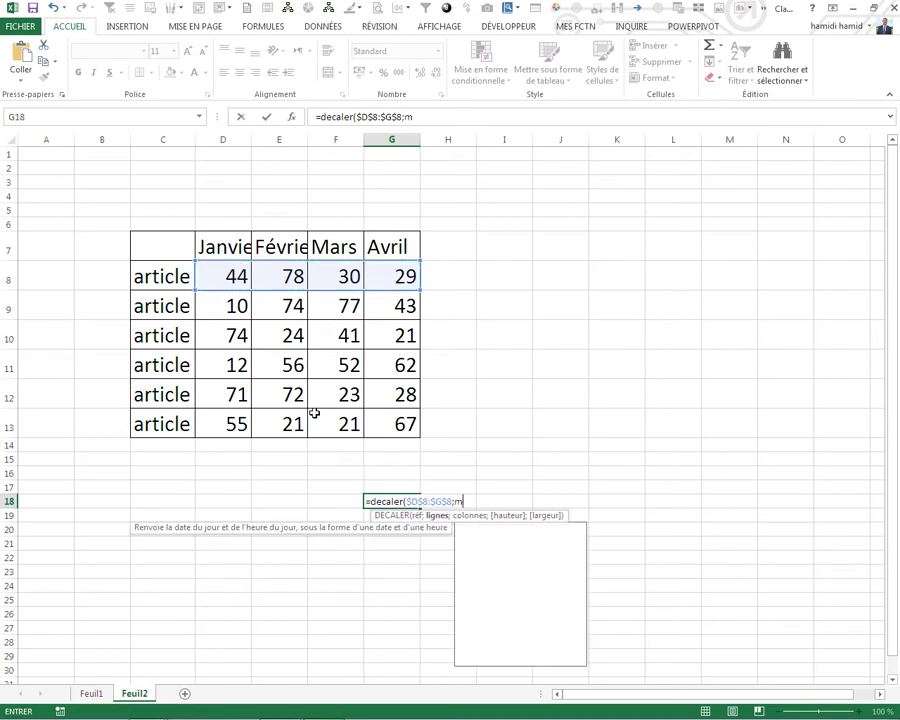
text(ed)
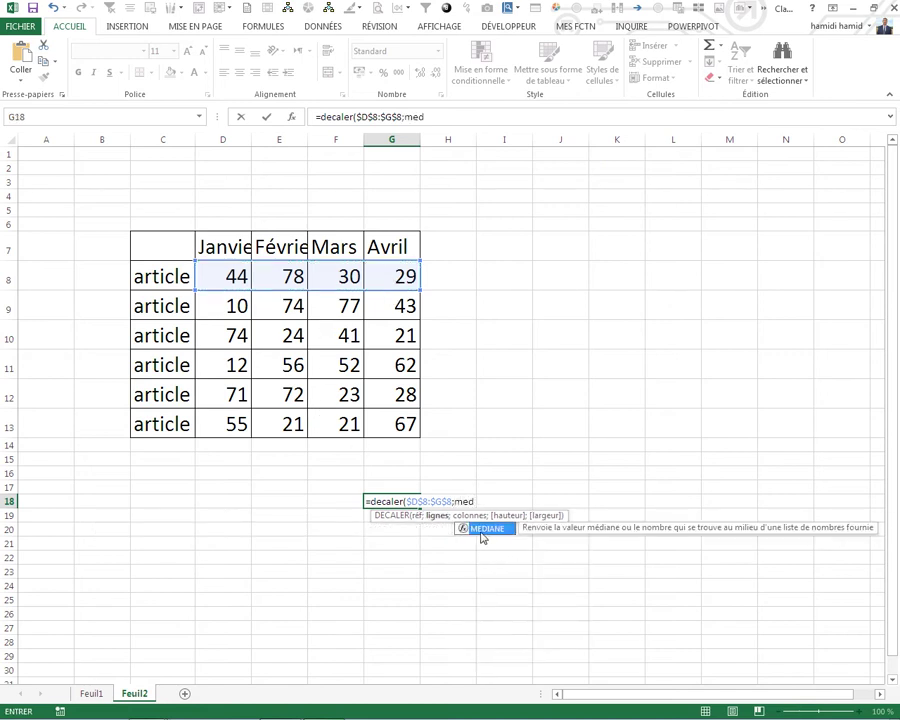
double_click(481, 530)
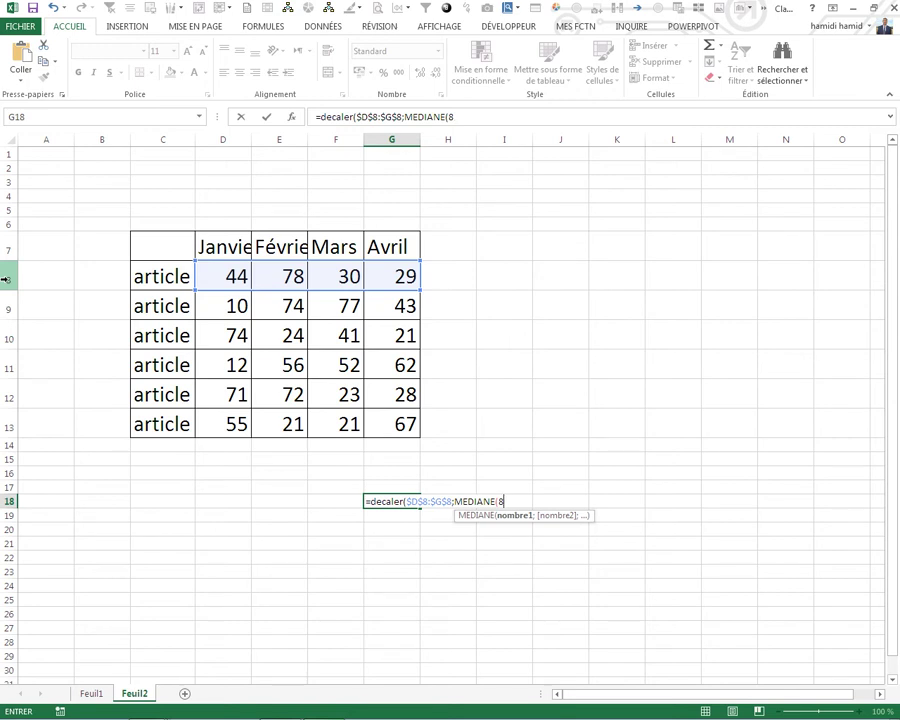
Add CELLULE("ligne") inside MEDIANE and try to enter it, hitting an insufficient-arguments error
text(;)
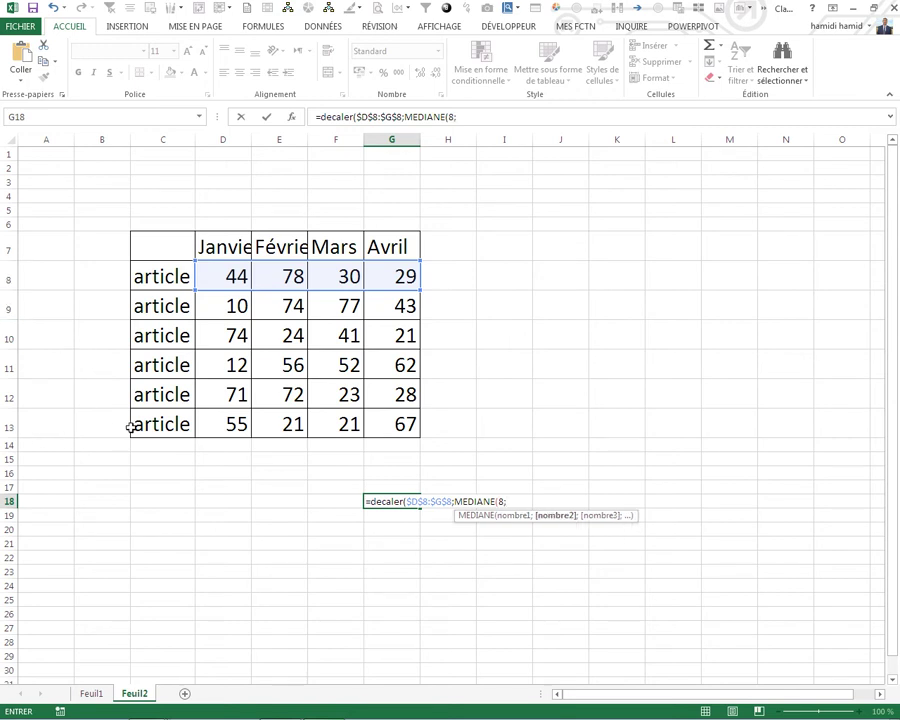
text(13;)
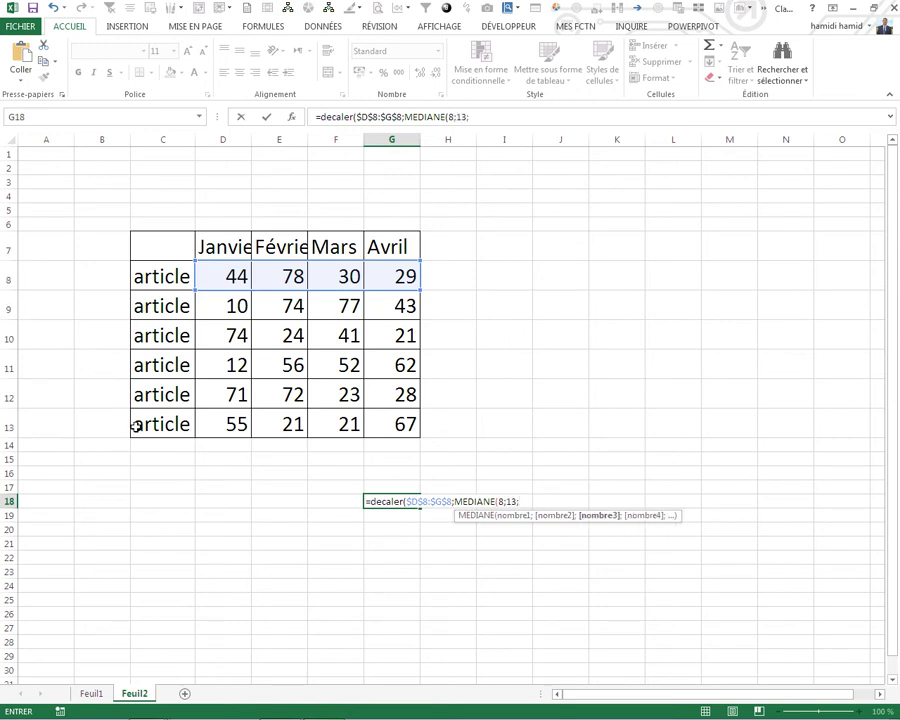
text(ce)
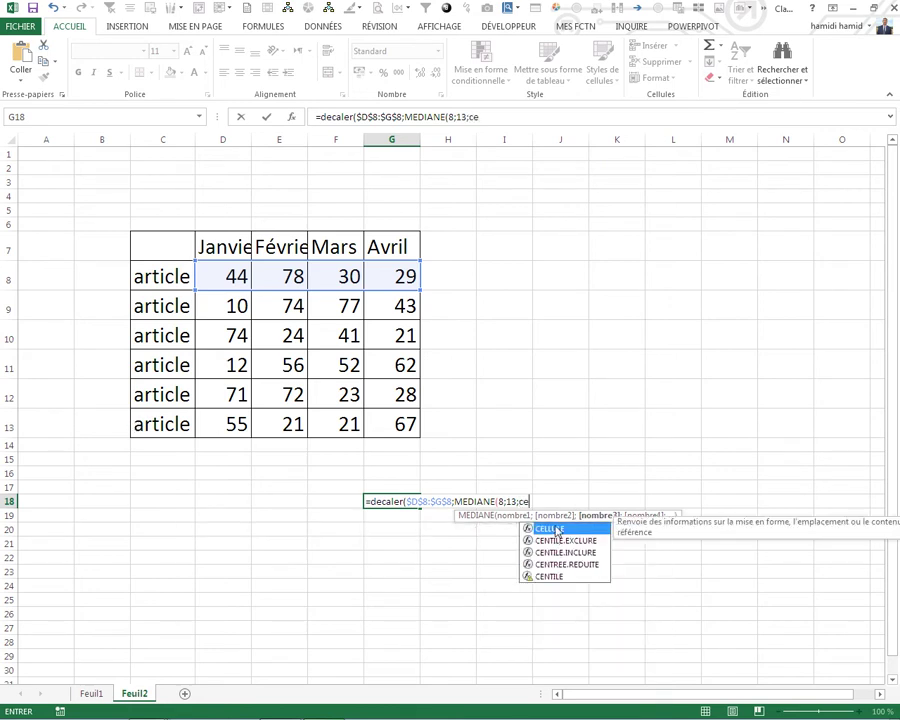
double_click(557, 529)
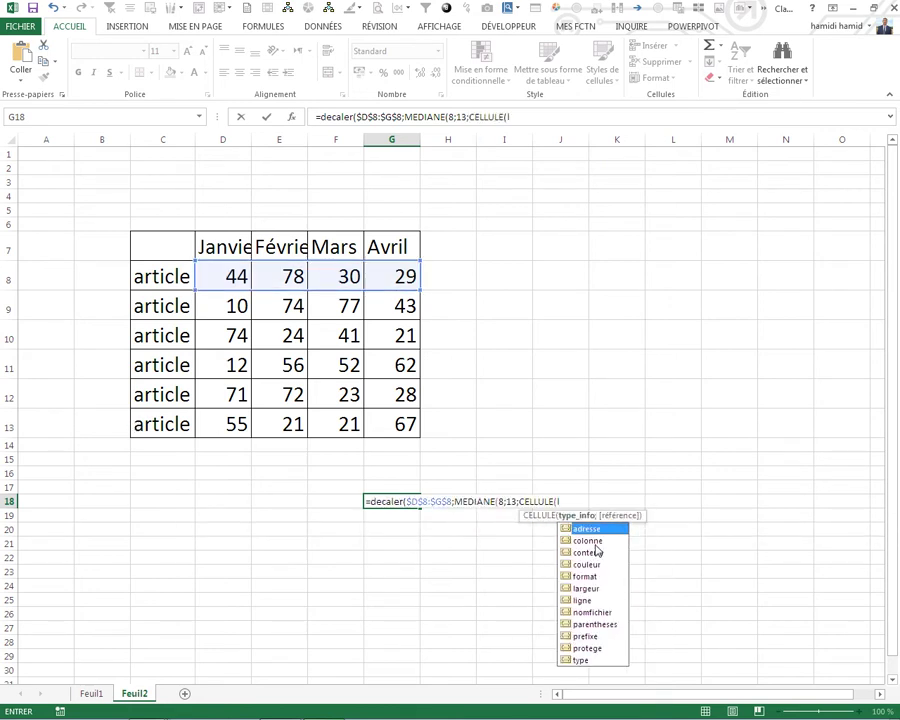
double_click(588, 600)
text())
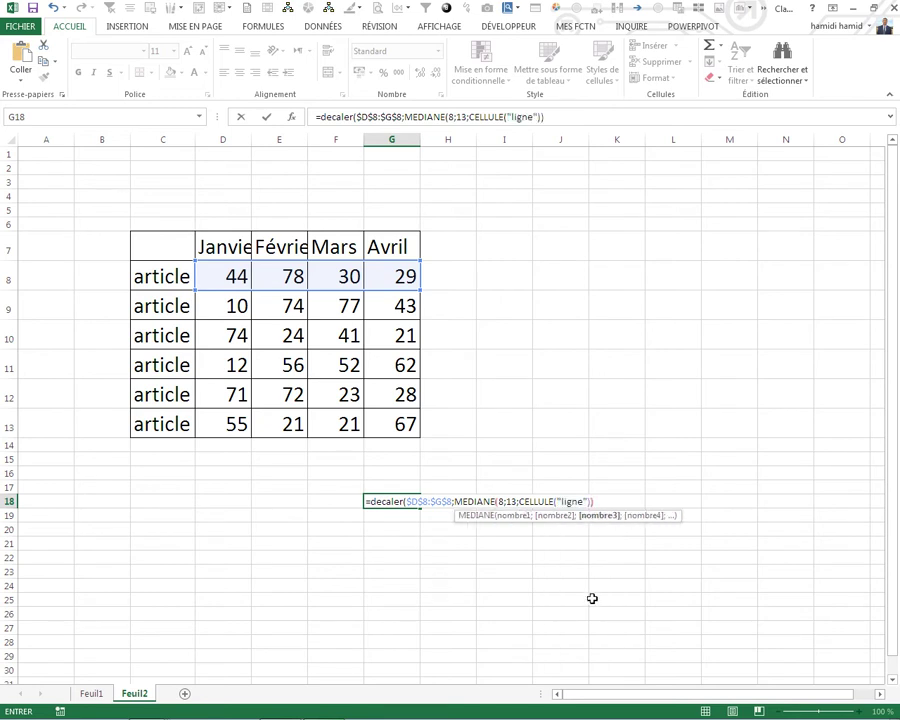
text()-8))
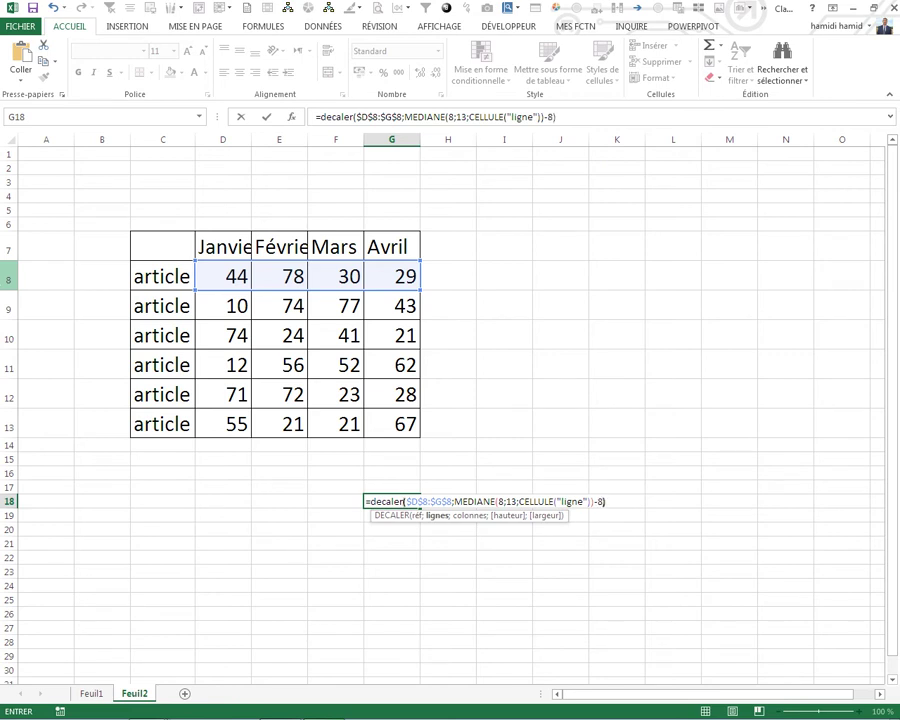
key(Return)
click(451, 407)
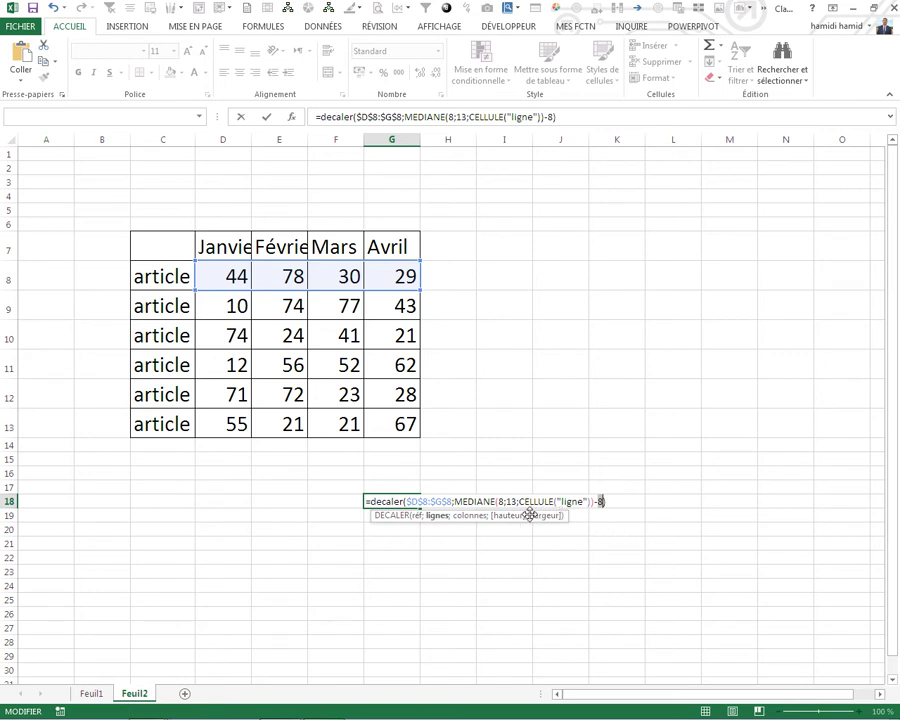
click(606, 505)
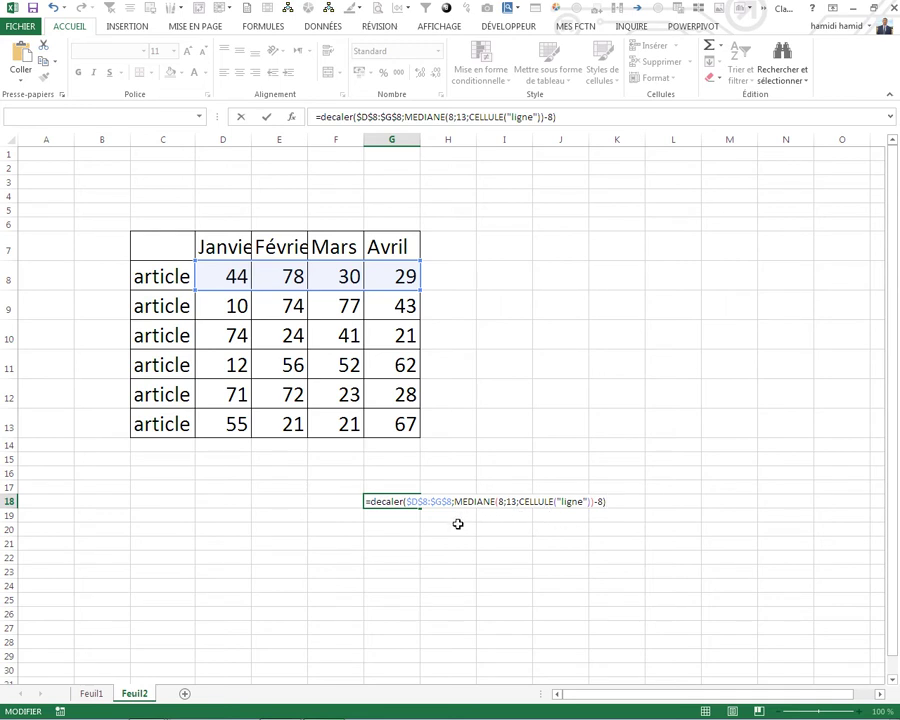
key(Return)
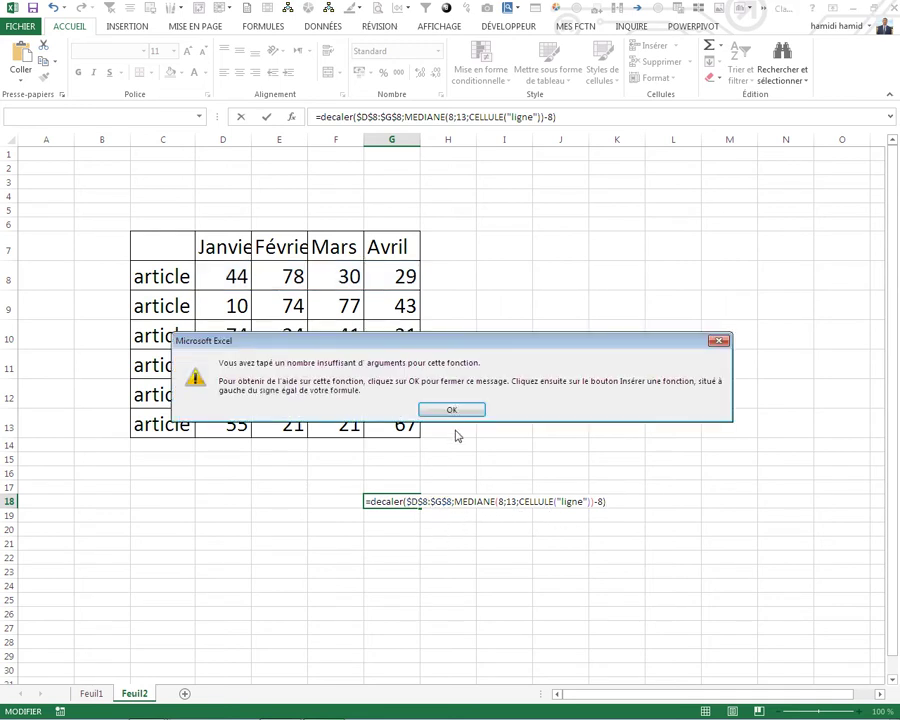
Rebuild the G18 formula from the $D$8:$G$8 reference with a MEDIANE function
click(452, 413)
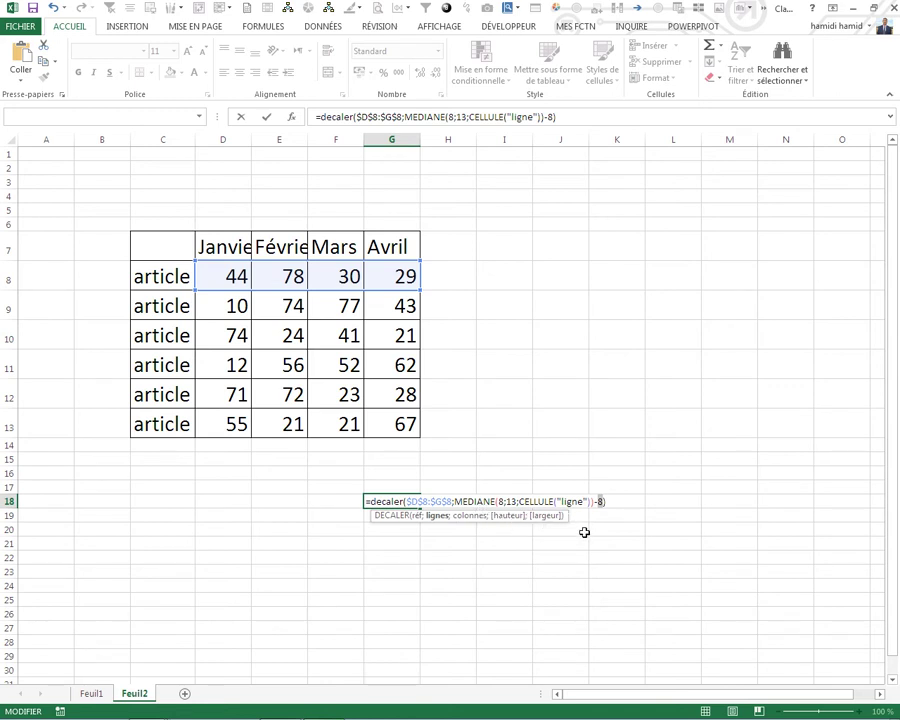
key(BackSpace)
key(BackSpace)
key(BackSpace)
key(BackSpace)
key(BackSpace)
key(BackSpace)
key(BackSpace)
key(BackSpace)
key(BackSpace)
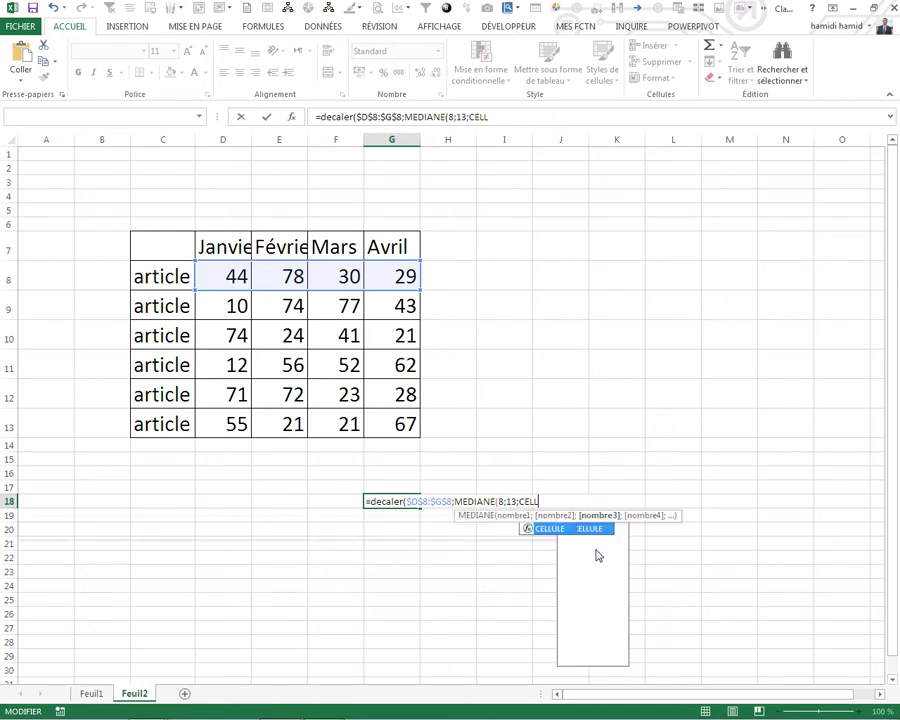
key(BackSpace)
key(BackSpace)
key(BackSpace)
key(BackSpace)
key(BackSpace)
key(BackSpace)
key(BackSpace)
key(BackSpace)
key(BackSpace)
key(BackSpace)
key(BackSpace)
key(BackSpace)
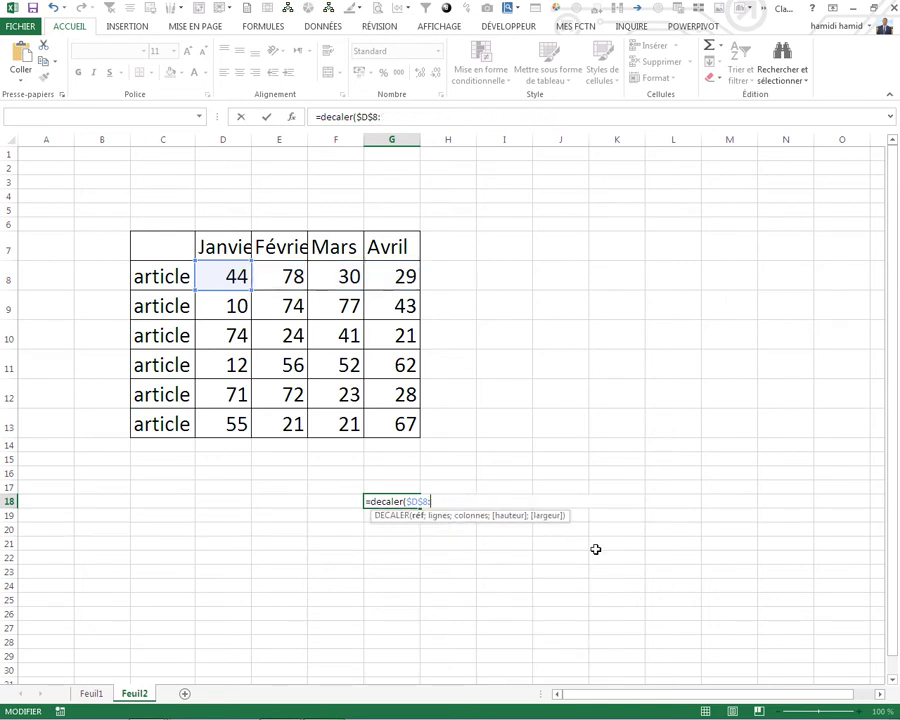
key(BackSpace)
key(BackSpace)
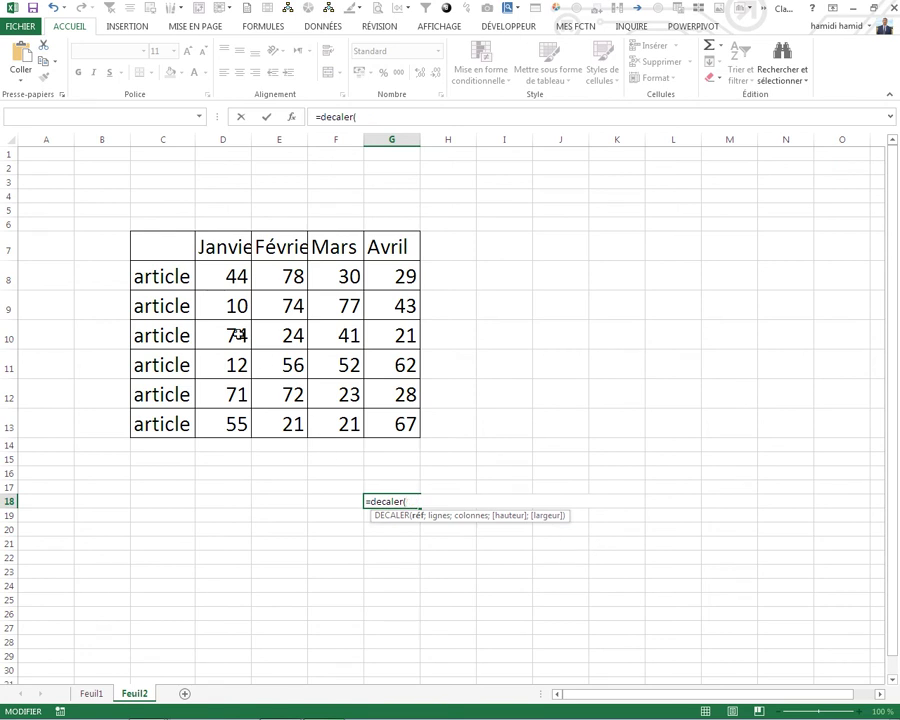
drag(227, 279, 391, 279)
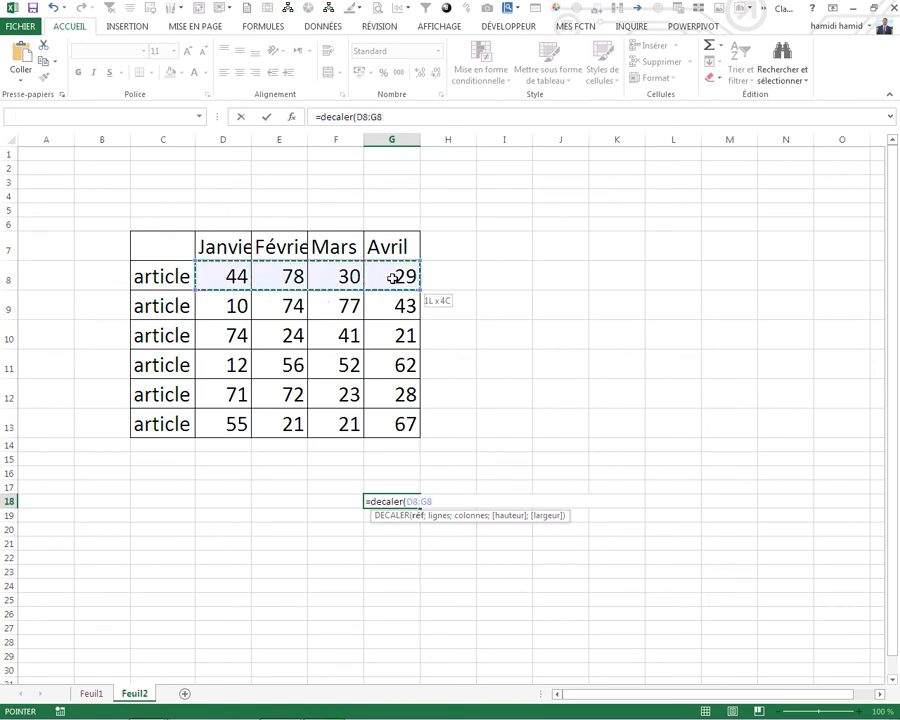
key(F4)
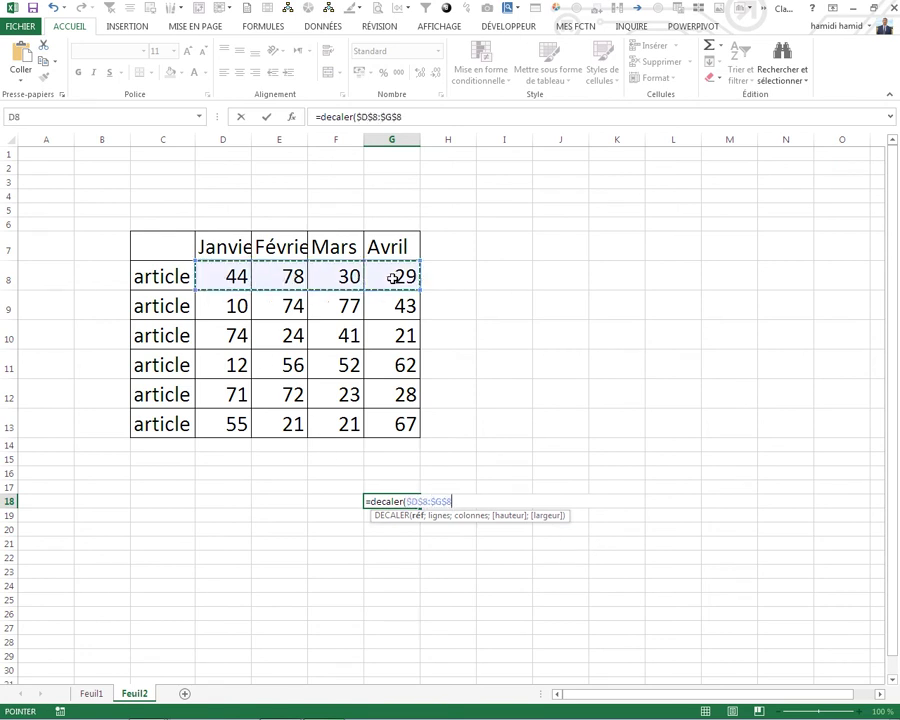
text(;)
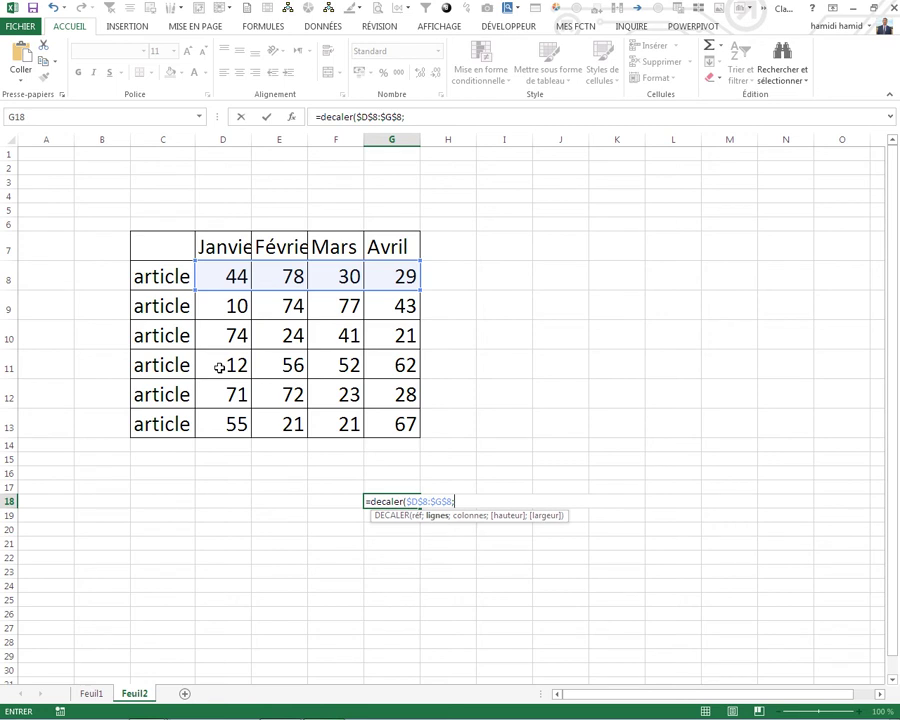
text(med)
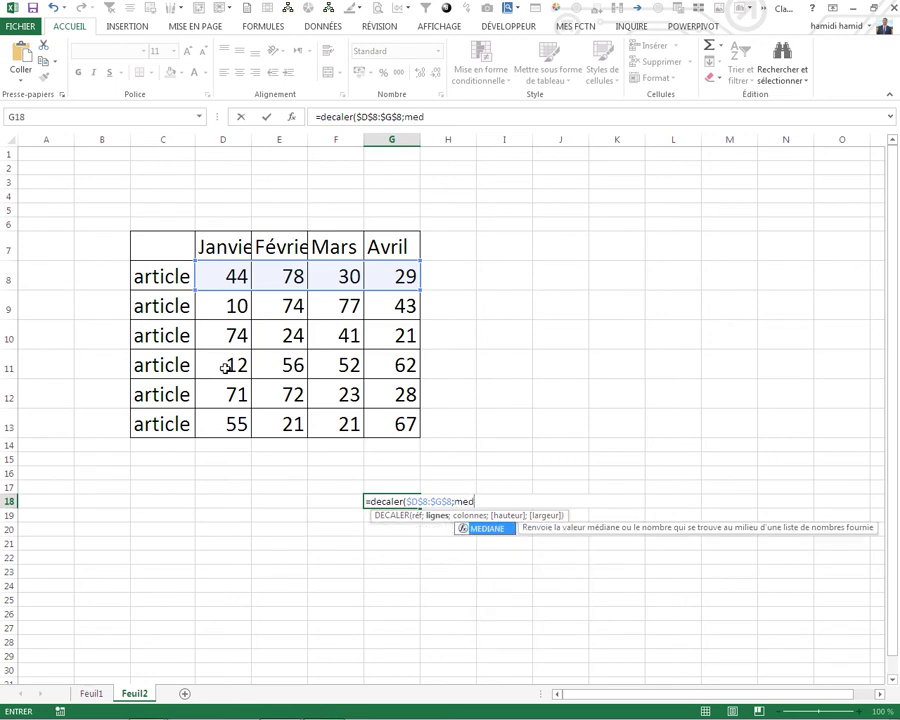
double_click(486, 530)
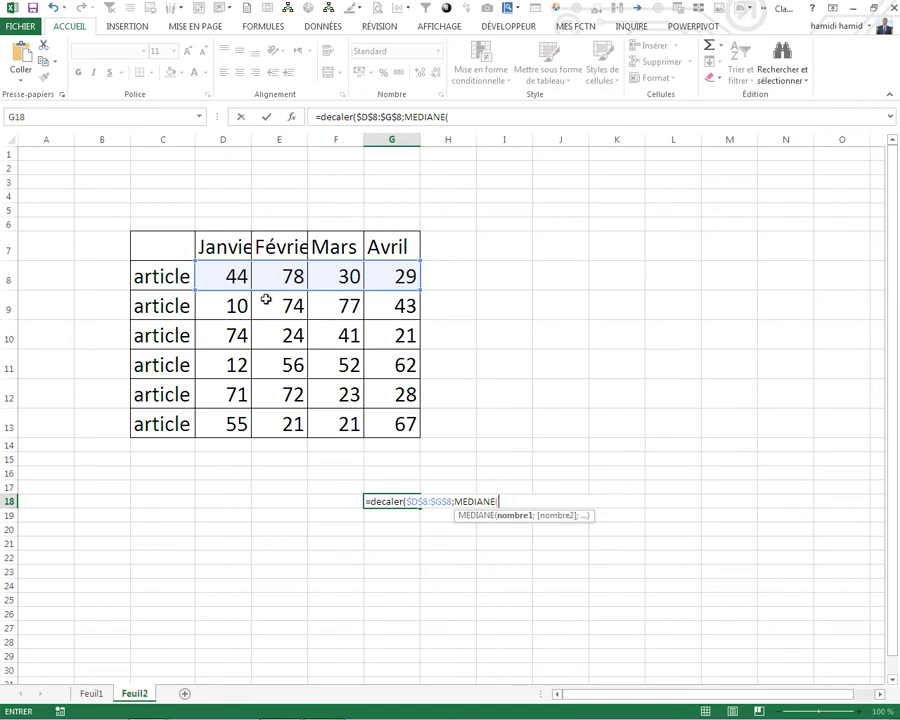
Complete MEDIANE(8;13;CELLULE("ligne"))-8, commit G18 returning 67, and select the formula text
text(8;)
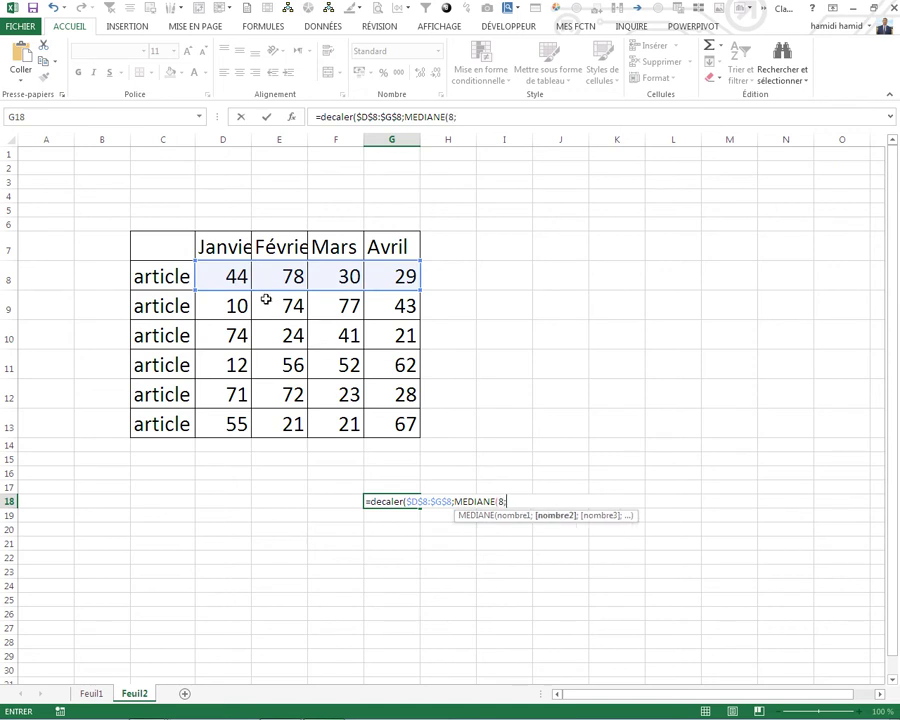
text(13;)
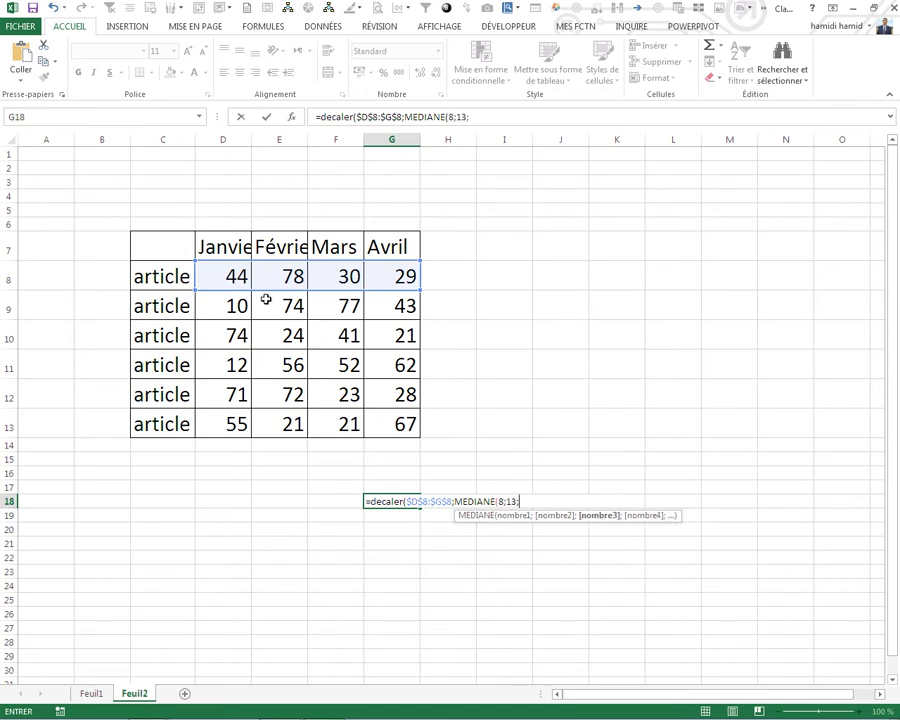
text(cel)
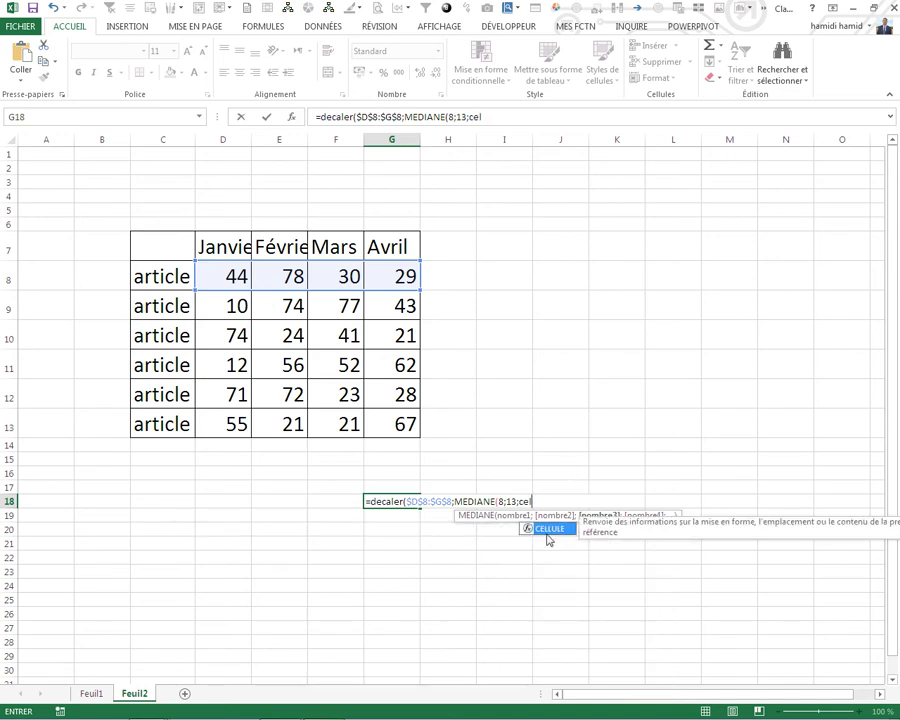
double_click(546, 529)
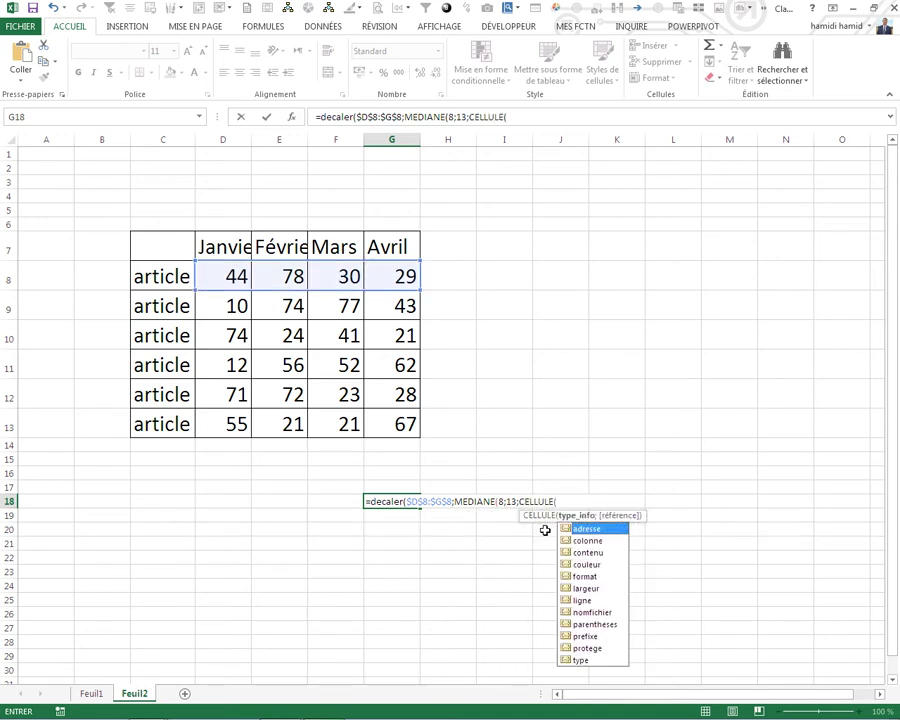
double_click(581, 600)
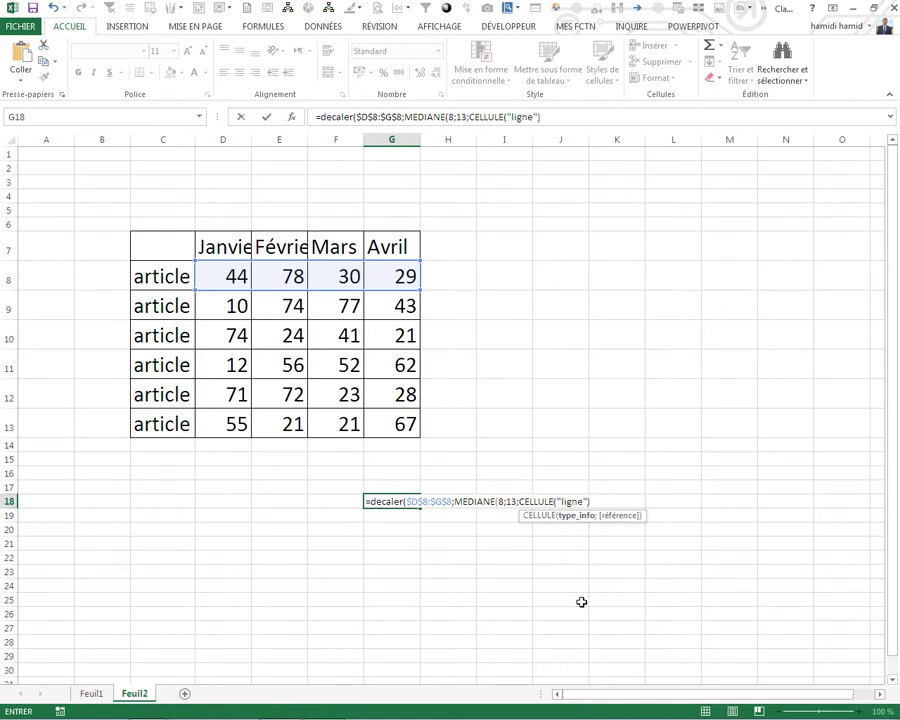
text()-8)
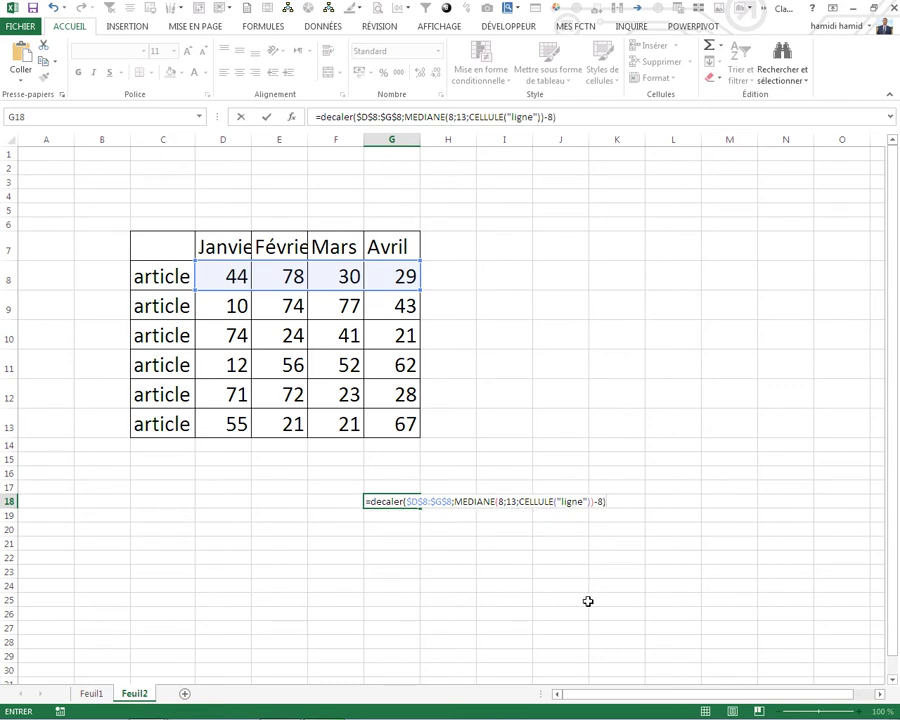
key(BackSpace)
text(;)
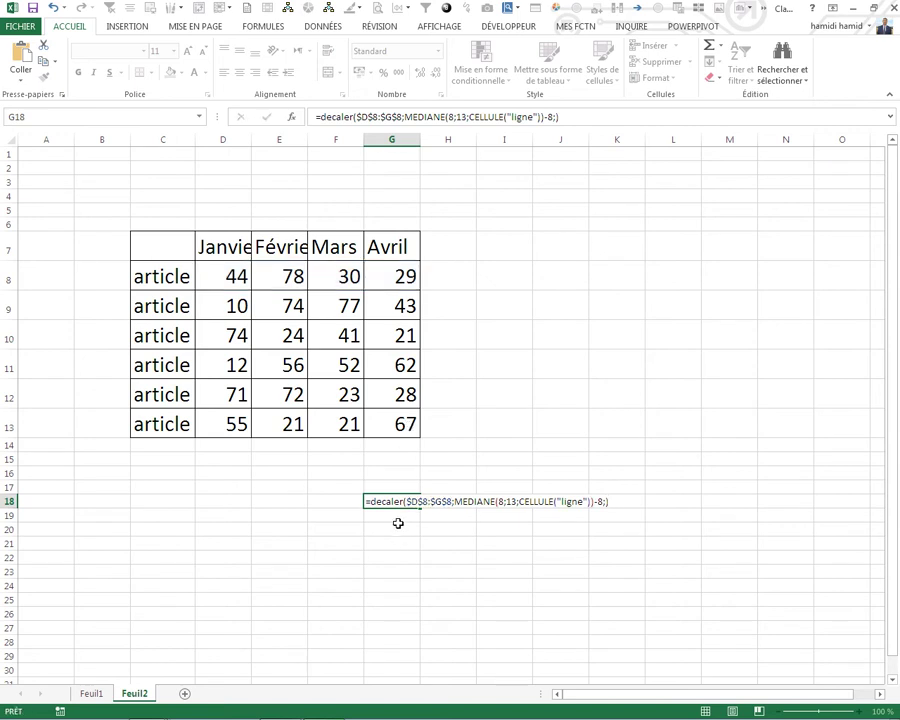
key(Return)
key(Up)
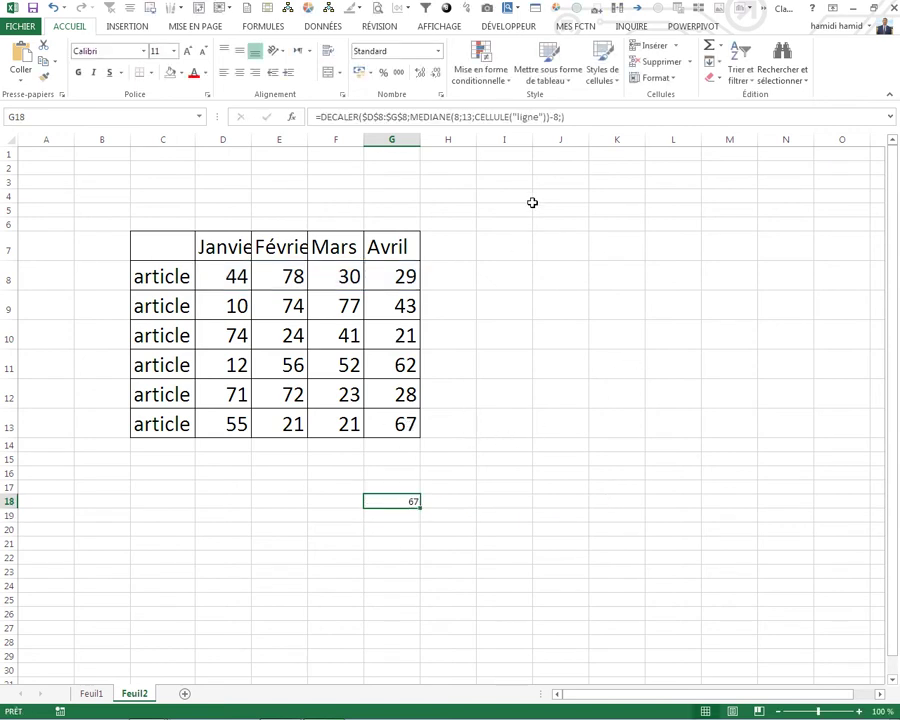
drag(567, 117, 210, 120)
key(ctrl+c)
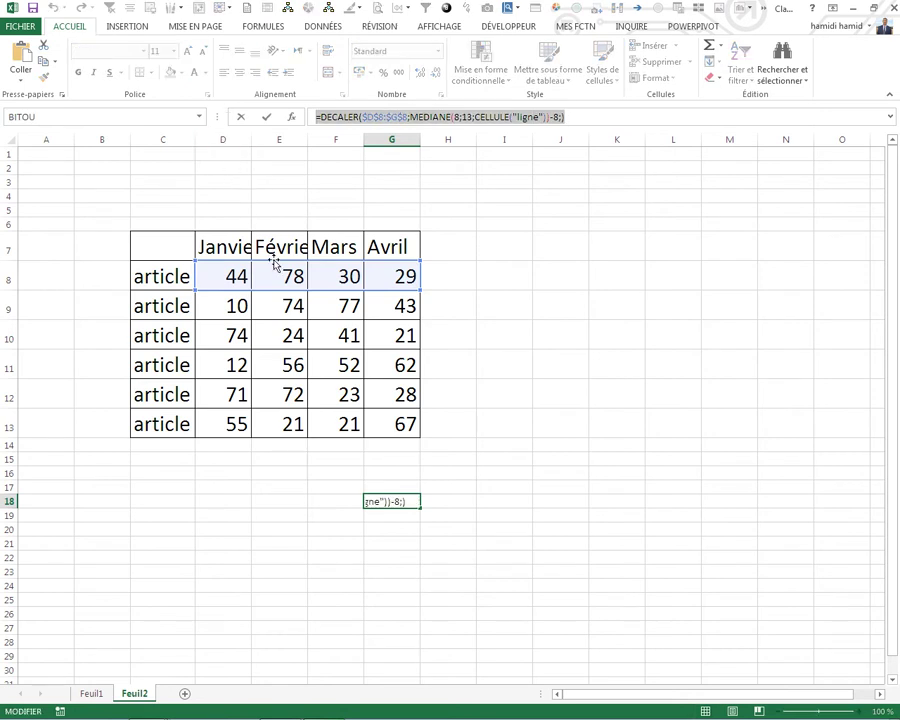
Leave G18 unchanged and start a new name in the Gestionnaire de noms
key(Escape)
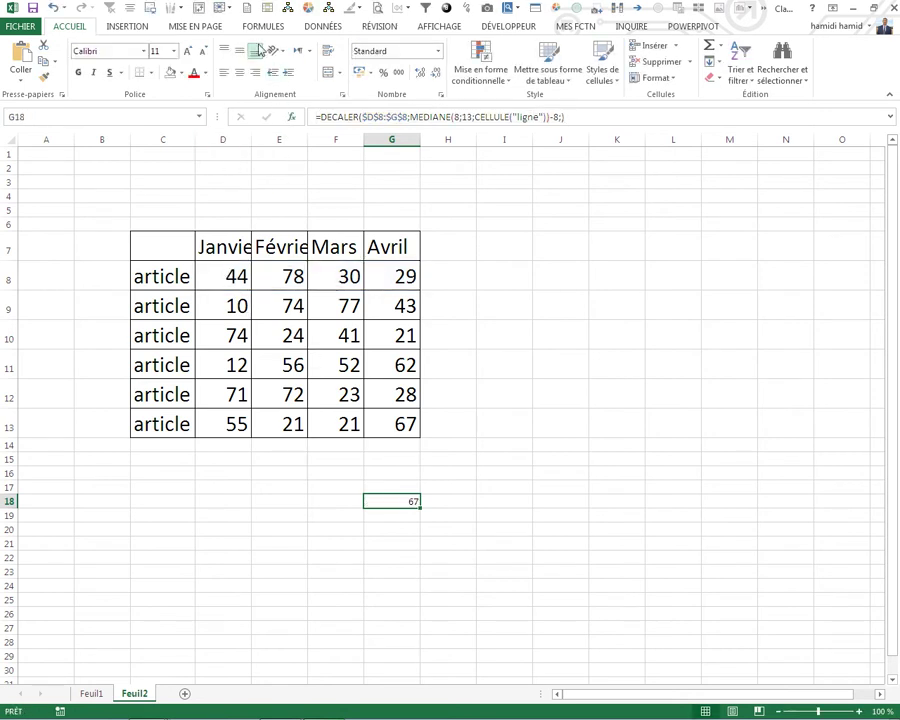
click(262, 27)
click(359, 80)
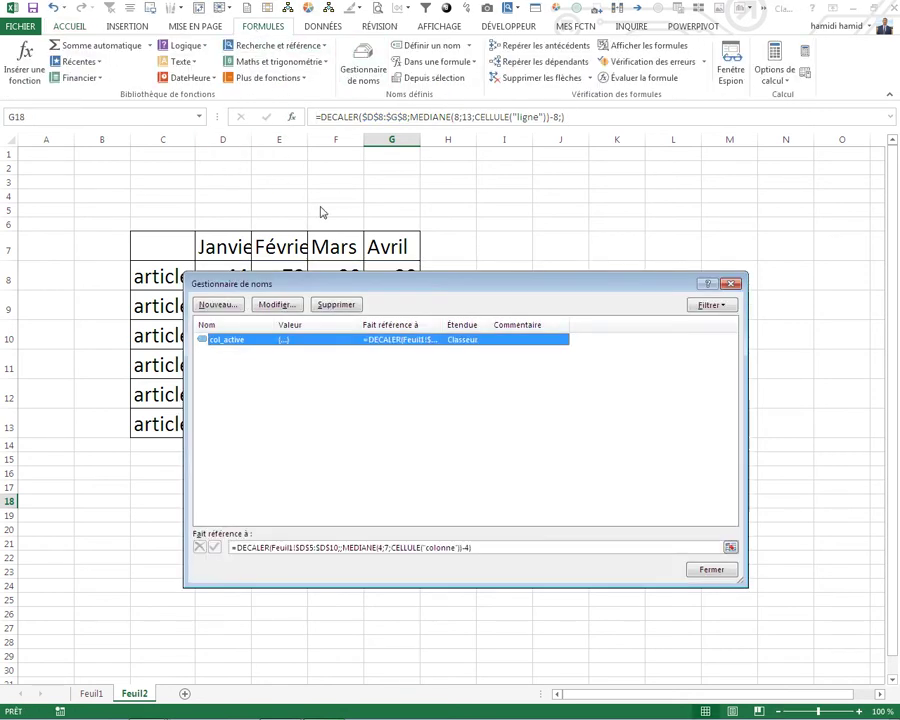
click(226, 304)
text(ligne_active)
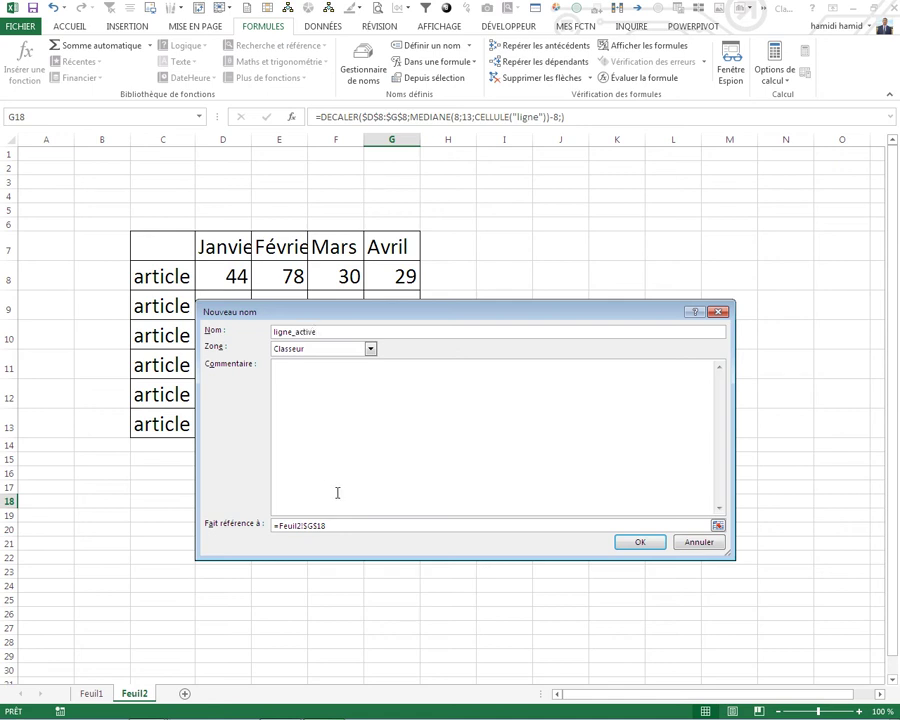
Define ligne_active as the pasted DECALER row formula and close the name manager
drag(336, 525, 167, 508)
key(BackSpace)
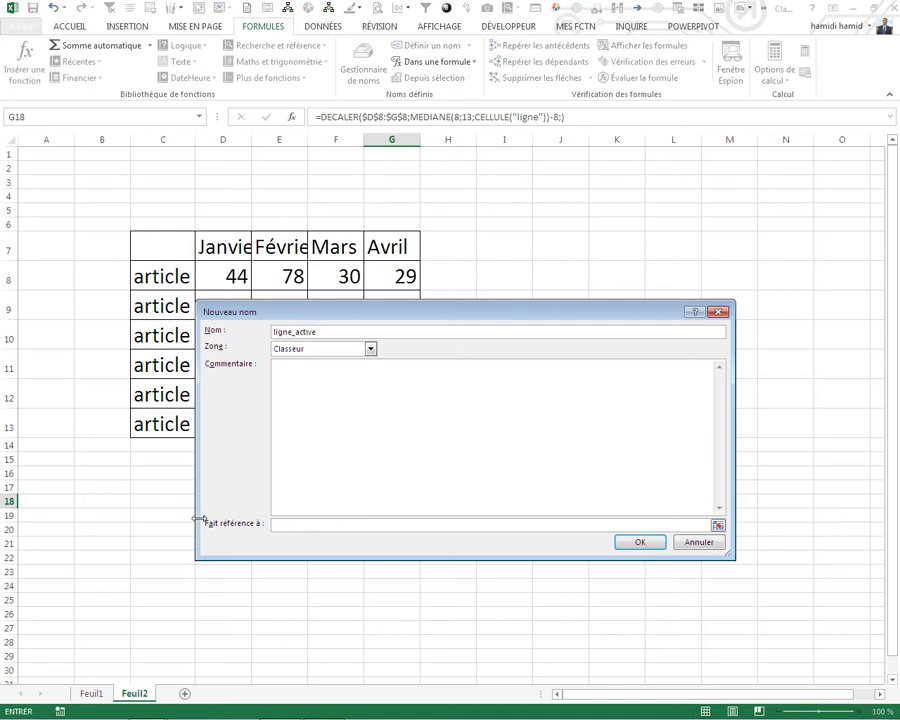
key(ctrl+v)
drag(410, 317, 508, 331)
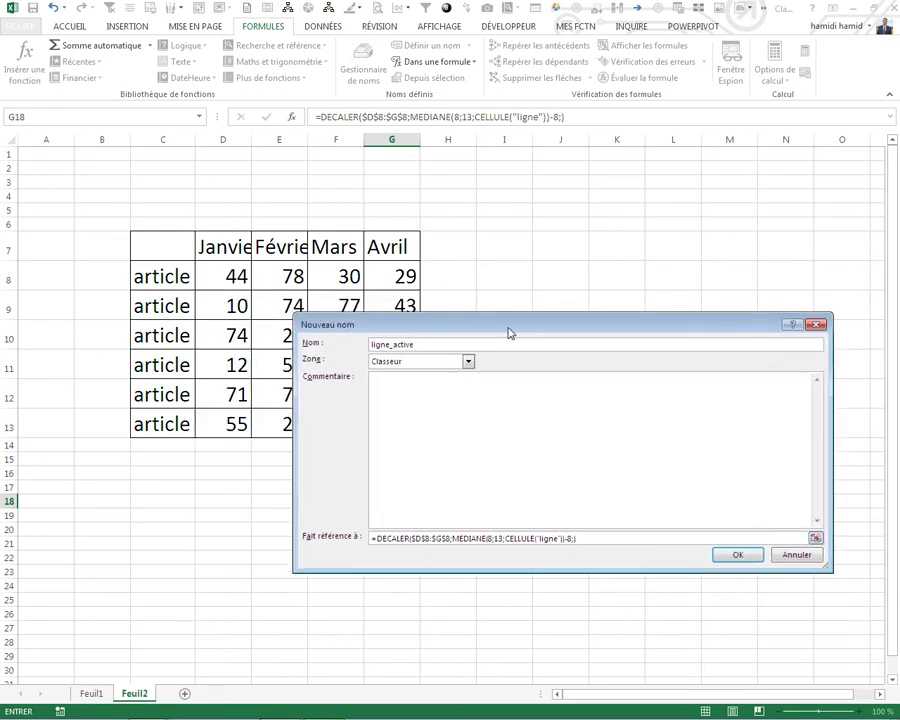
key(Return)
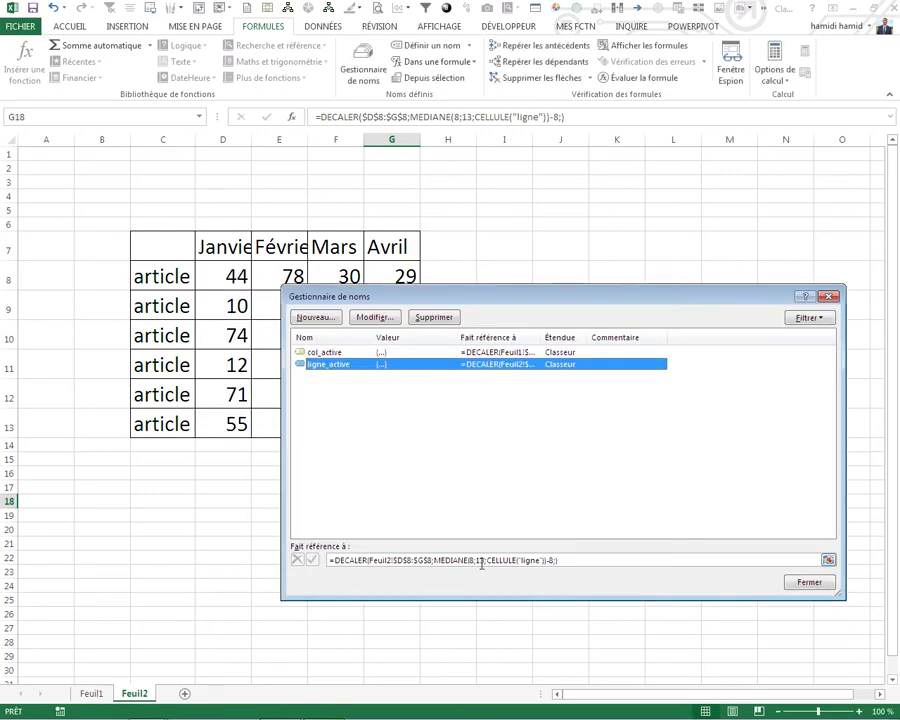
click(481, 560)
drag(537, 297, 448, 272)
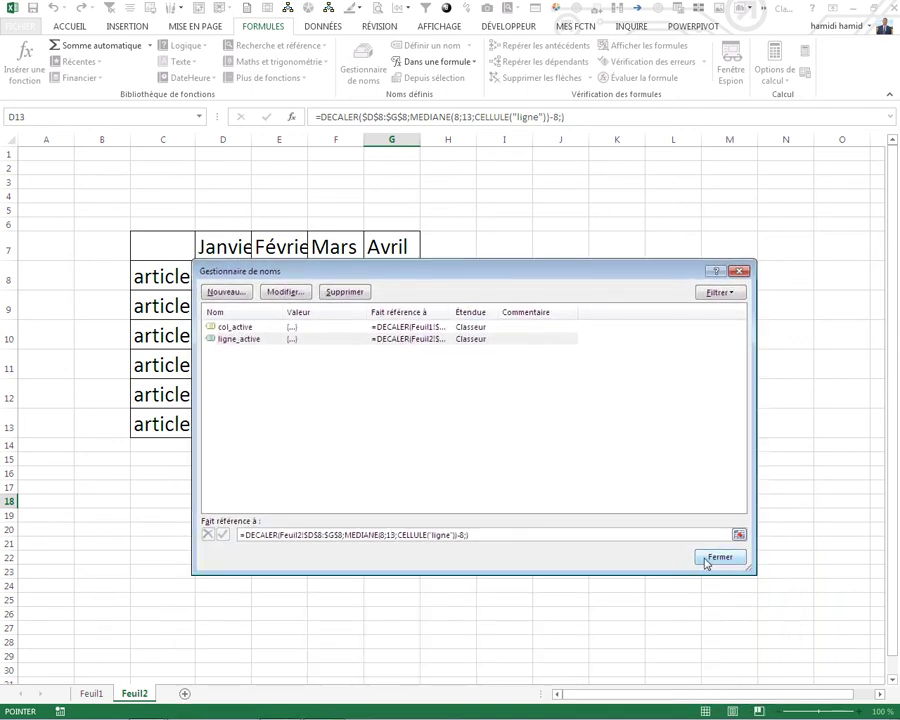
click(708, 558)
Insert an empty 3D pie chart and move it to the right of the table
click(522, 338)
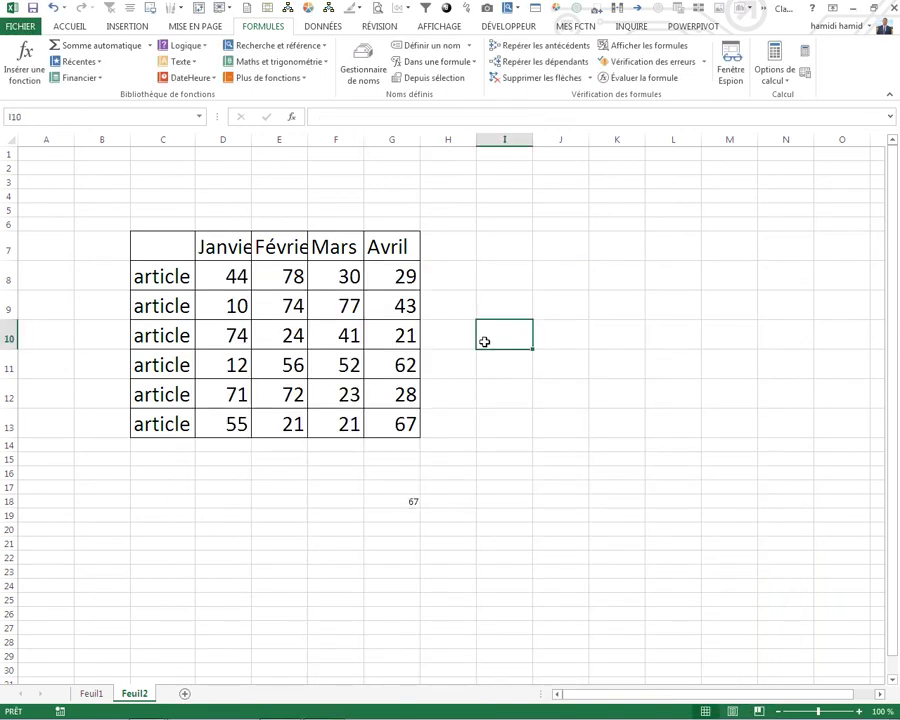
click(130, 28)
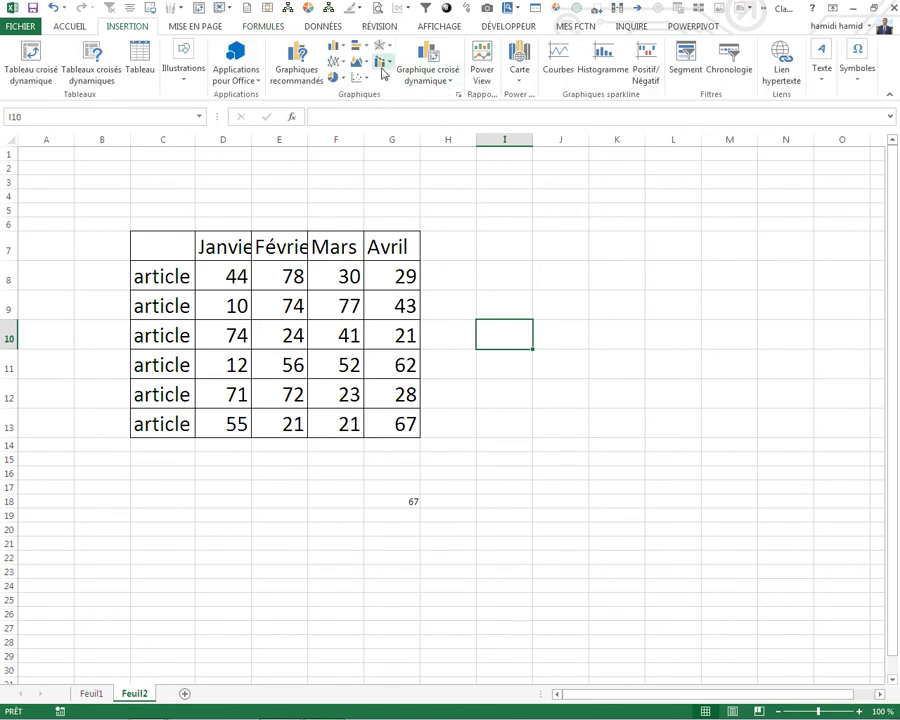
click(361, 66)
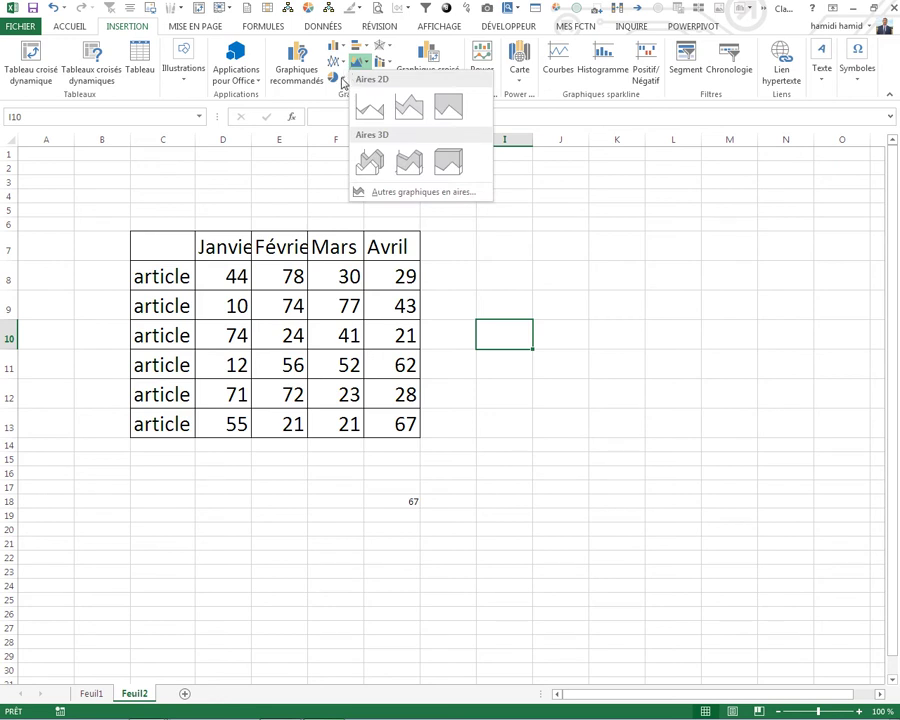
click(338, 78)
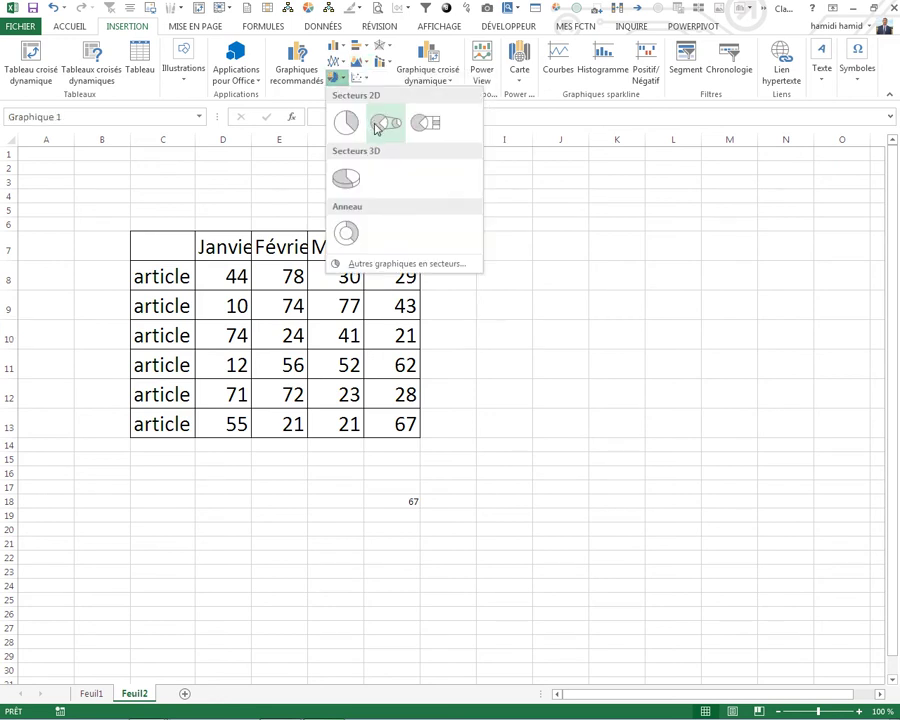
click(370, 199)
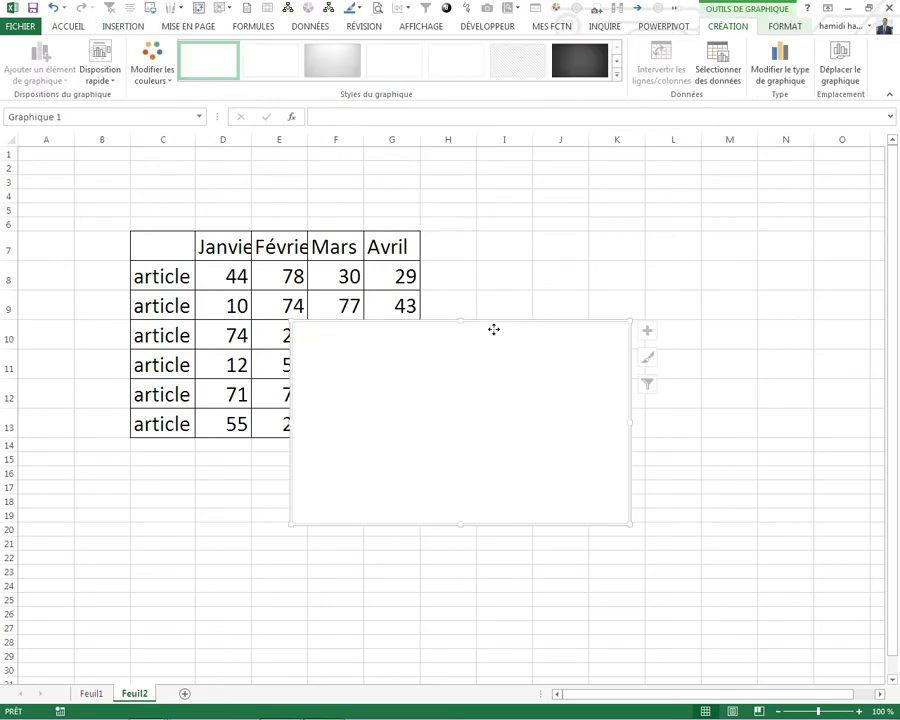
drag(494, 329, 687, 295)
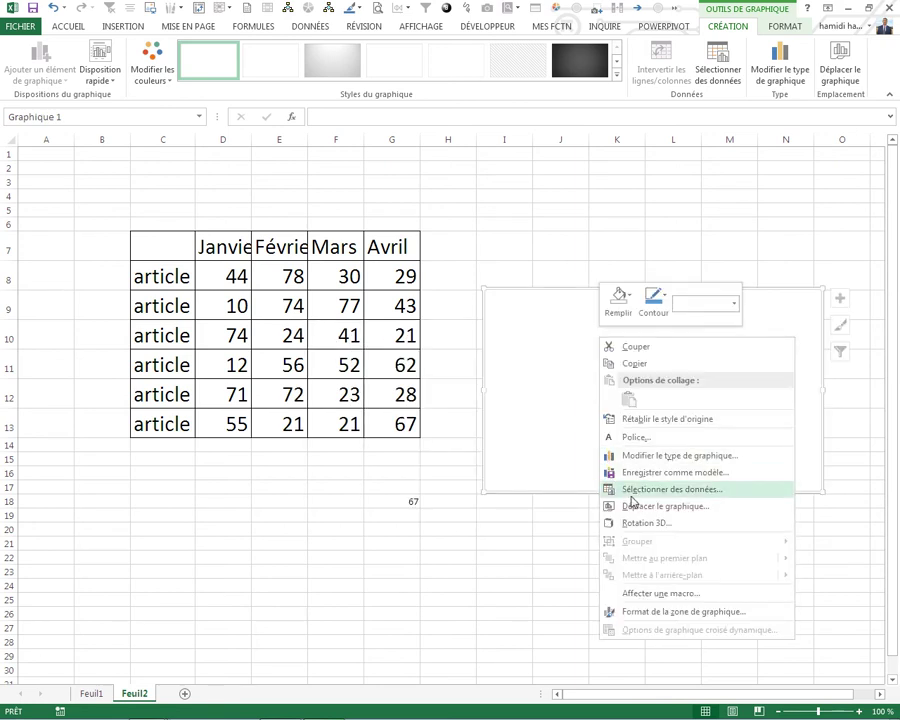
Add a chart series with values =Feuil2!ligne_active, then select a row 11 cell to test
click(633, 492)
click(301, 439)
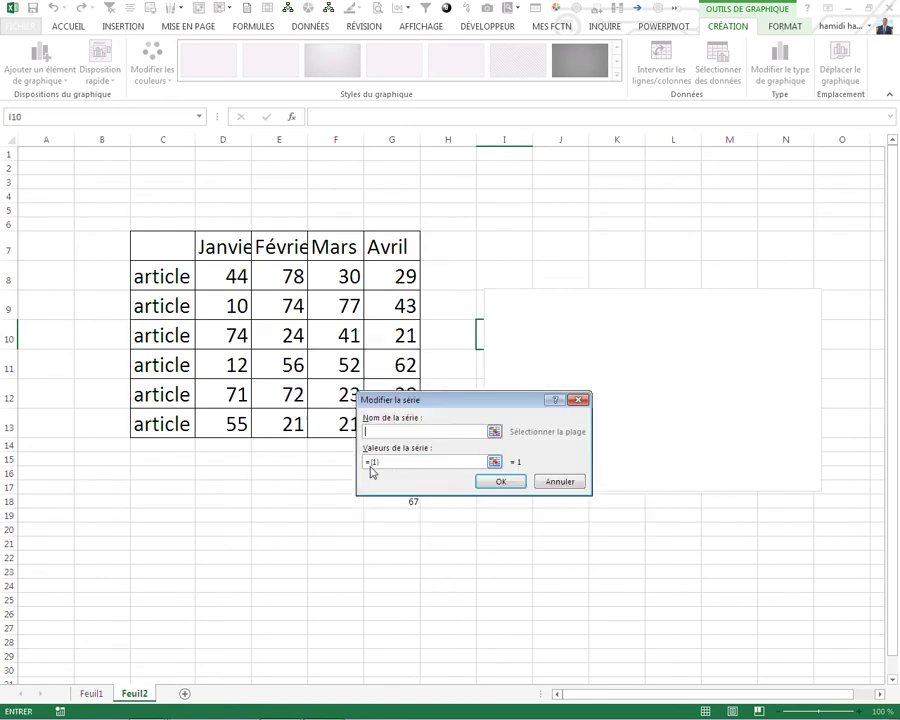
drag(402, 460, 326, 457)
key(BackSpace)
click(317, 573)
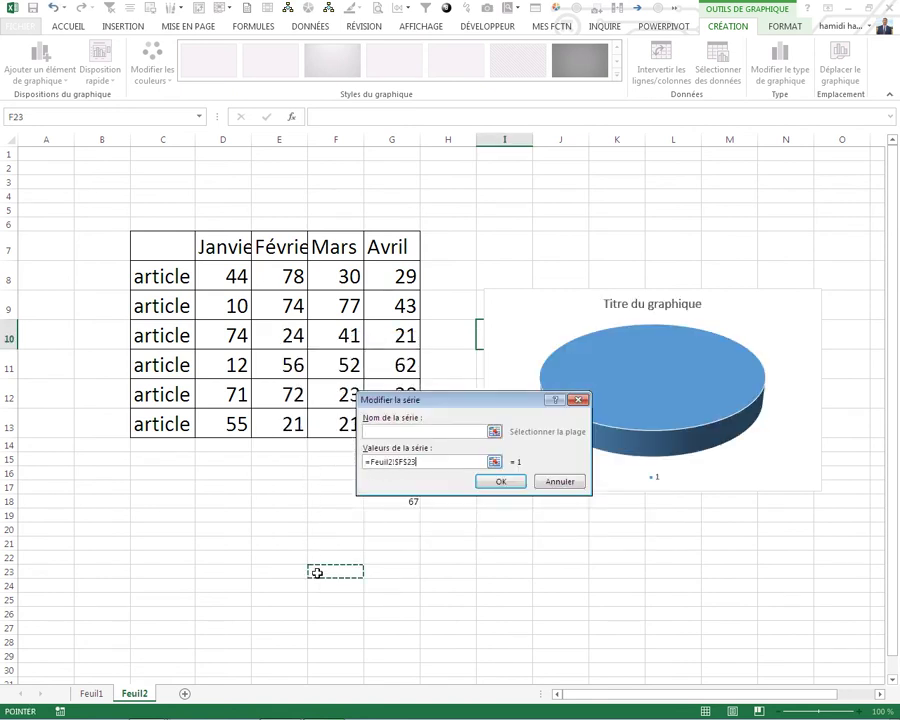
key(BackSpace)
key(BackSpace)
key(BackSpace)
key(BackSpace)
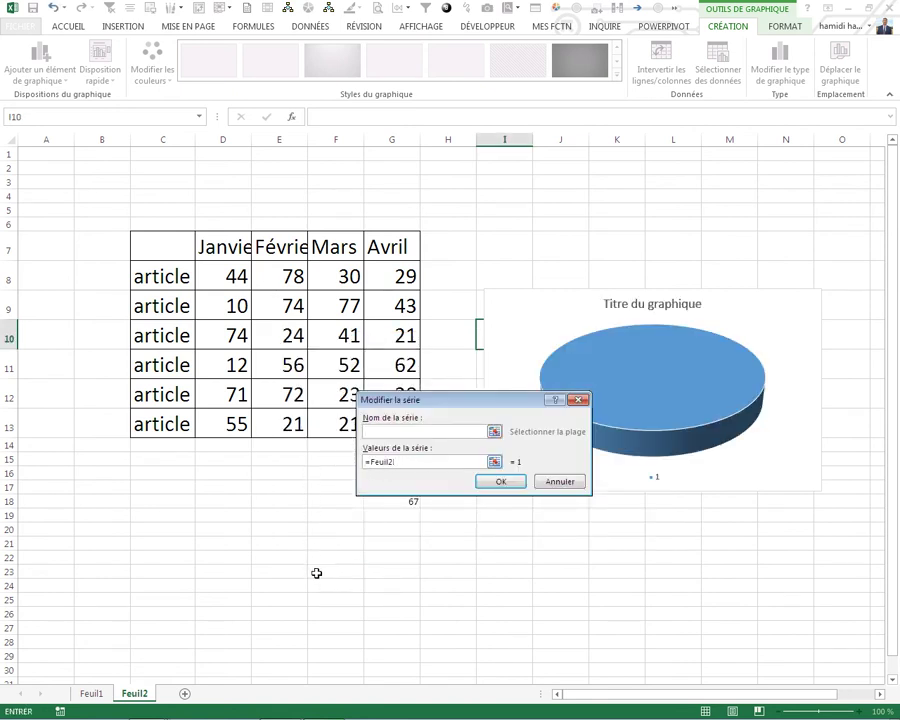
key(F3)
click(402, 396)
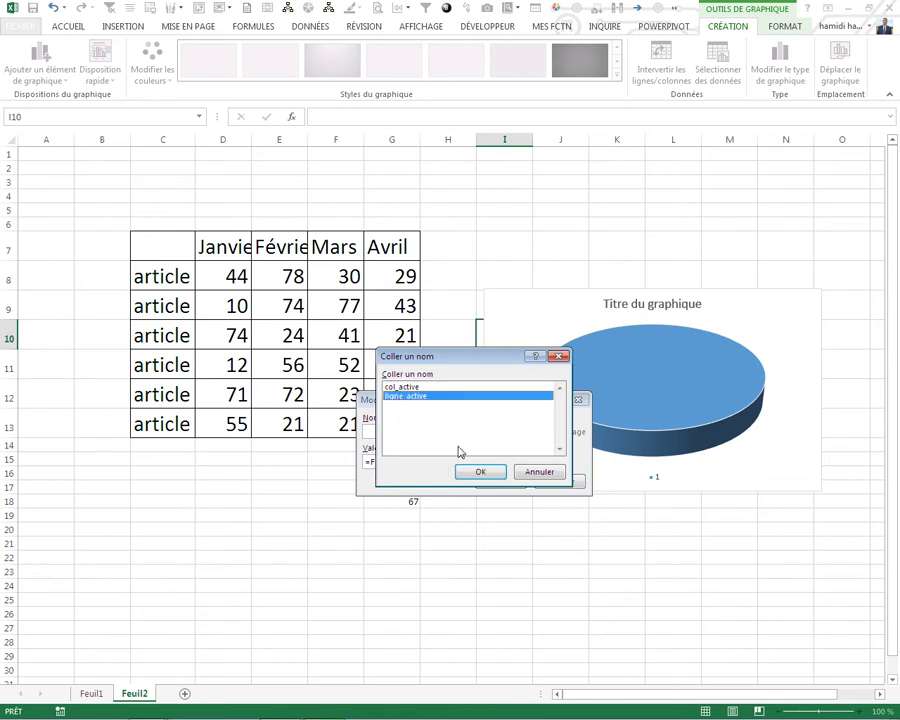
click(470, 473)
click(484, 484)
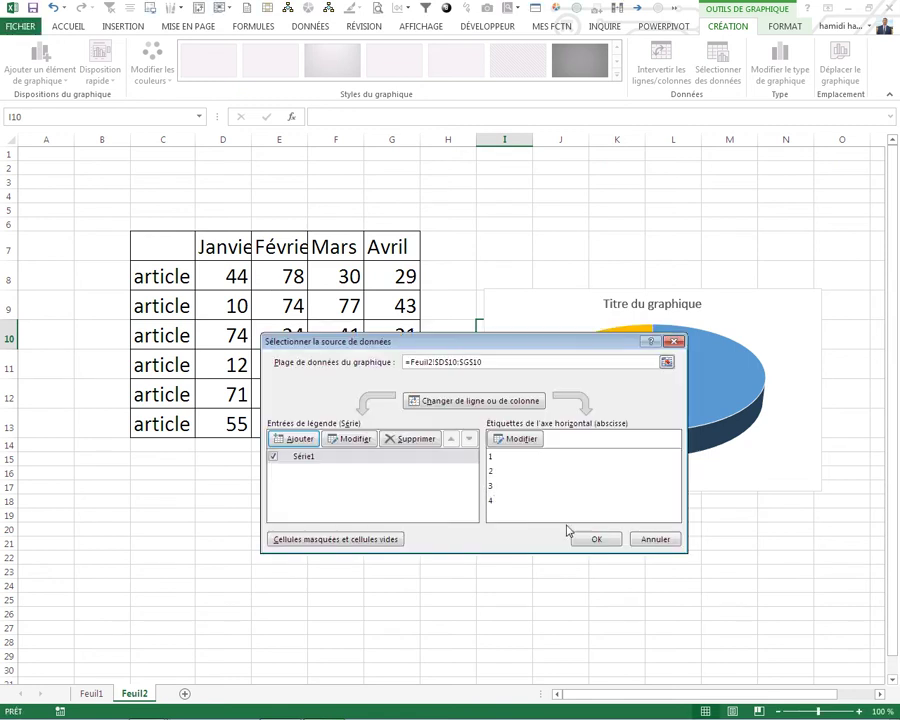
click(594, 536)
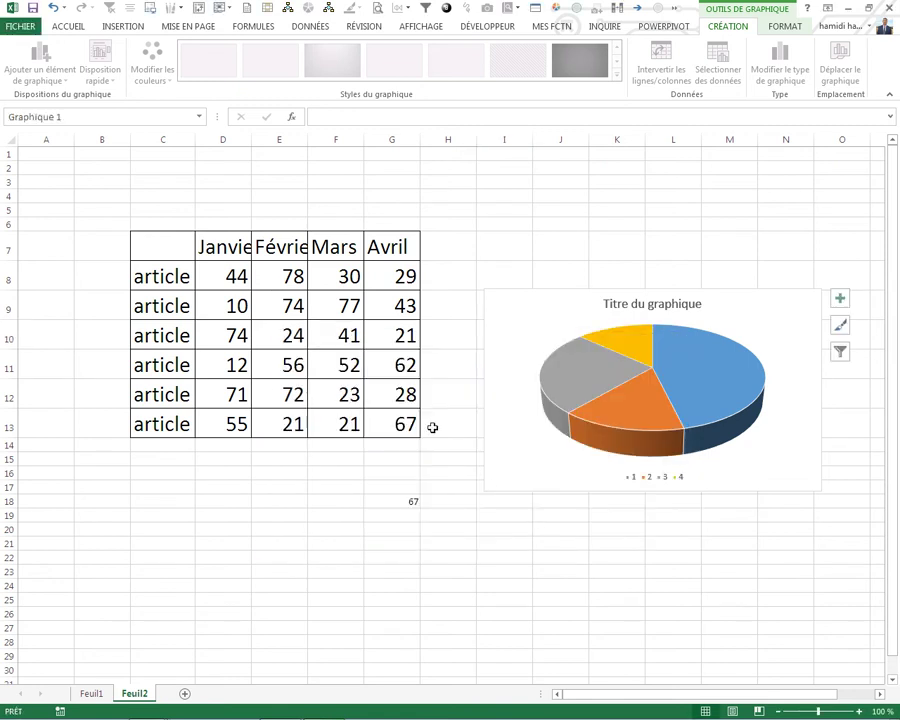
click(385, 366)
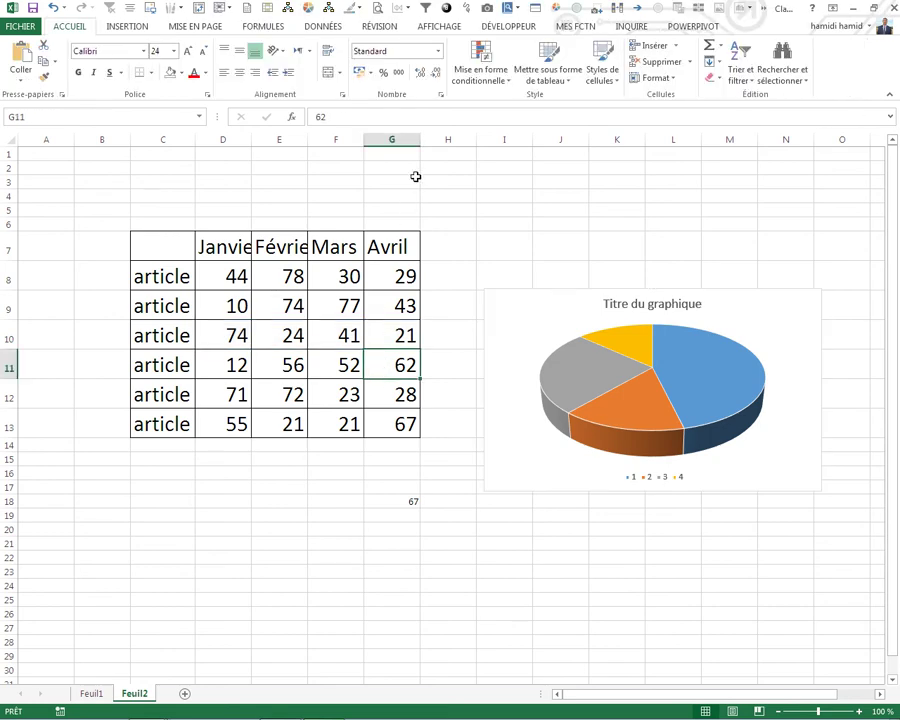
In the VBA editor, add a Feuil2 Worksheet_SelectionChange procedure that runs Calculate
click(500, 27)
click(17, 64)
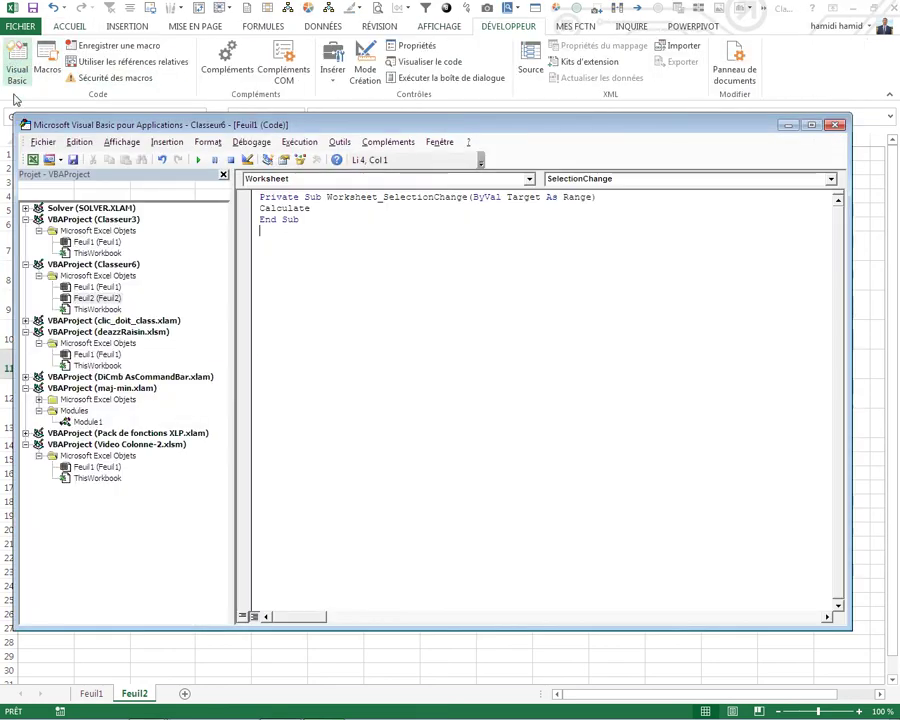
double_click(97, 298)
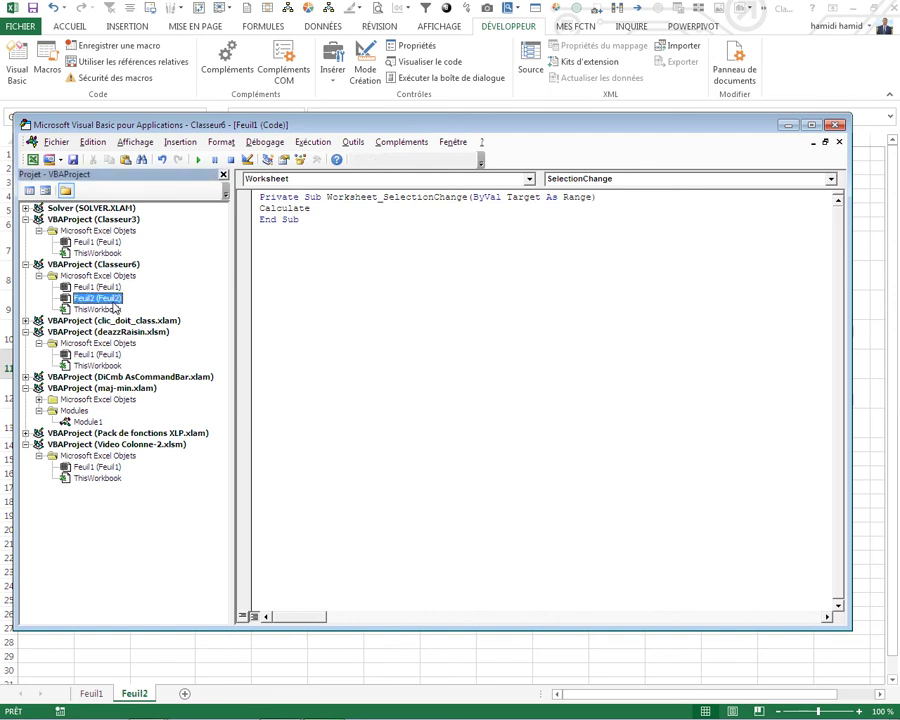
click(529, 179)
click(287, 204)
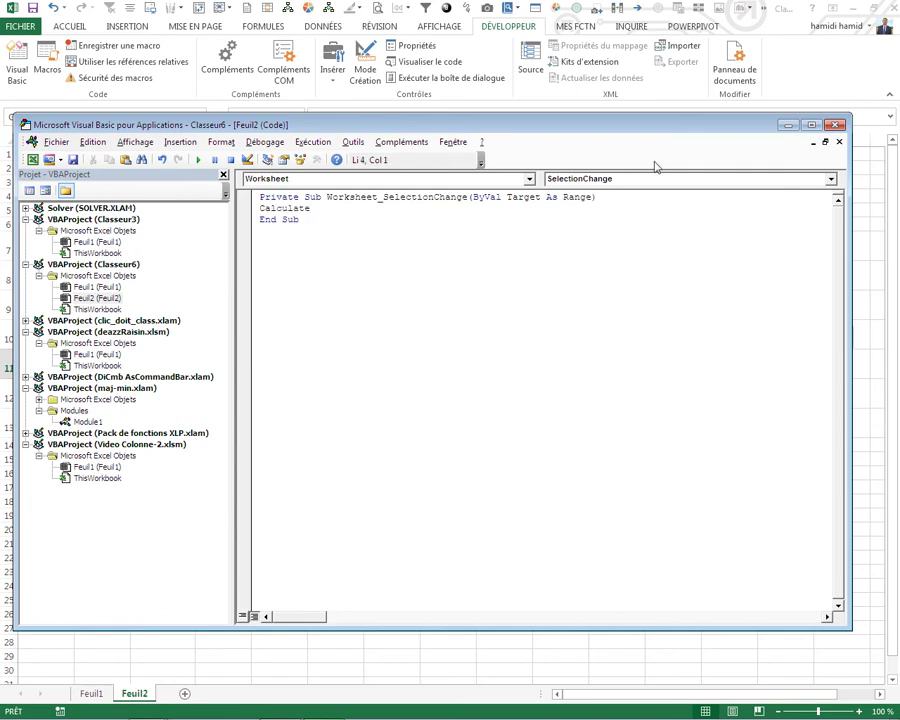
Back in Excel, test the chart on row 9 cells, then select D8:G13
click(585, 90)
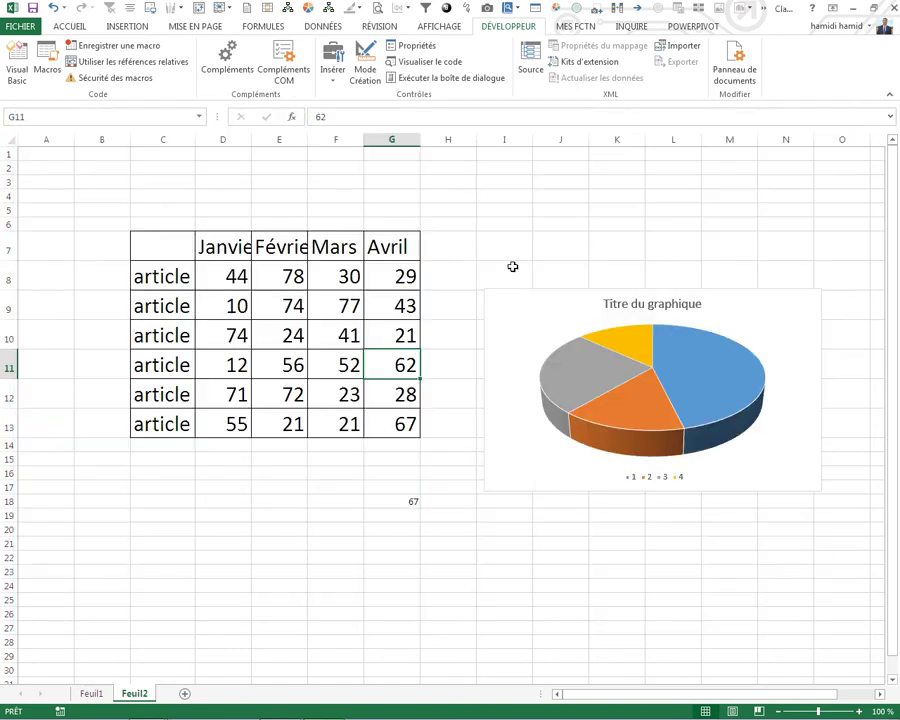
click(389, 317)
click(340, 315)
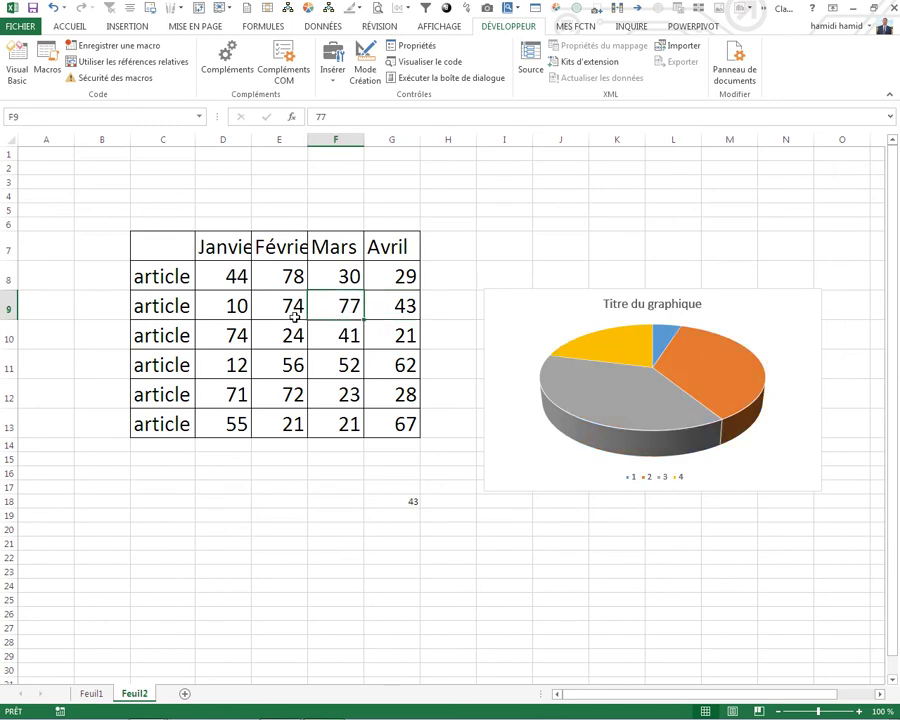
click(294, 316)
click(234, 304)
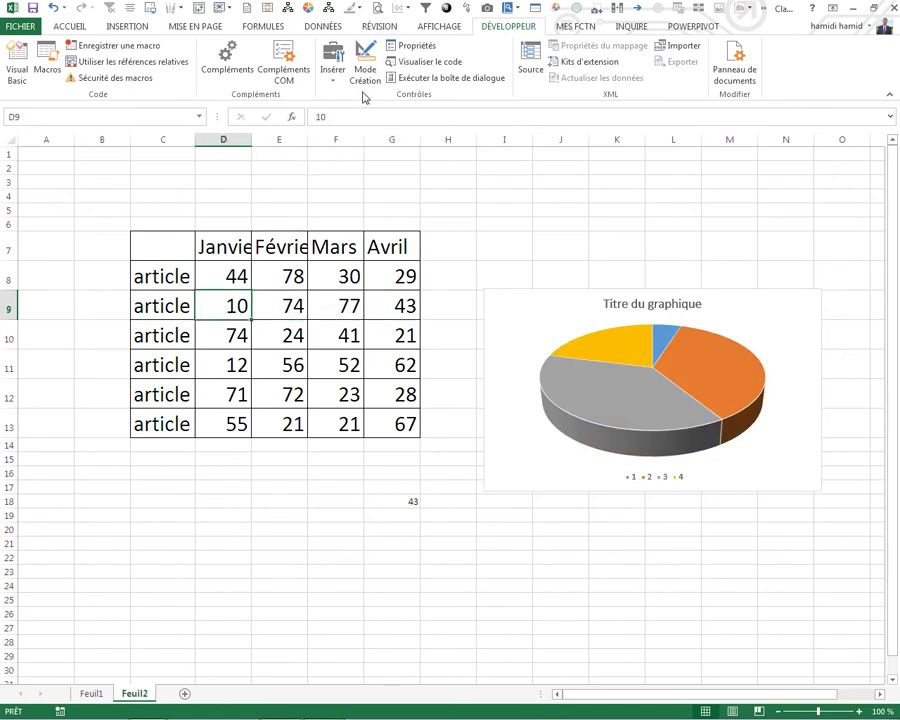
drag(232, 277, 373, 421)
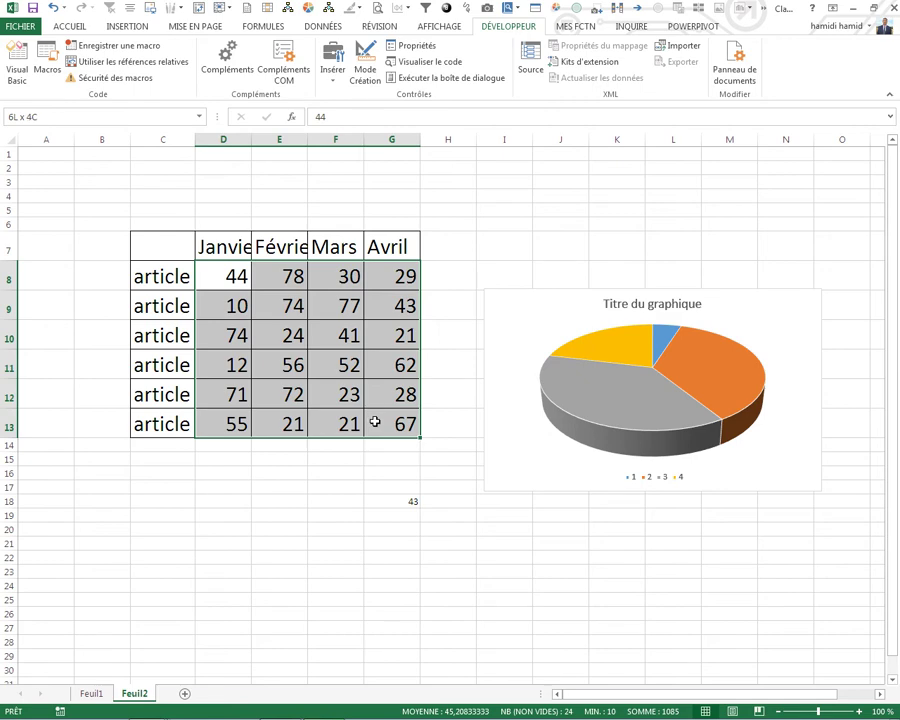
Create a formula conditional formatting rule =D8=ligne_active, pasting the name with F3
click(50, 25)
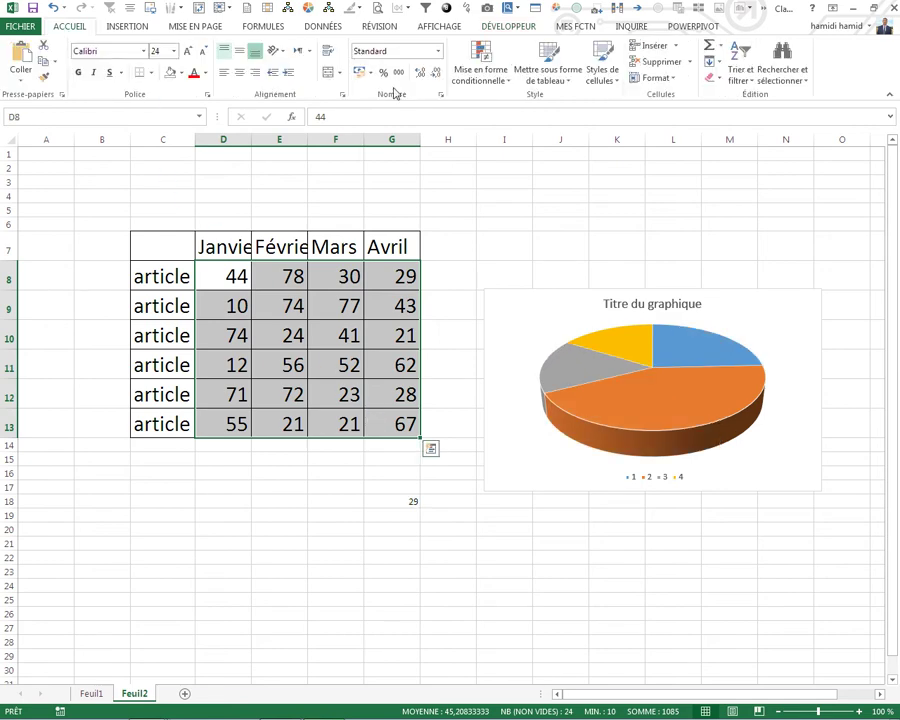
click(476, 80)
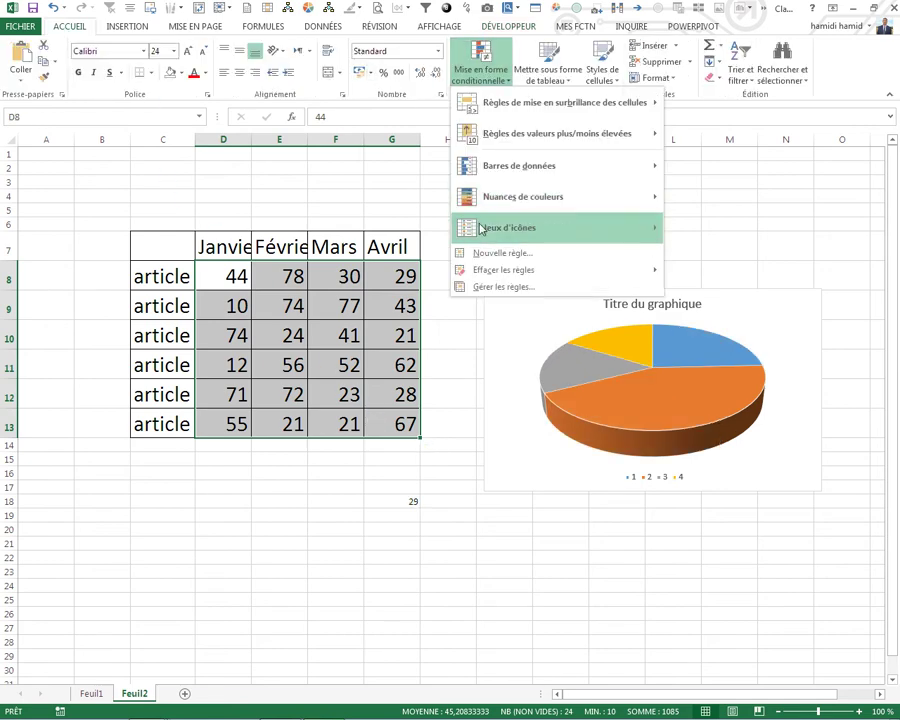
click(486, 289)
click(295, 389)
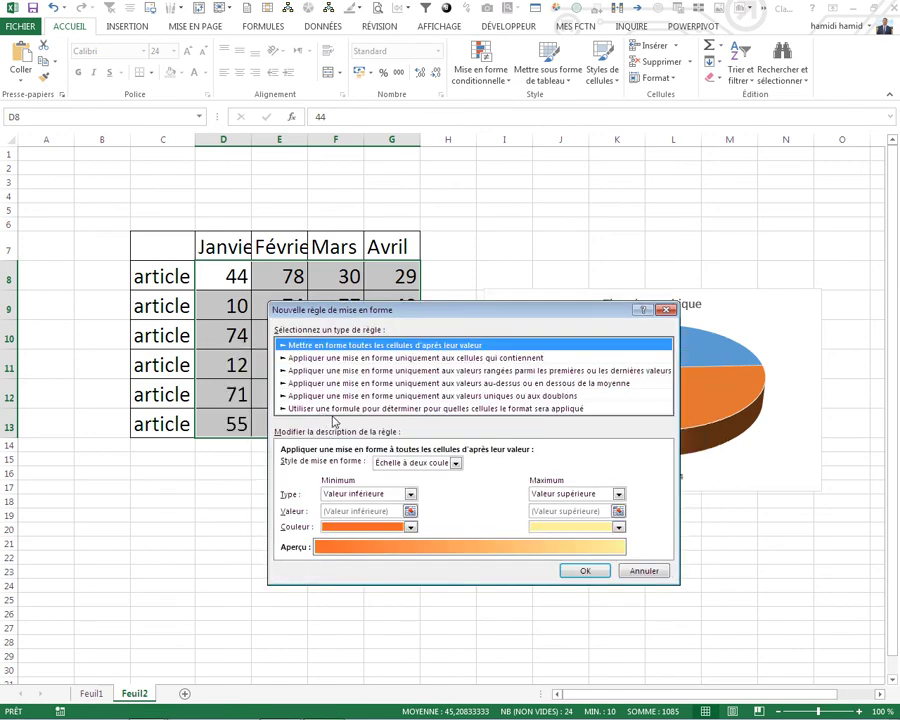
click(330, 409)
click(315, 468)
text(=d8=)
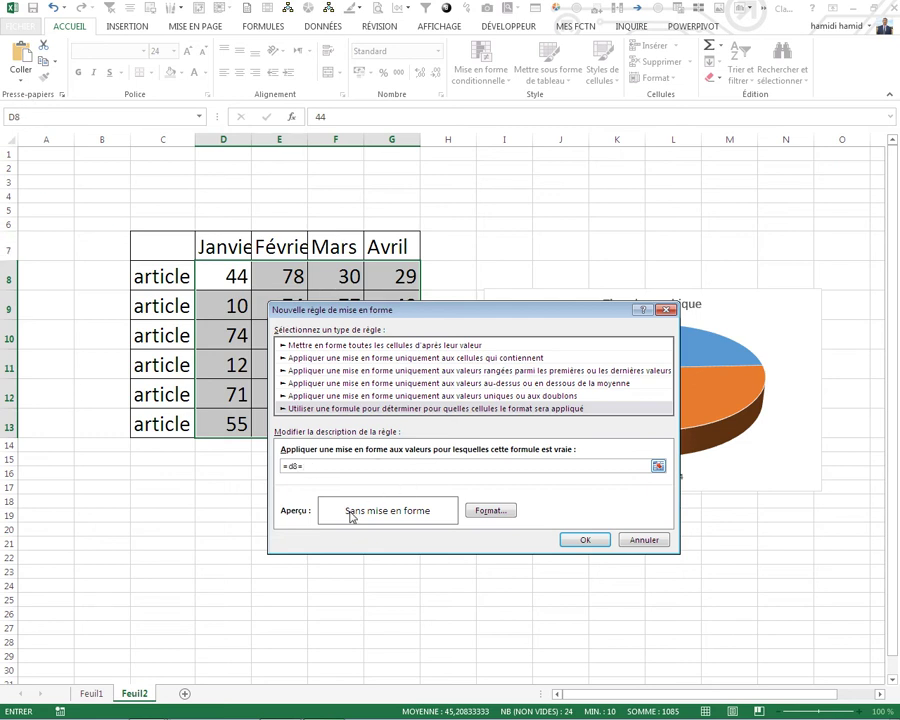
key(F3)
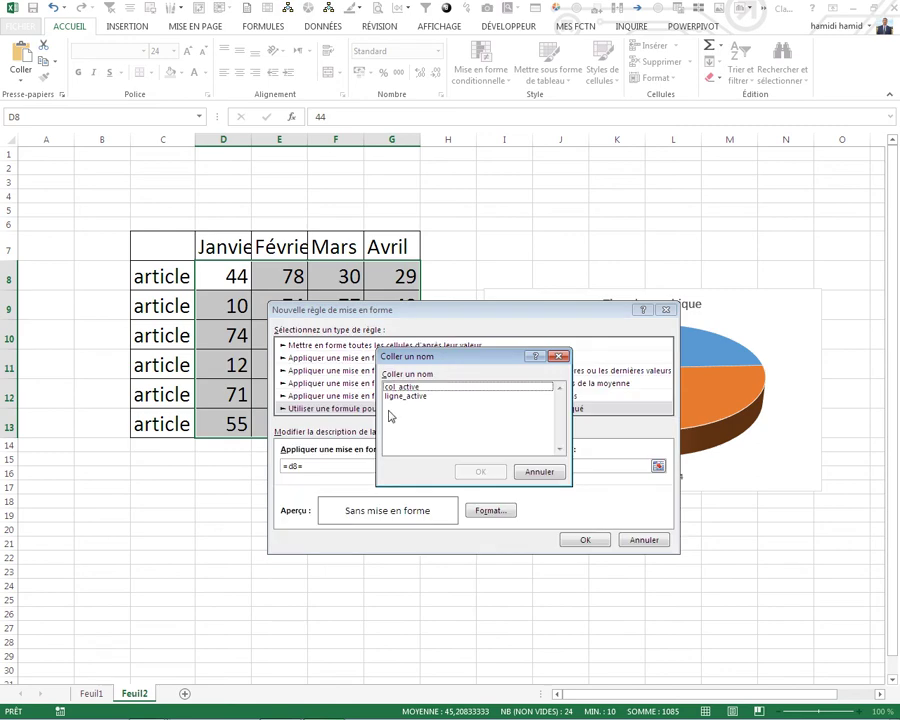
click(402, 396)
click(477, 472)
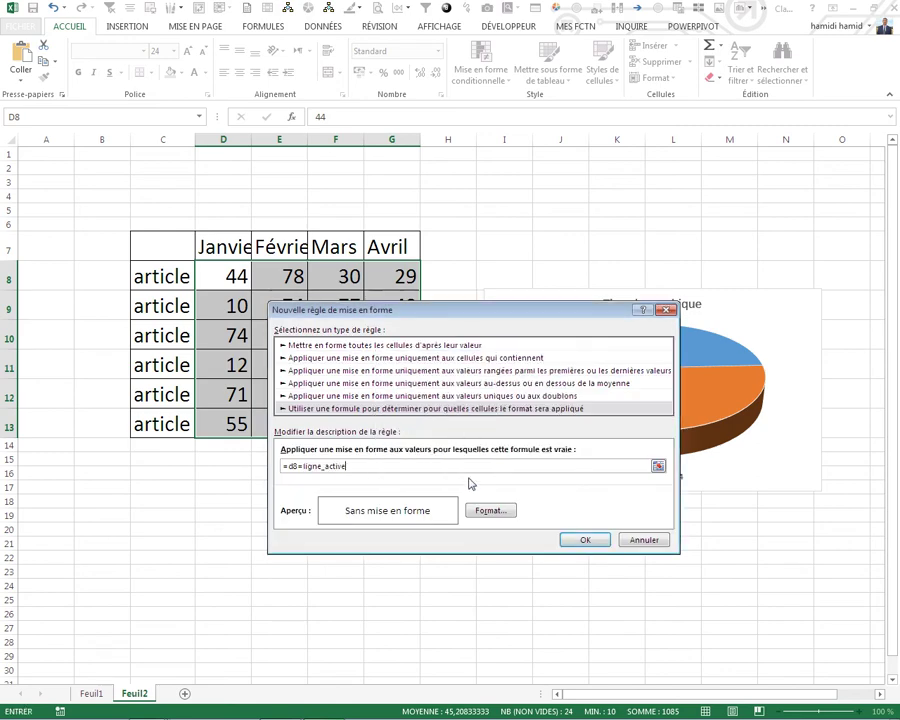
click(568, 540)
click(570, 532)
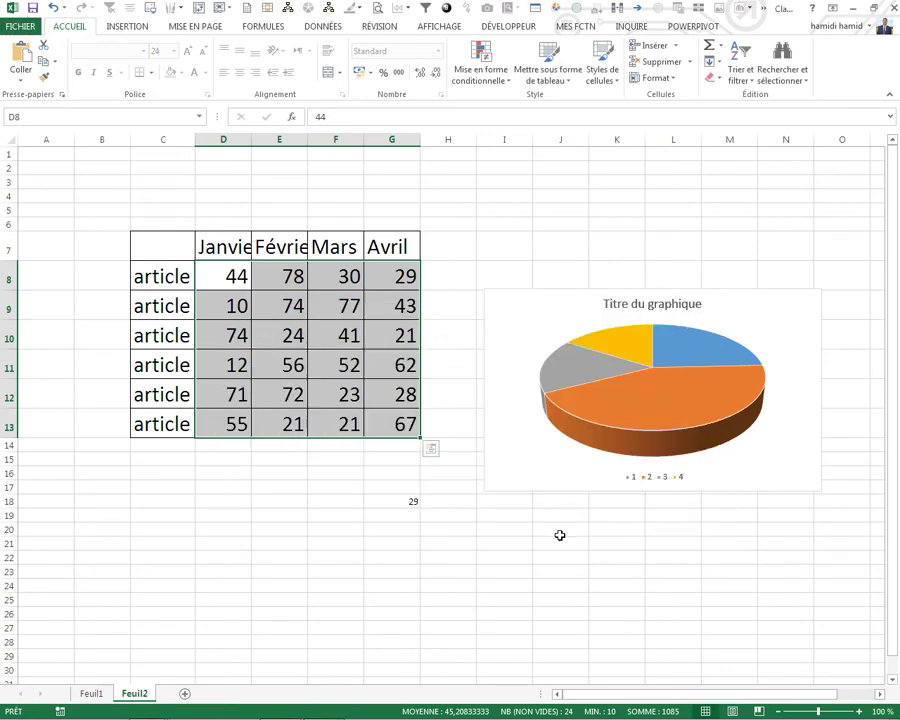
Test by selecting cells in rows 9 and 11 and checking the pie chart's series
click(402, 355)
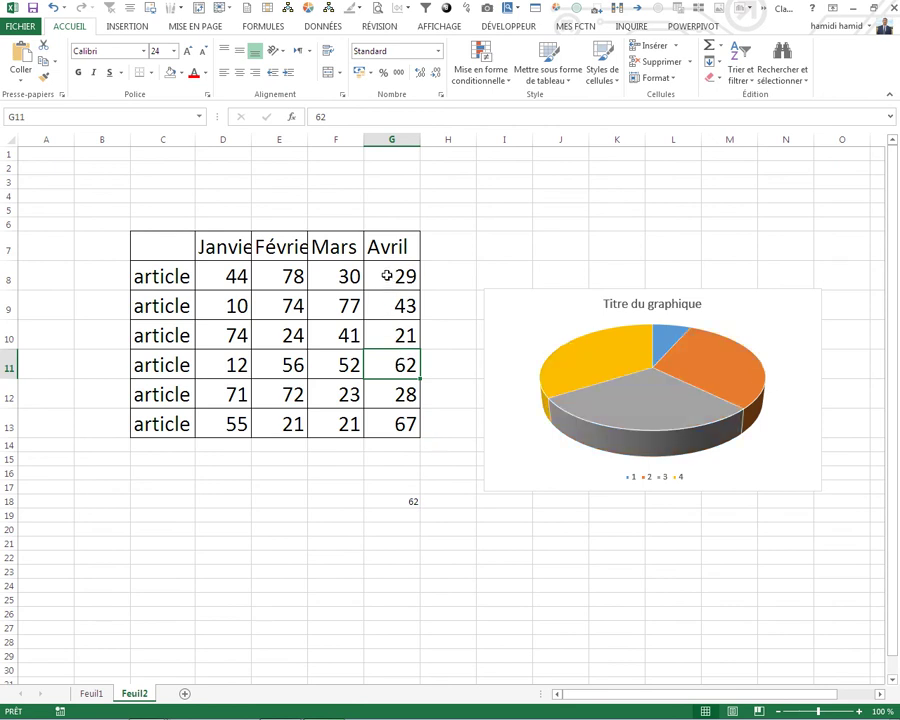
drag(386, 274, 392, 424)
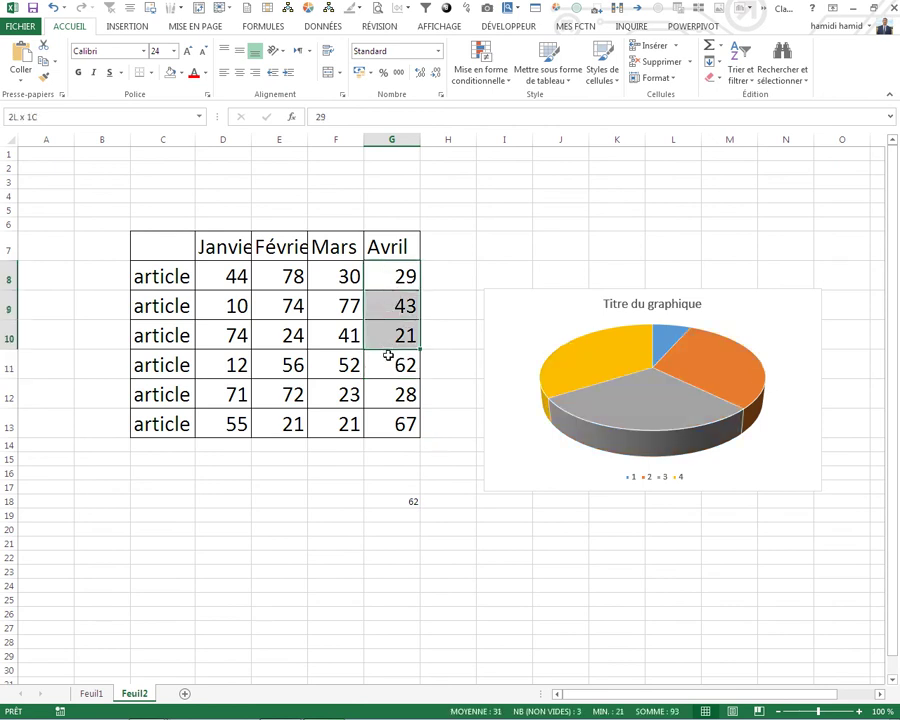
click(270, 308)
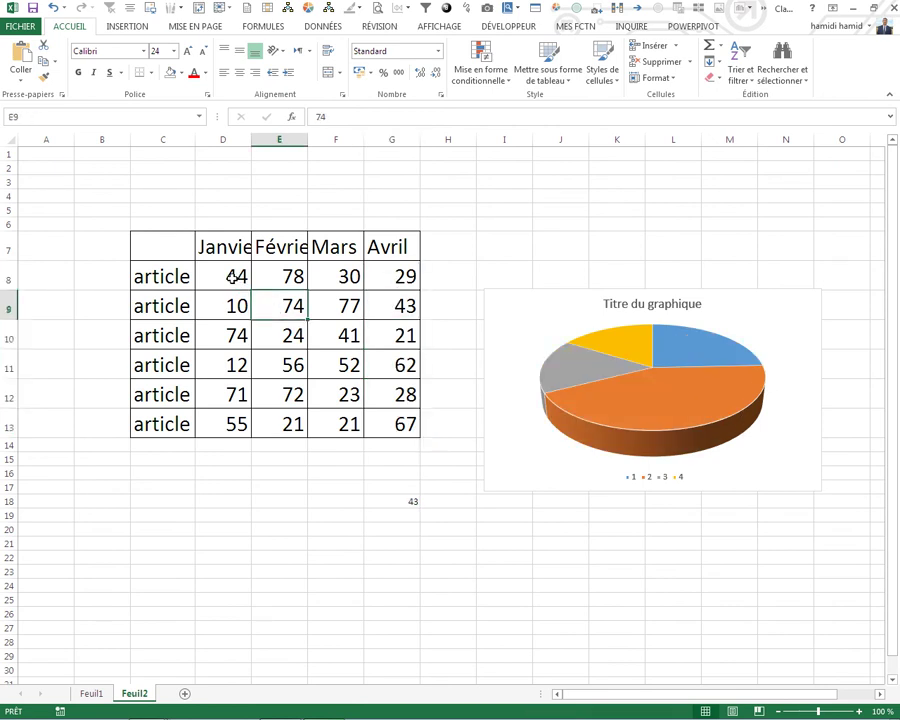
click(625, 387)
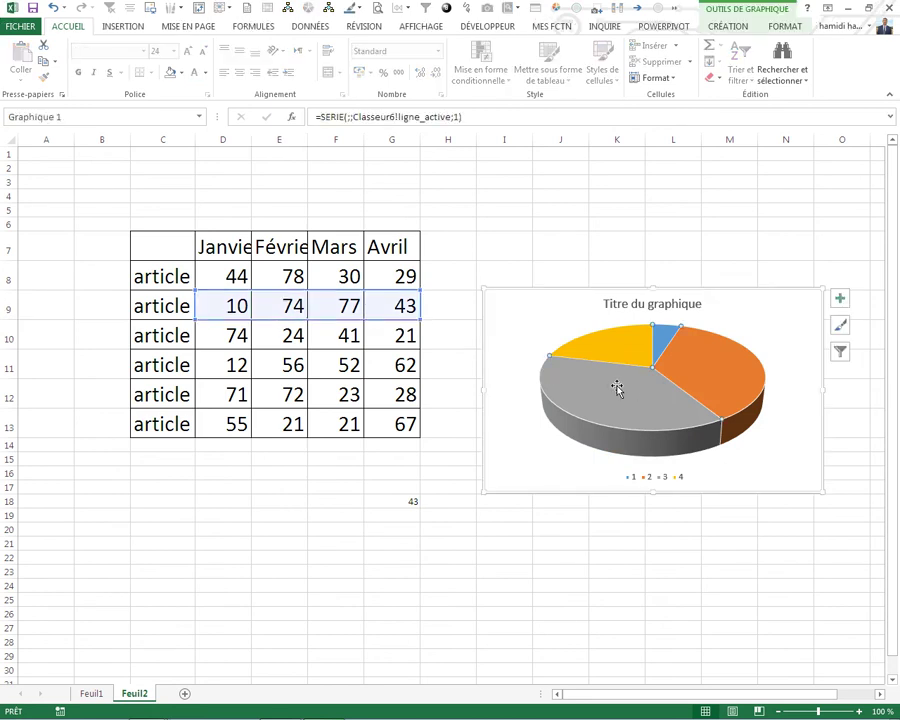
click(330, 376)
click(597, 392)
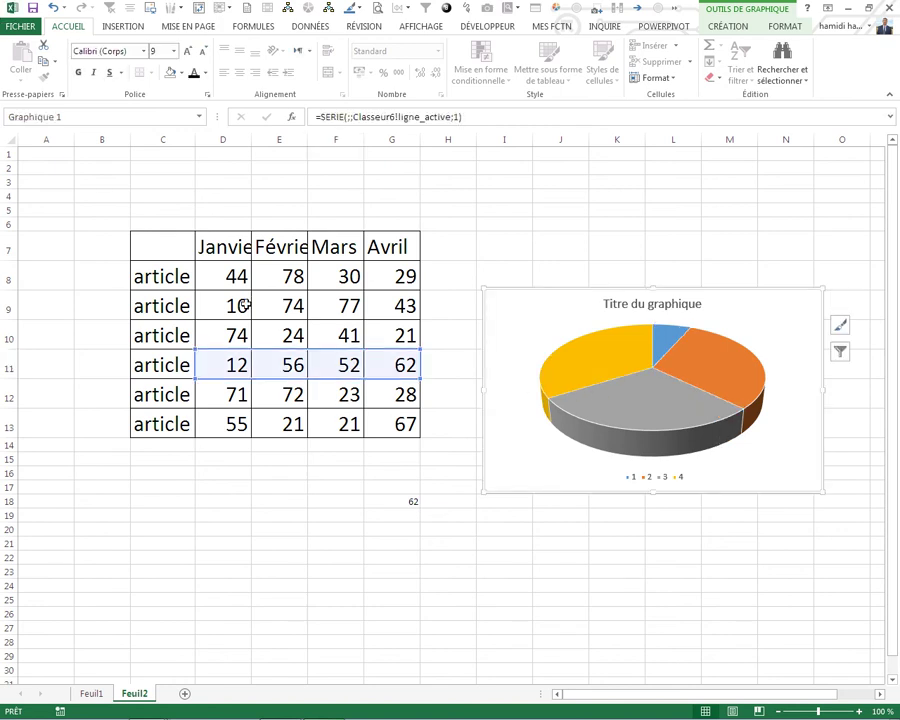
Edit the rule on D8:G13 to =$D8=ligne_active and test it on F11
drag(233, 281, 367, 421)
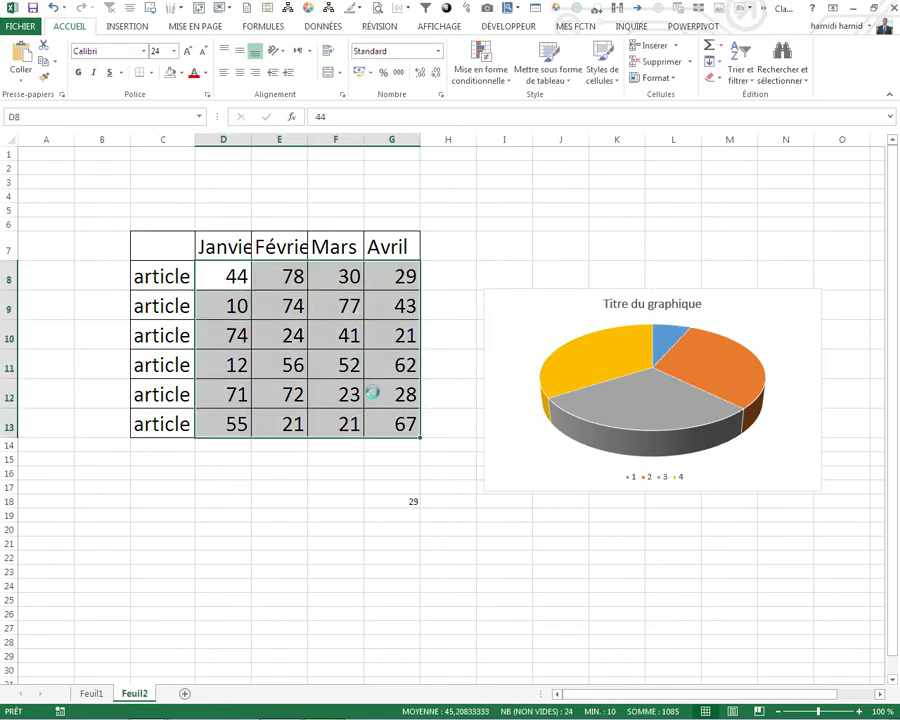
click(481, 70)
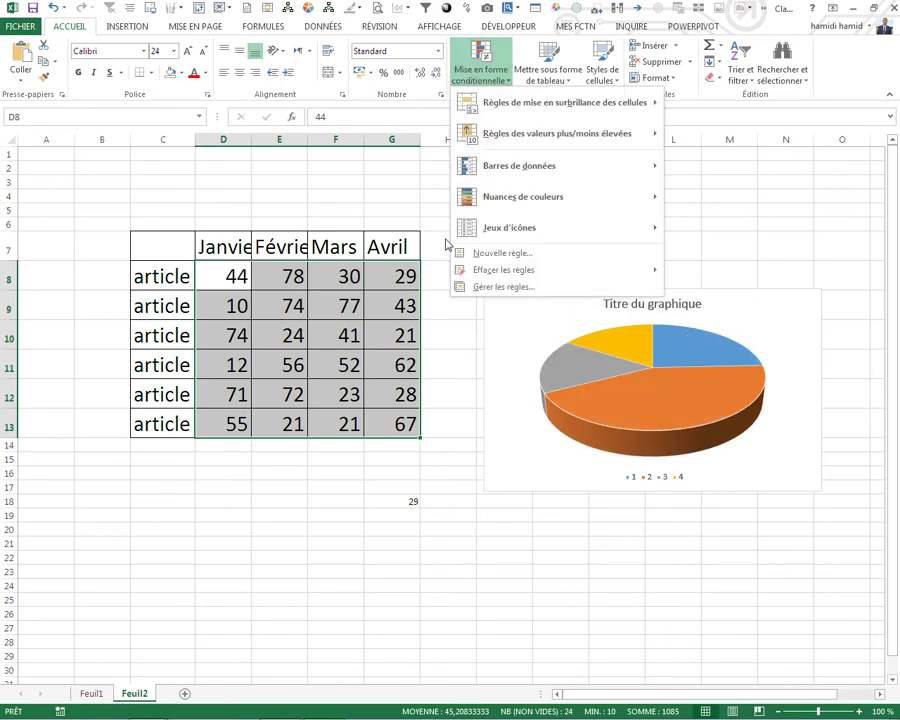
click(482, 287)
click(344, 429)
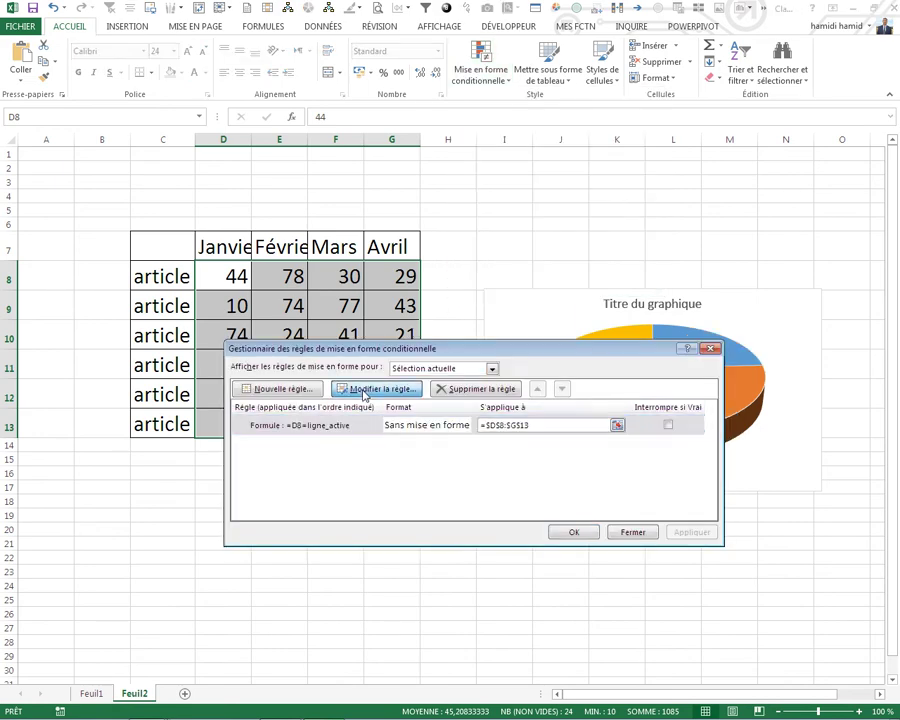
click(378, 389)
click(297, 484)
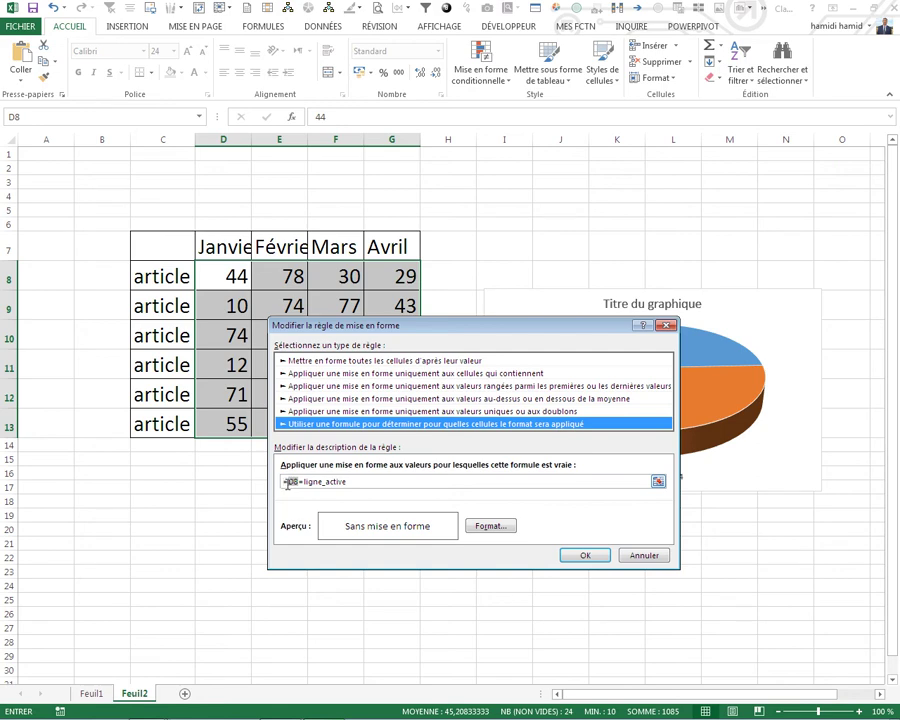
key(F4)
click(305, 482)
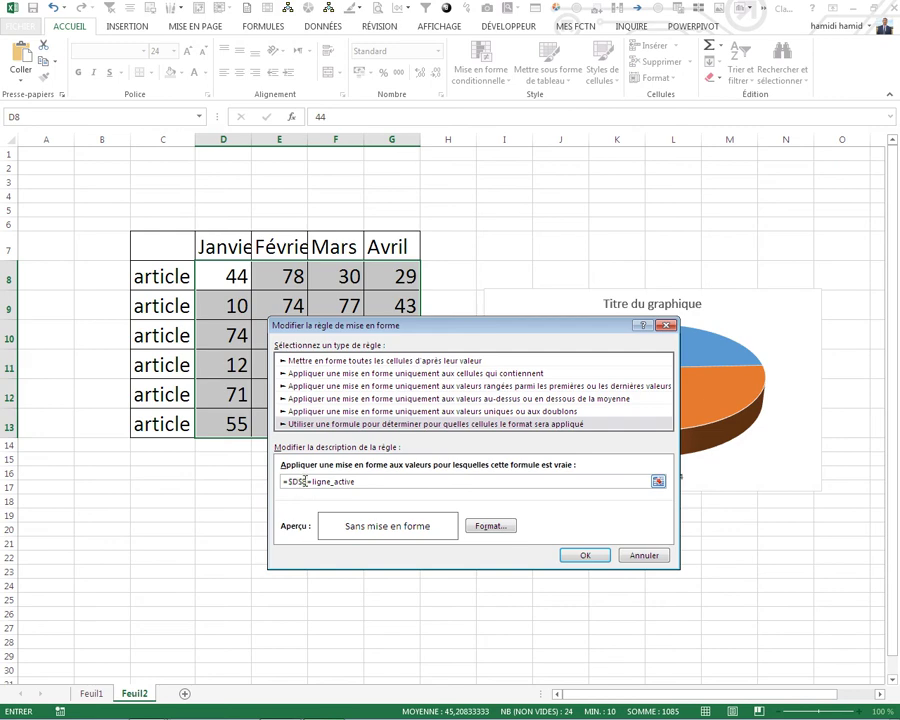
click(578, 556)
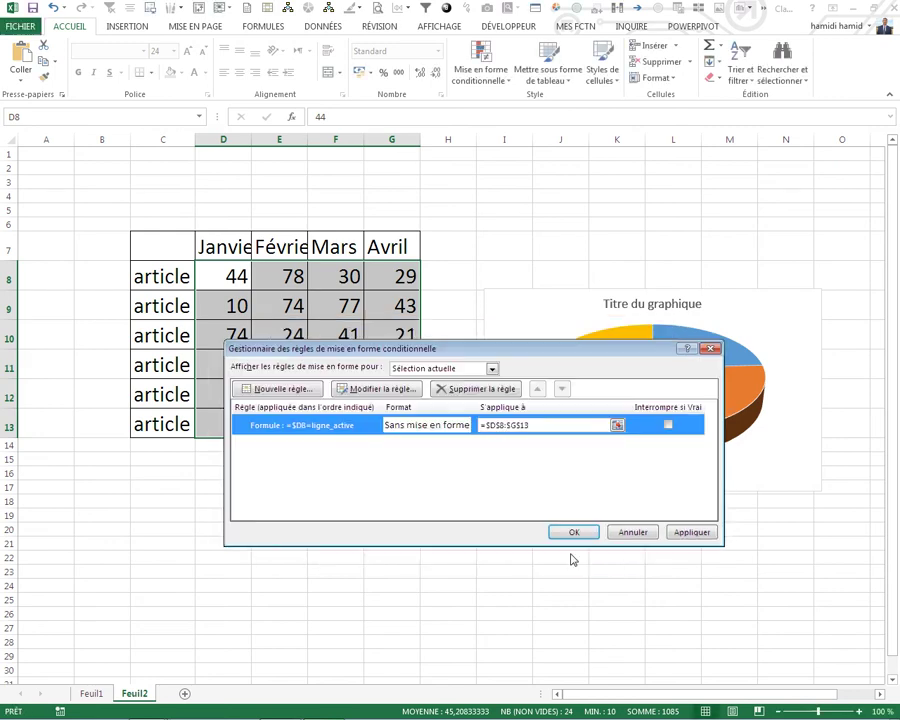
click(572, 532)
click(338, 362)
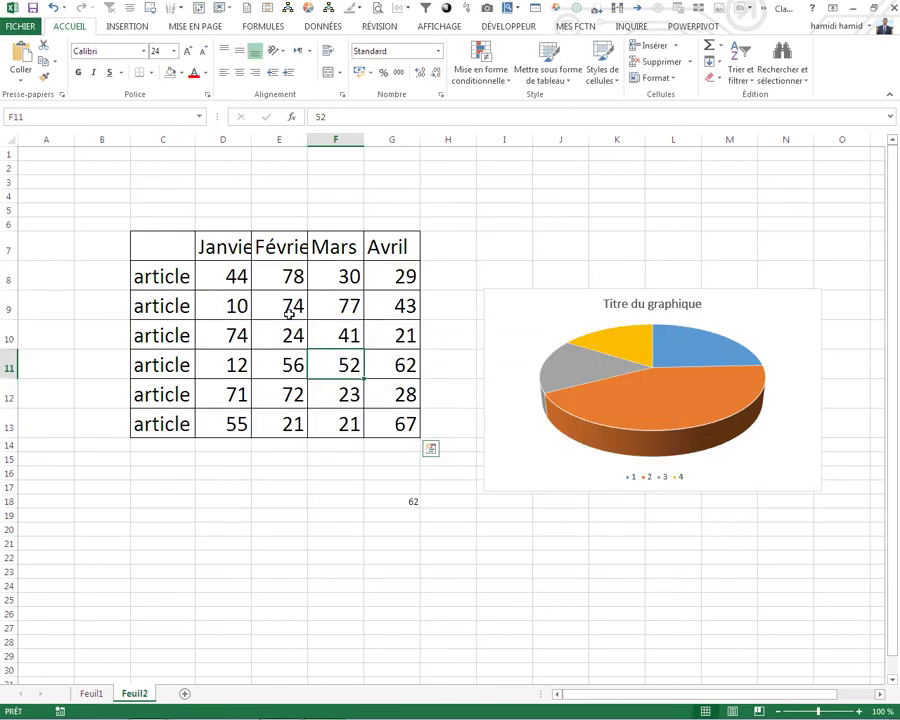
drag(242, 268, 384, 418)
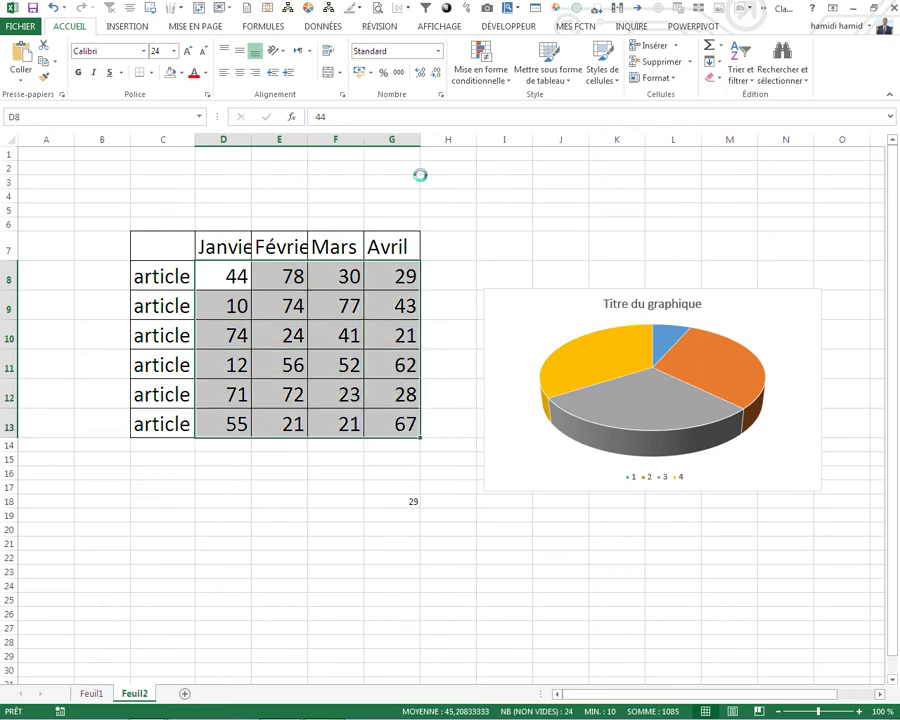
Re-anchor the rule formula's reference to $D8 so column D is locked
click(478, 85)
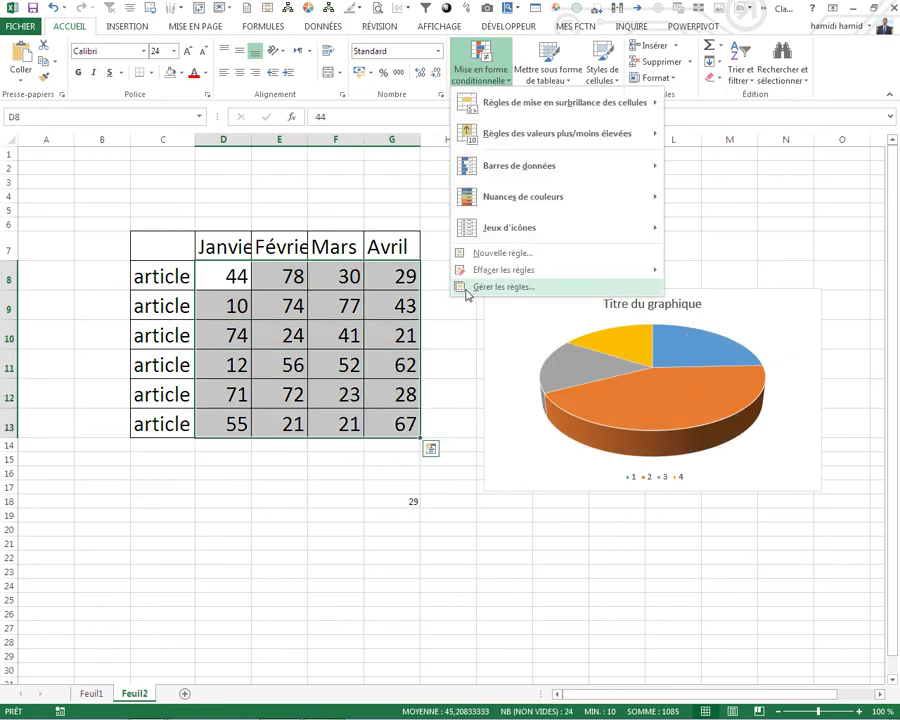
click(466, 289)
click(330, 426)
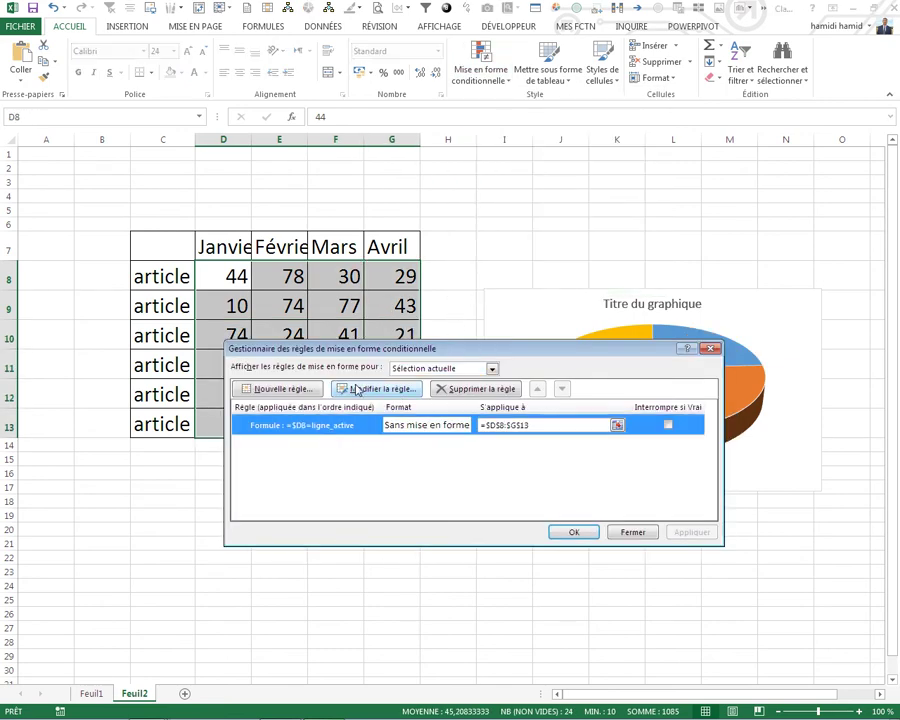
click(360, 389)
double_click(303, 484)
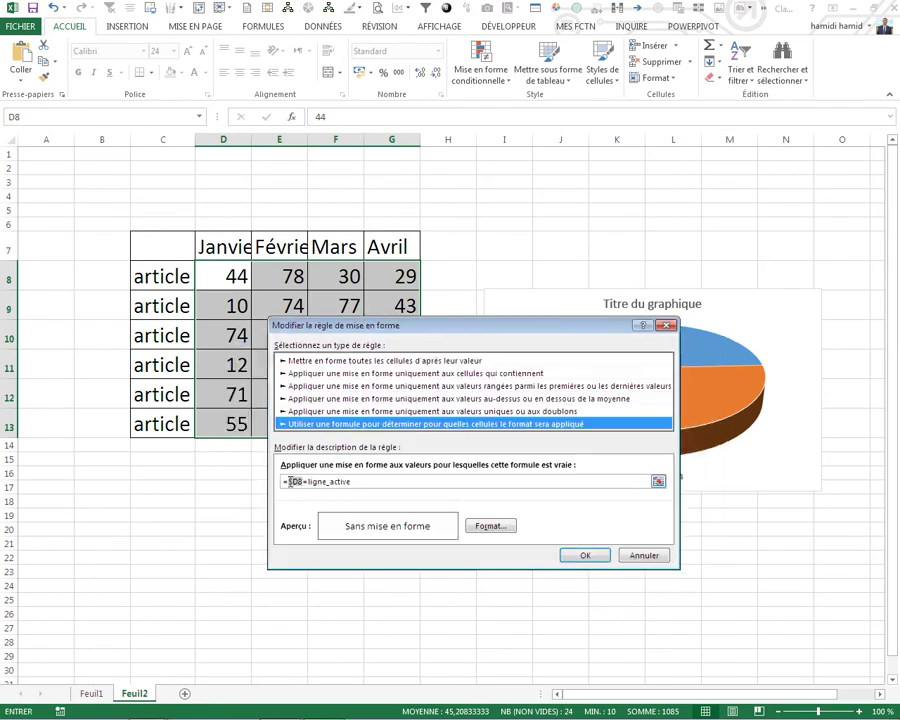
key(F4)
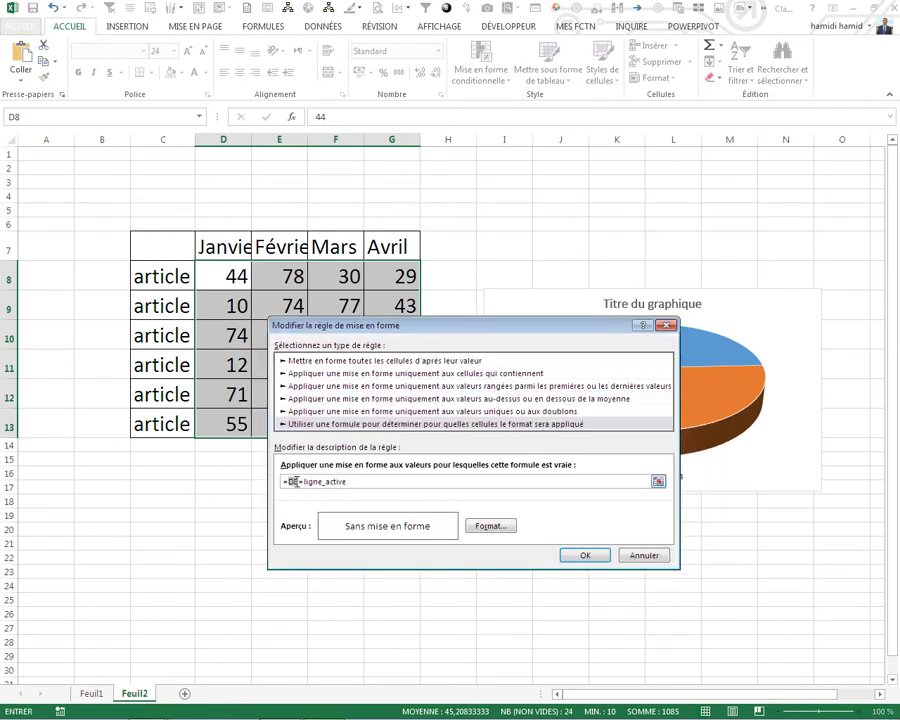
key(F4)
key(F4)
key(F4)
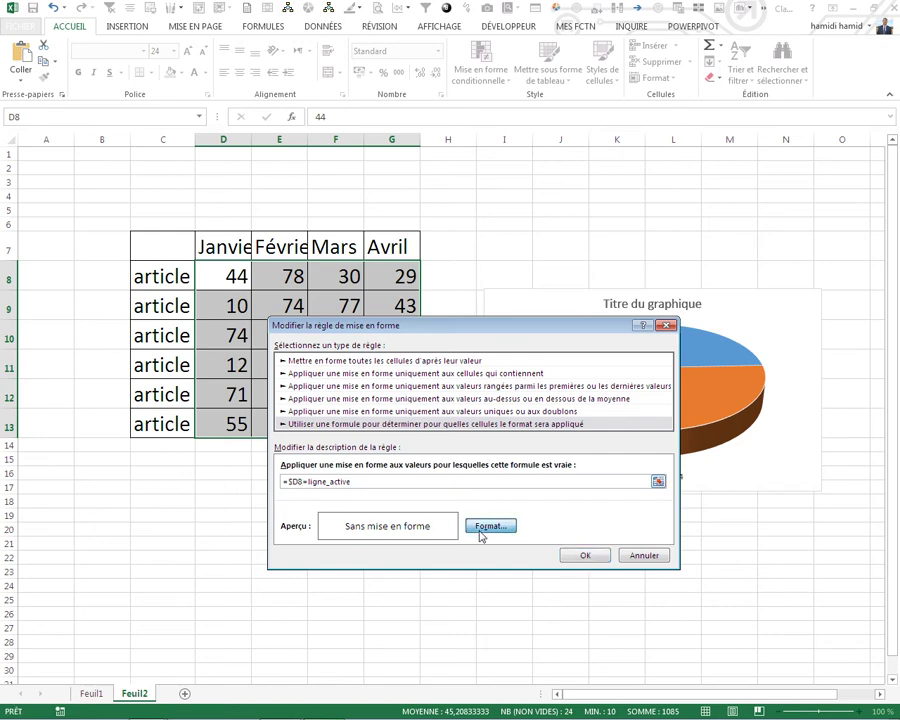
Give the ligne_active rule a light blue fill and confirm all dialogs
click(486, 529)
click(324, 412)
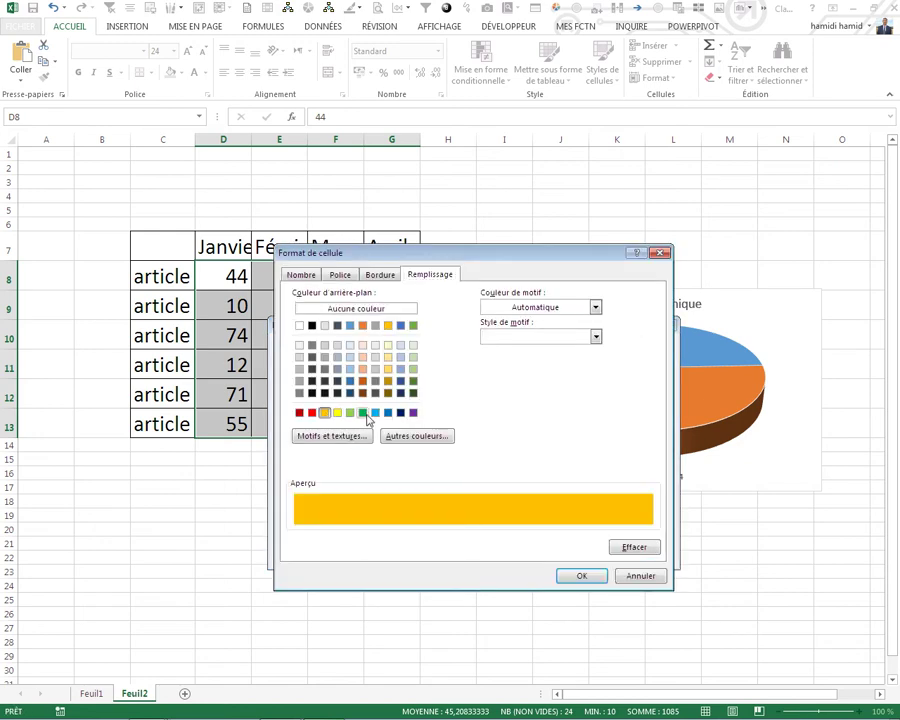
click(375, 412)
click(578, 576)
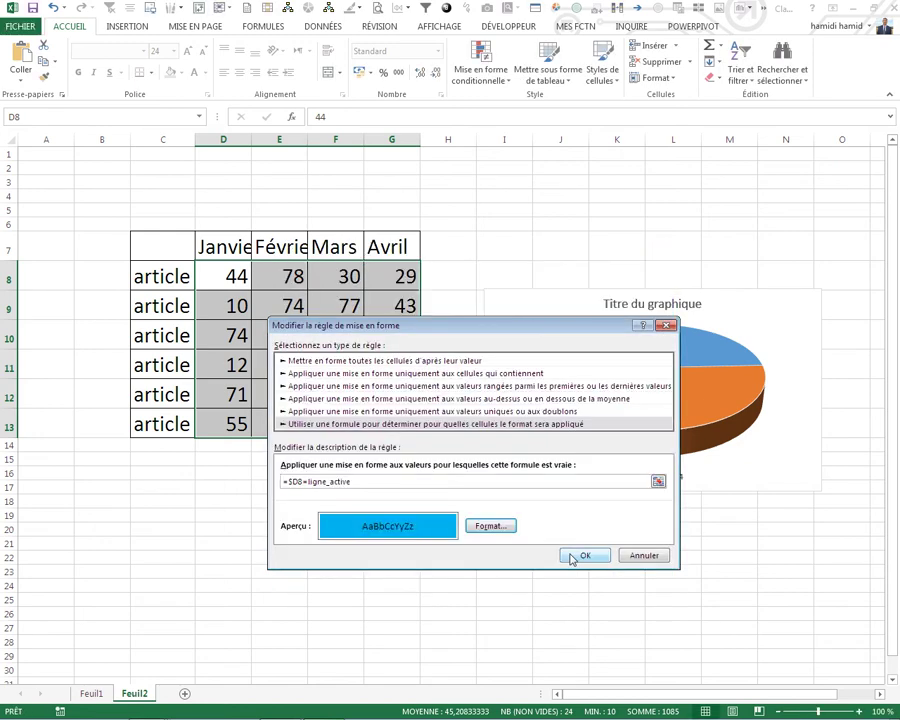
click(577, 557)
click(569, 532)
Test the blue row highlight on rows 8 to 13, then switch to Feuil1
click(348, 366)
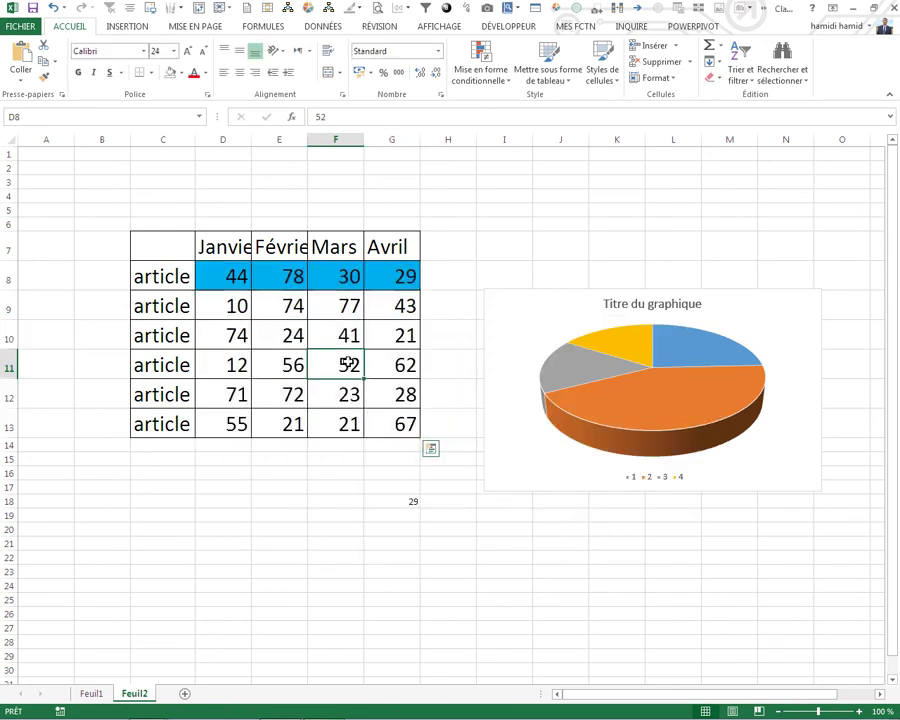
key(Down)
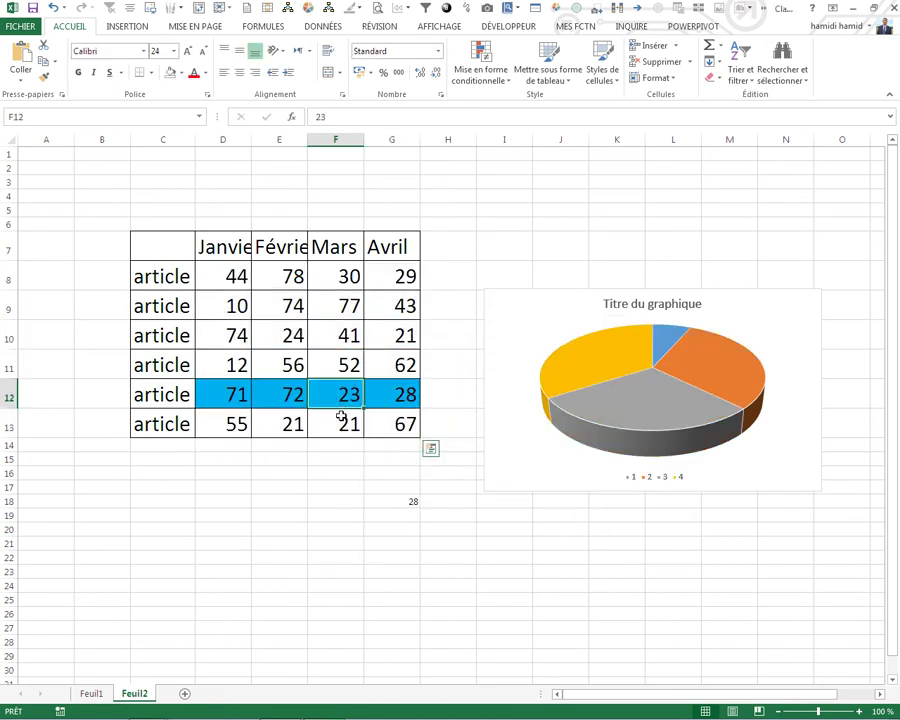
key(Down)
click(333, 288)
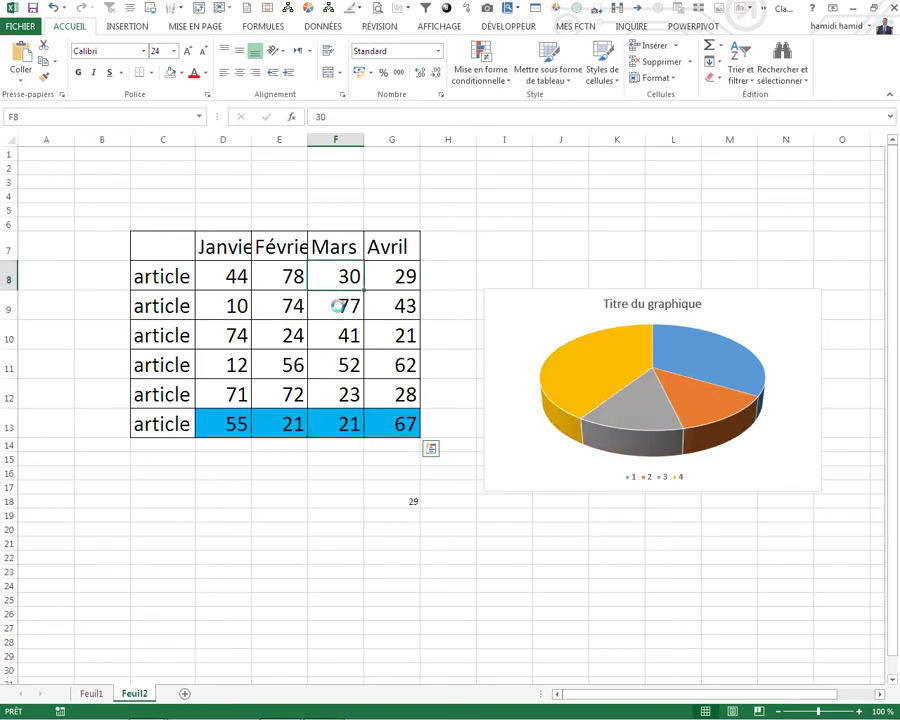
click(340, 318)
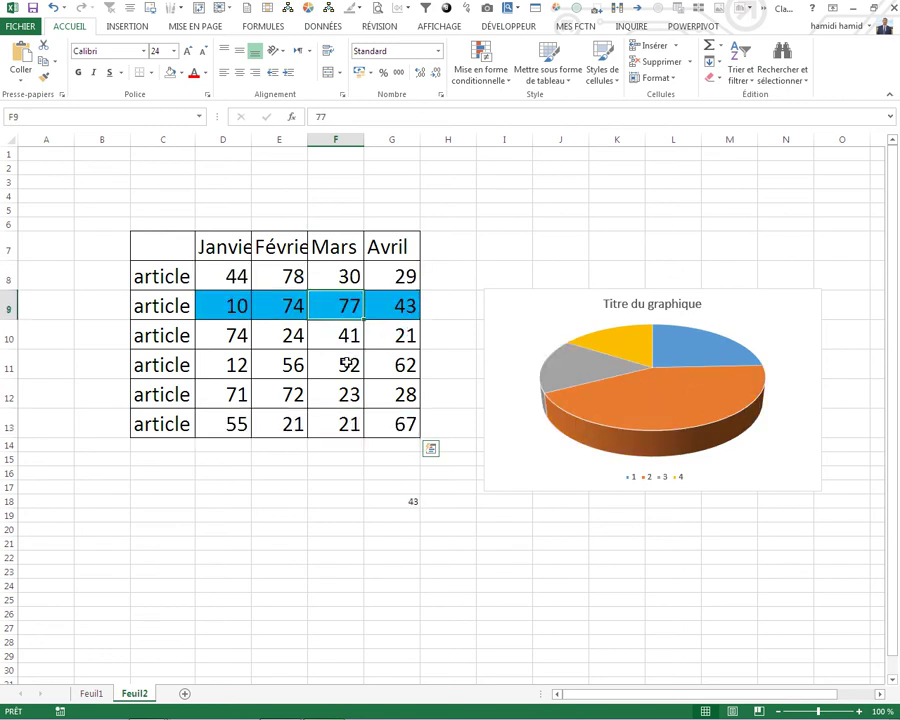
click(347, 364)
click(278, 418)
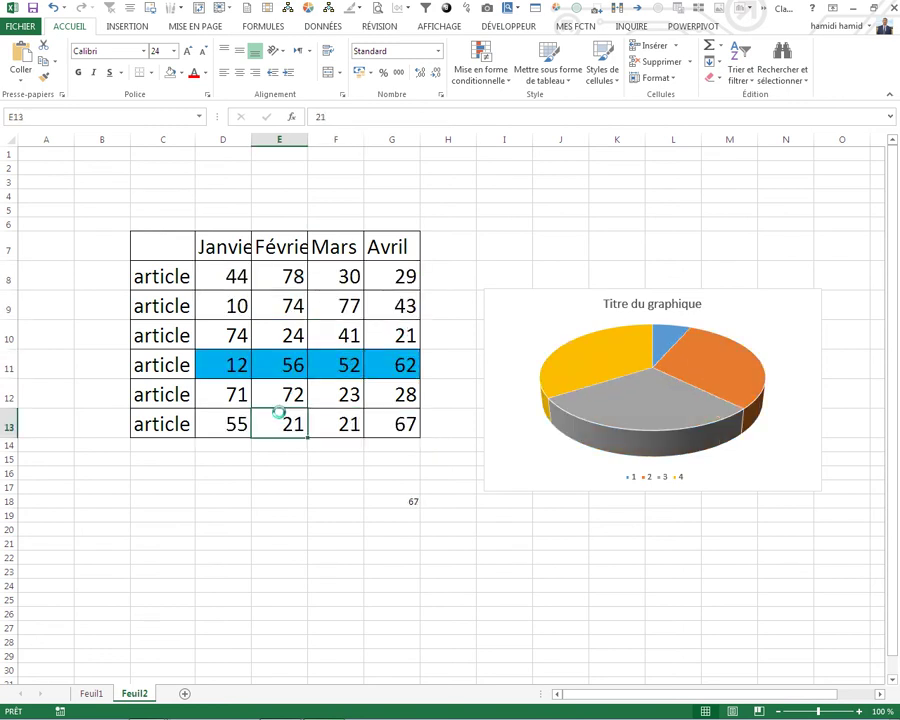
click(92, 693)
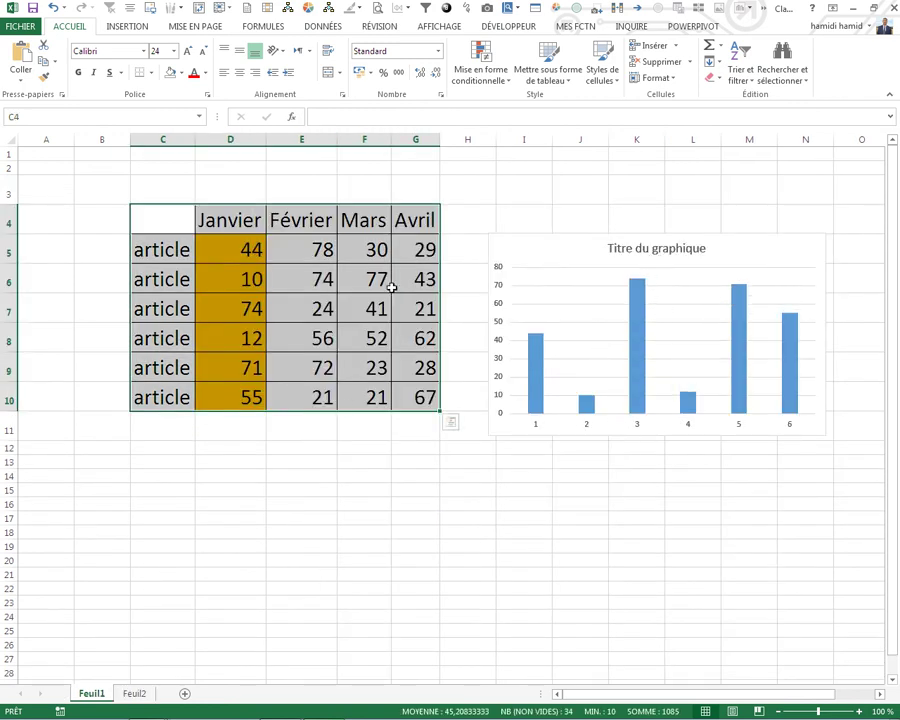
click(178, 229)
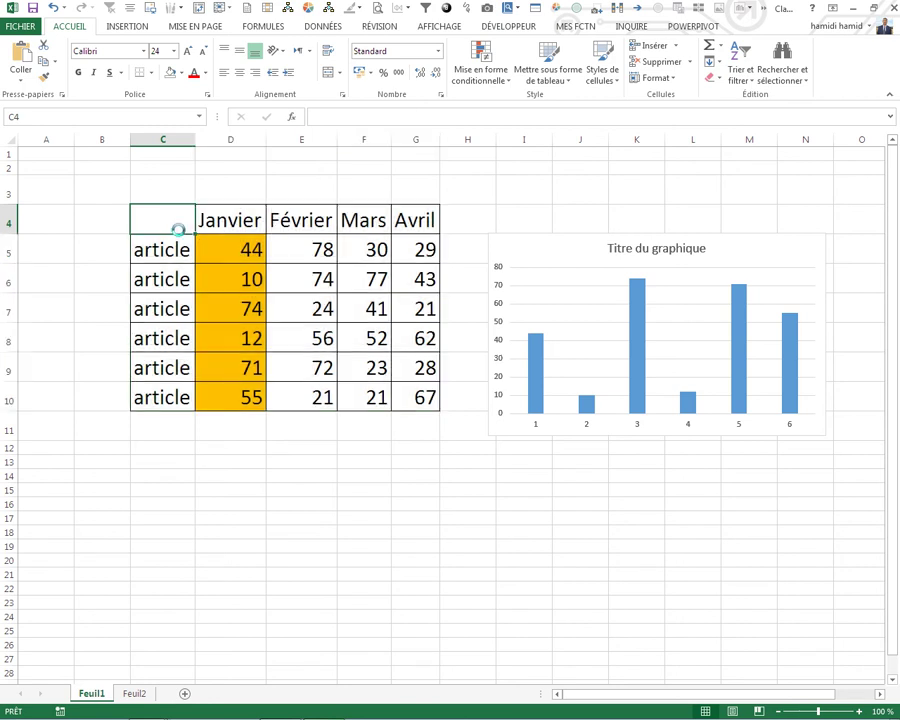
click(256, 28)
click(352, 399)
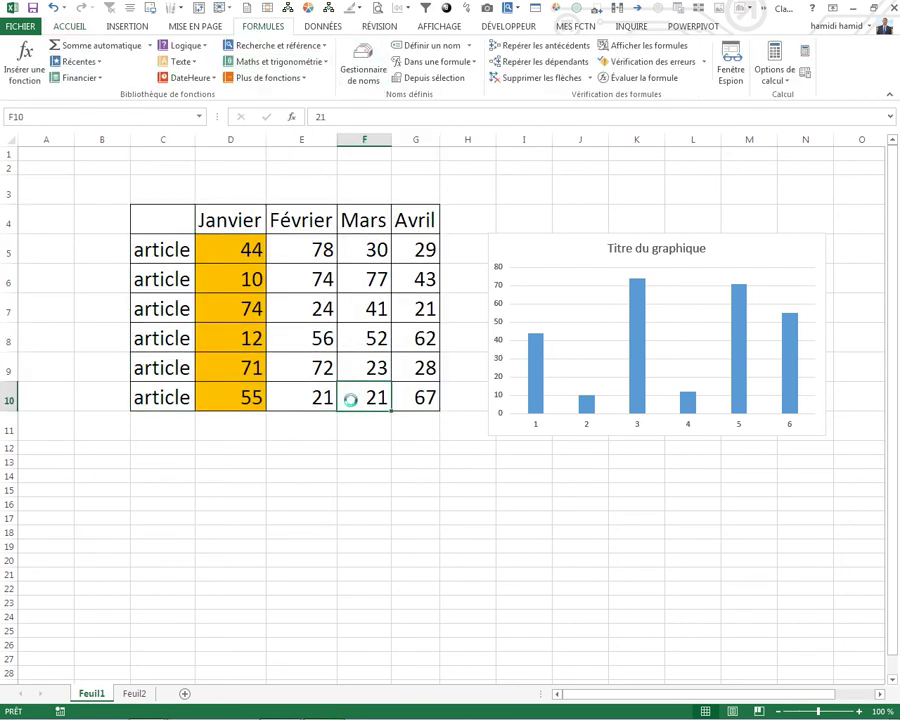
click(352, 459)
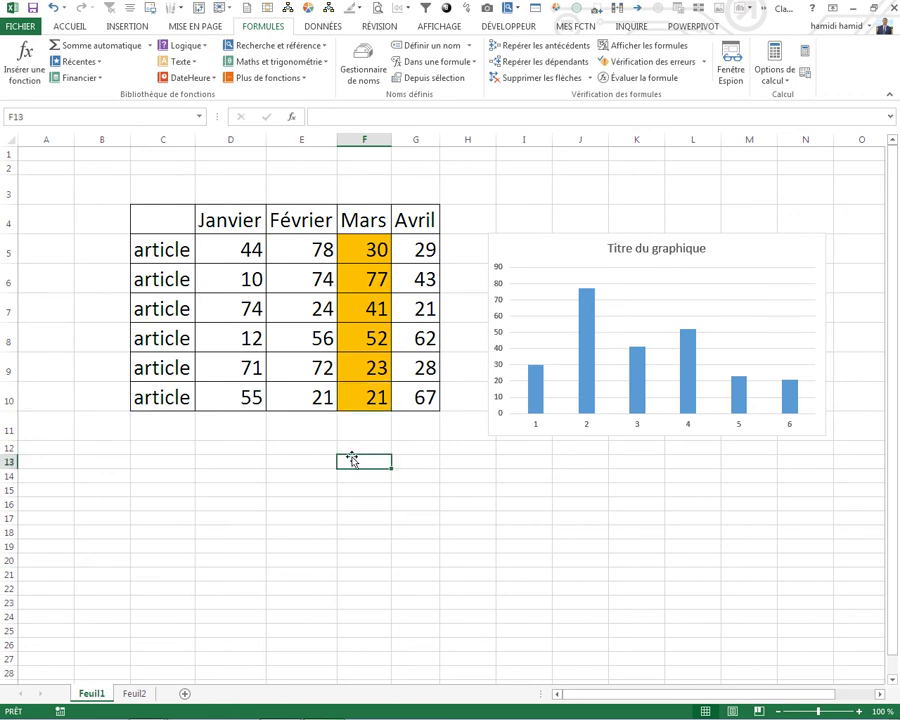
click(171, 226)
click(360, 88)
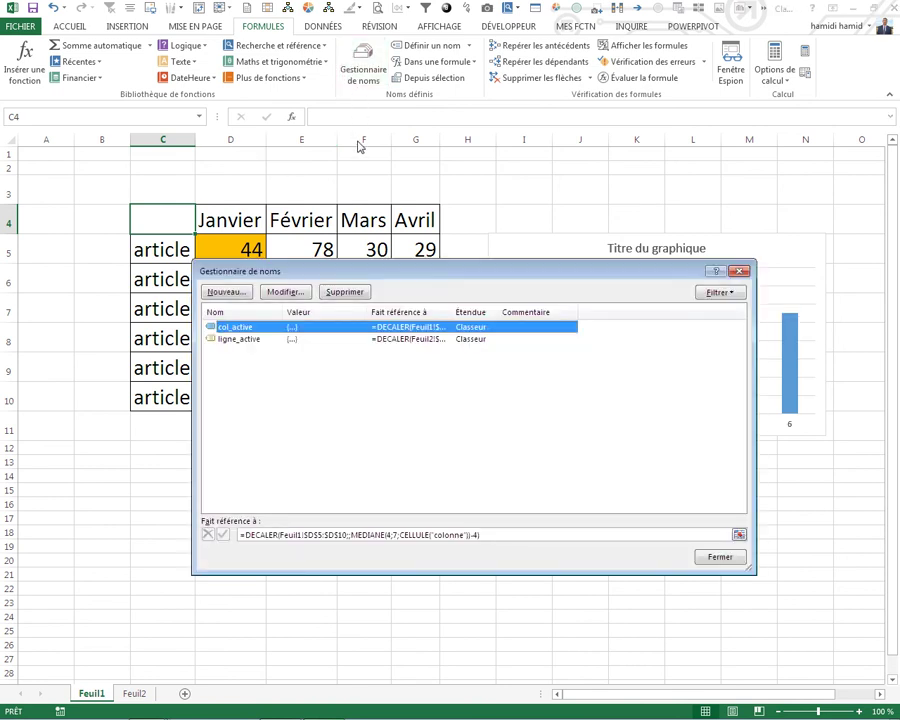
click(719, 557)
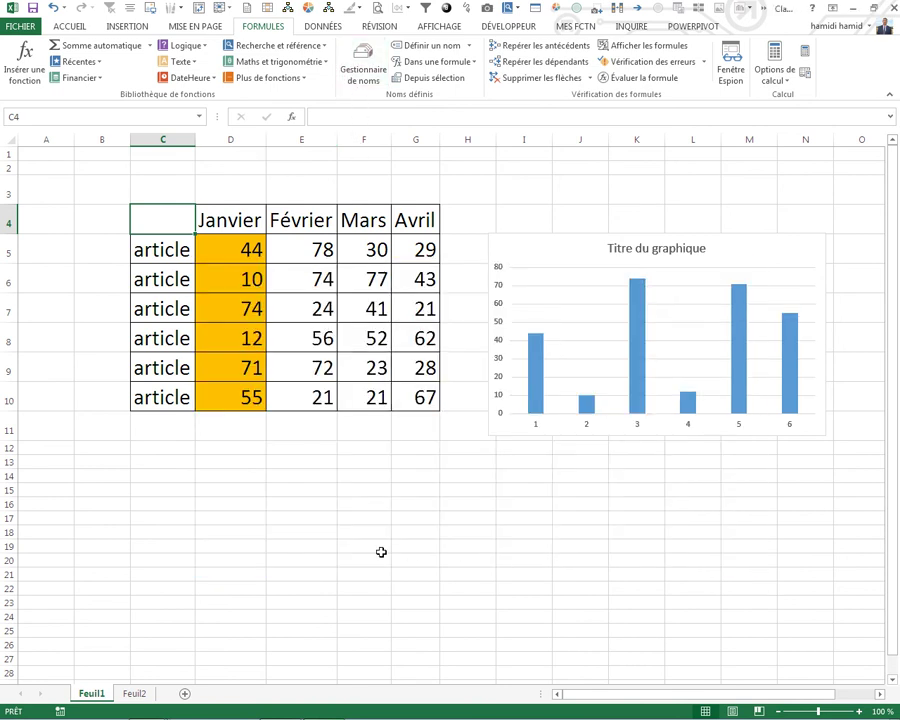
click(380, 552)
Enter =DECALER(C4;;COLONNE(col_active)-4) in F19 so it returns the header Février
text(=dec)
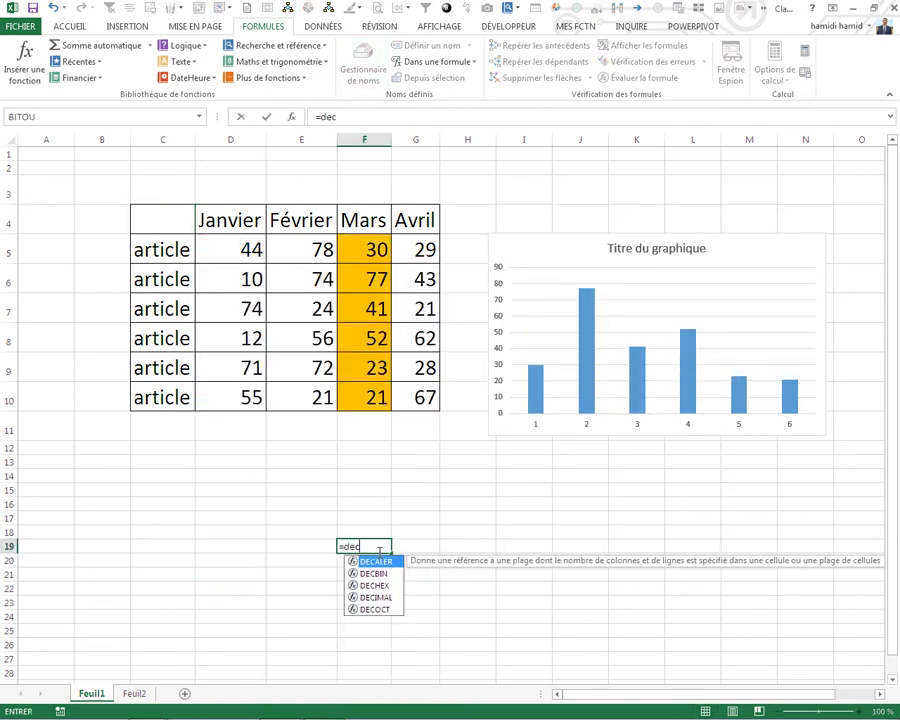
text(aler()
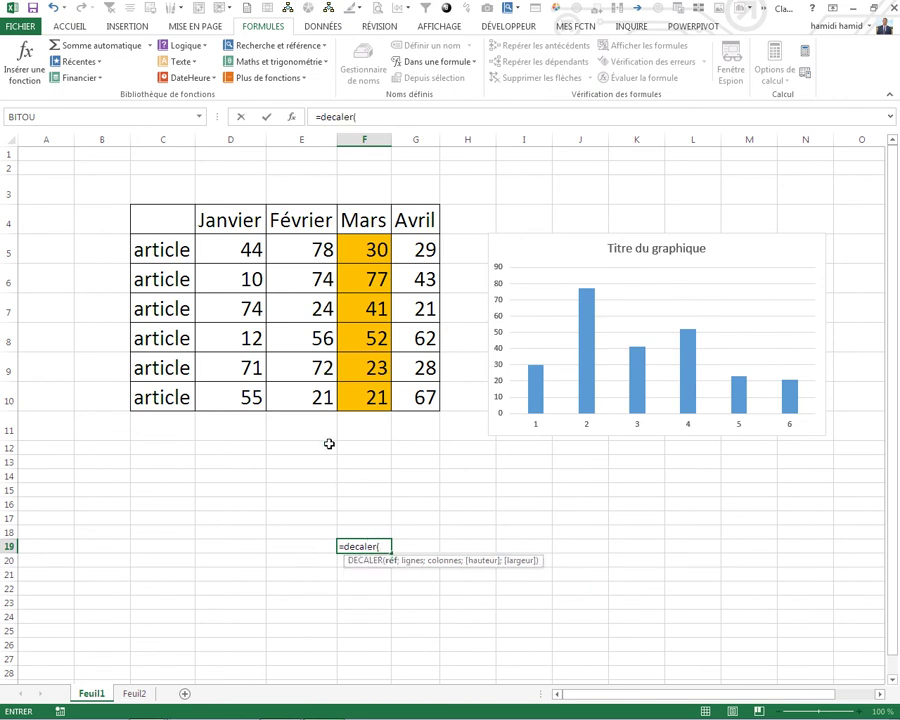
click(176, 218)
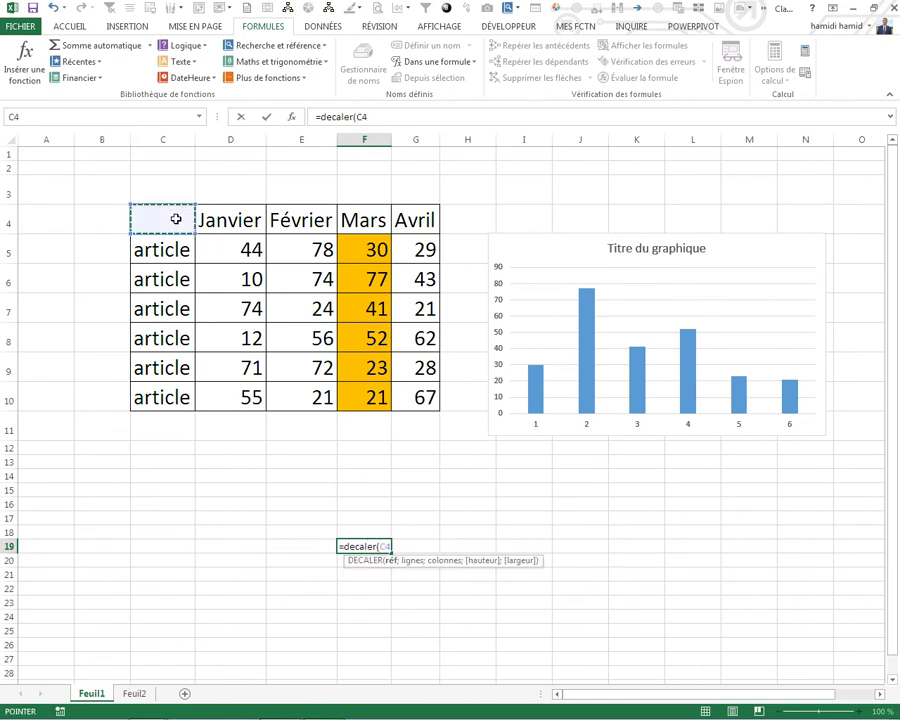
text(;)
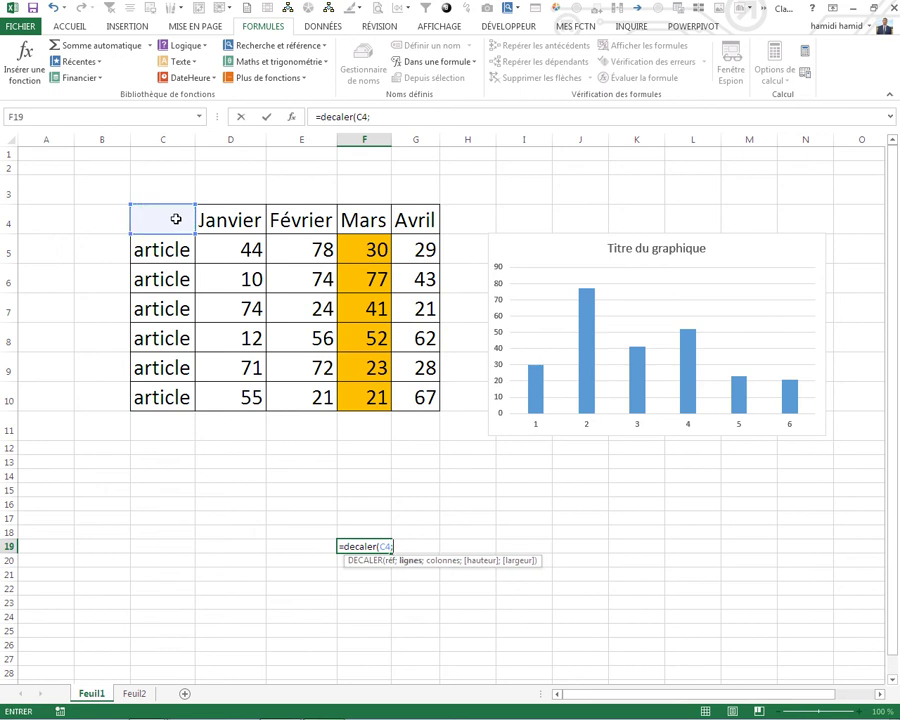
text(;)
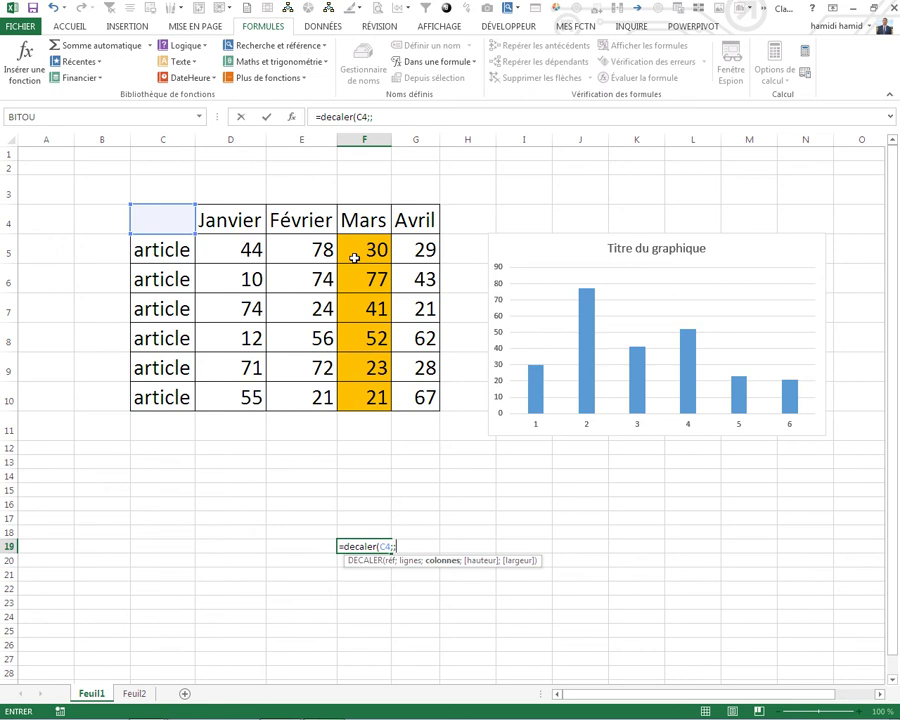
text(col)
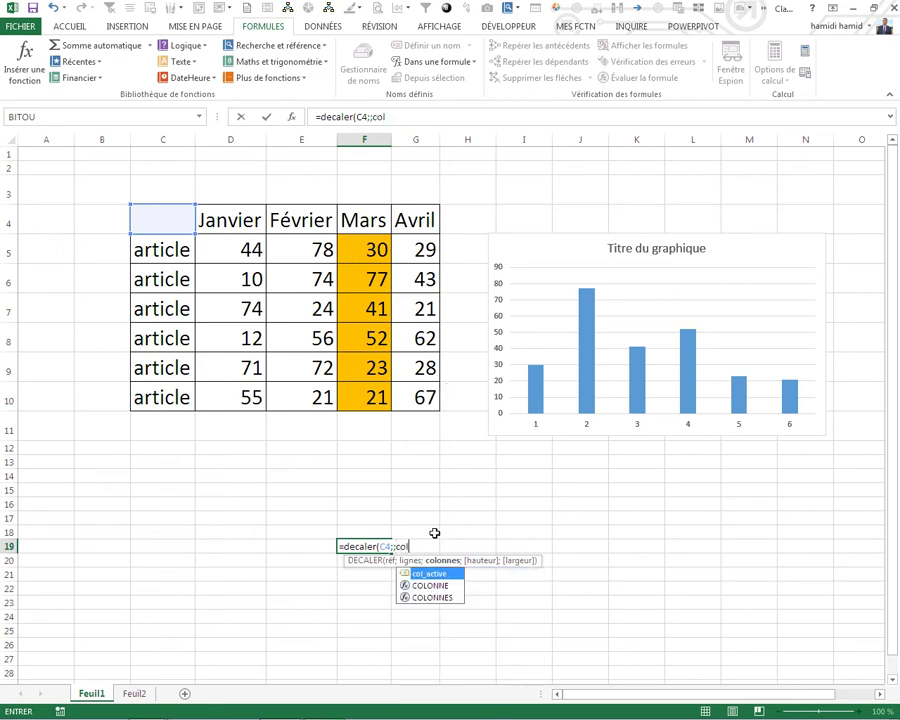
double_click(430, 586)
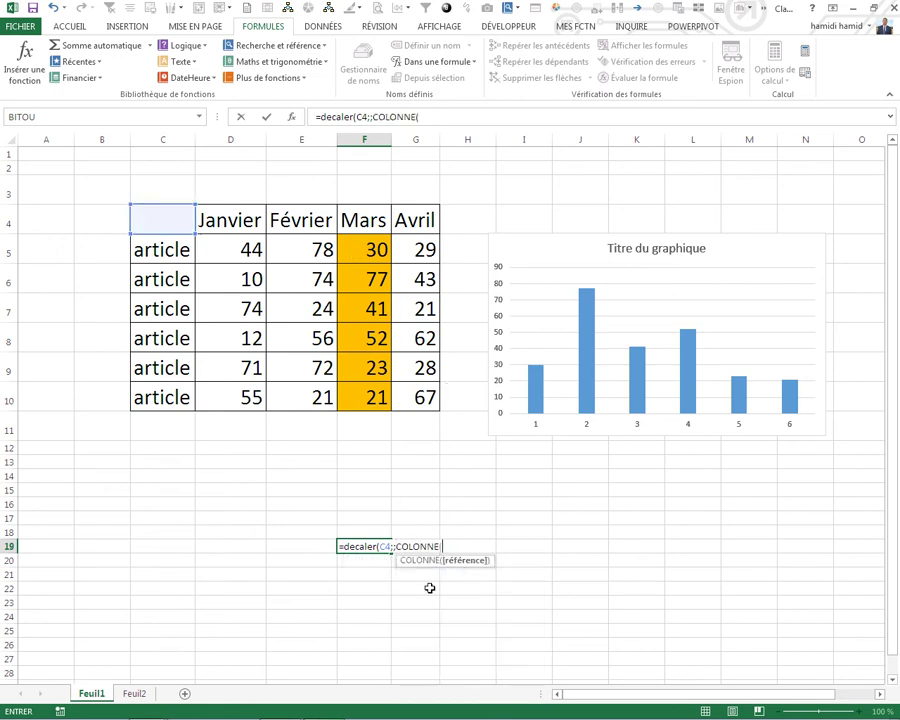
text(co)
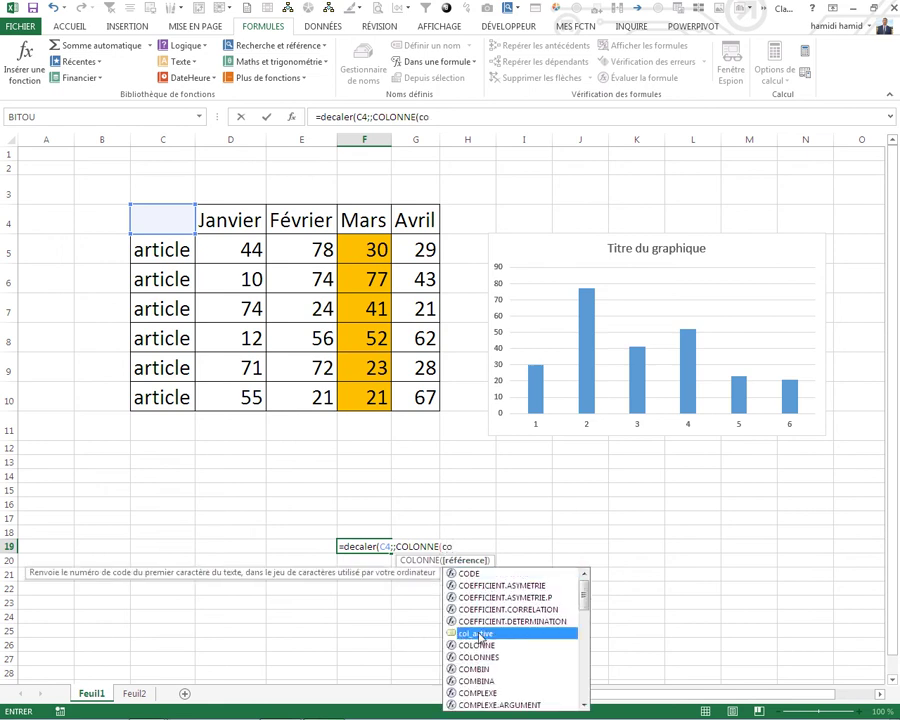
double_click(478, 633)
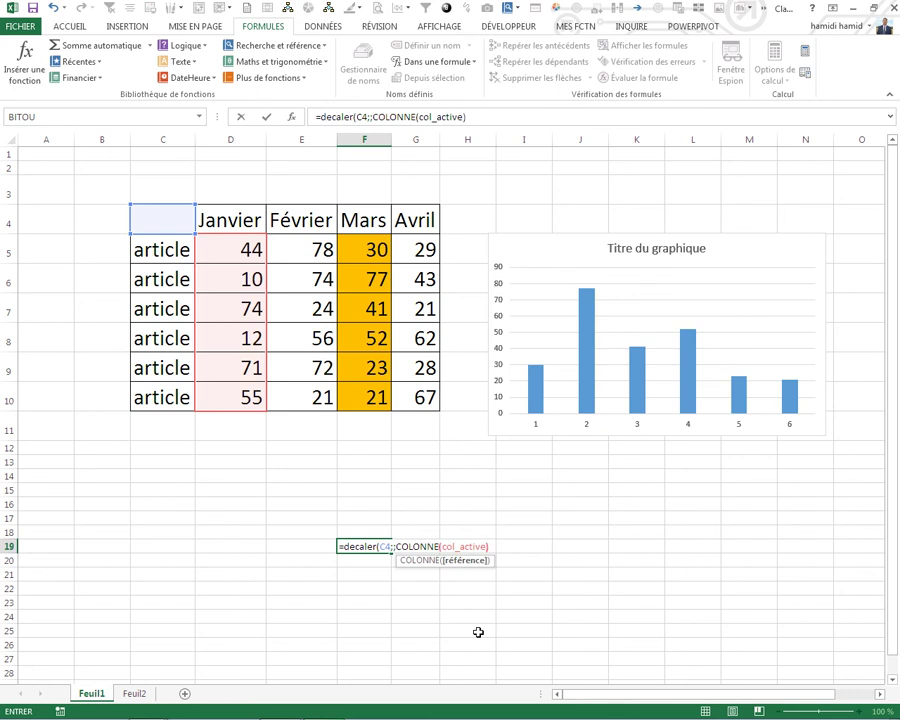
text())
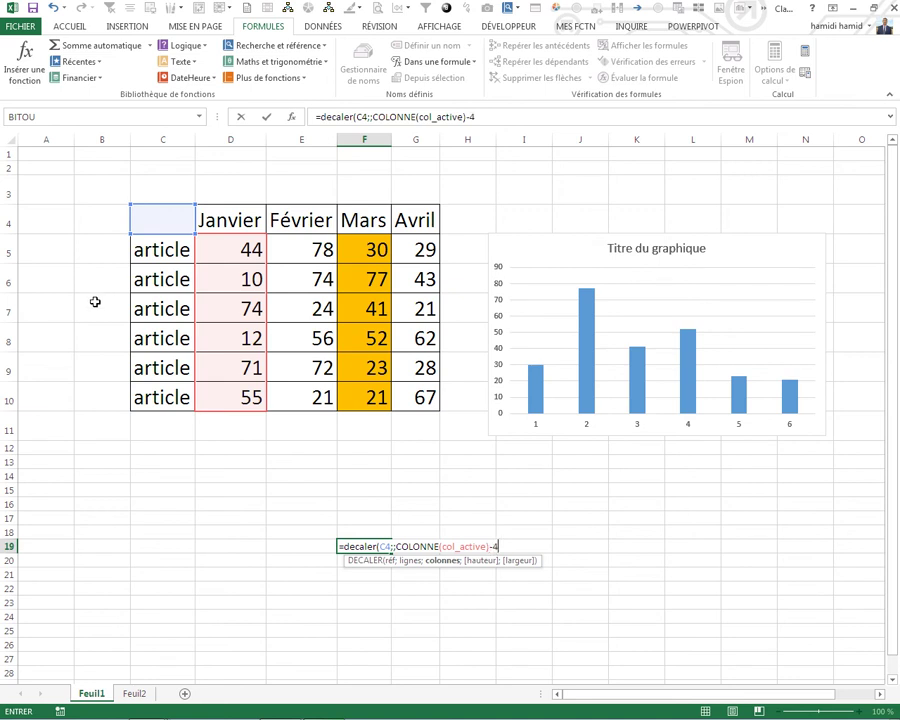
key(Return)
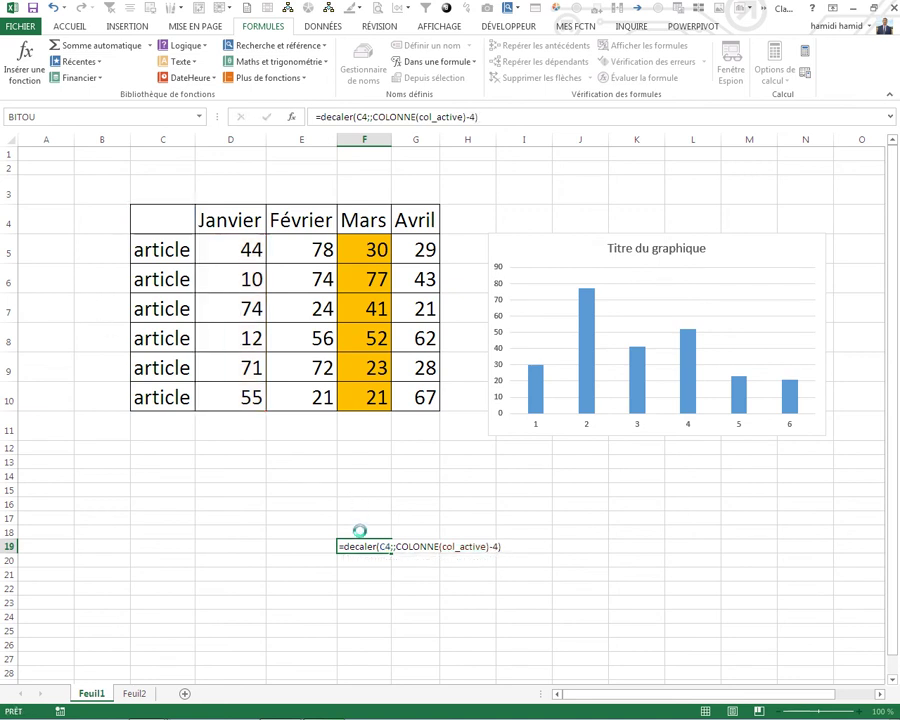
click(356, 547)
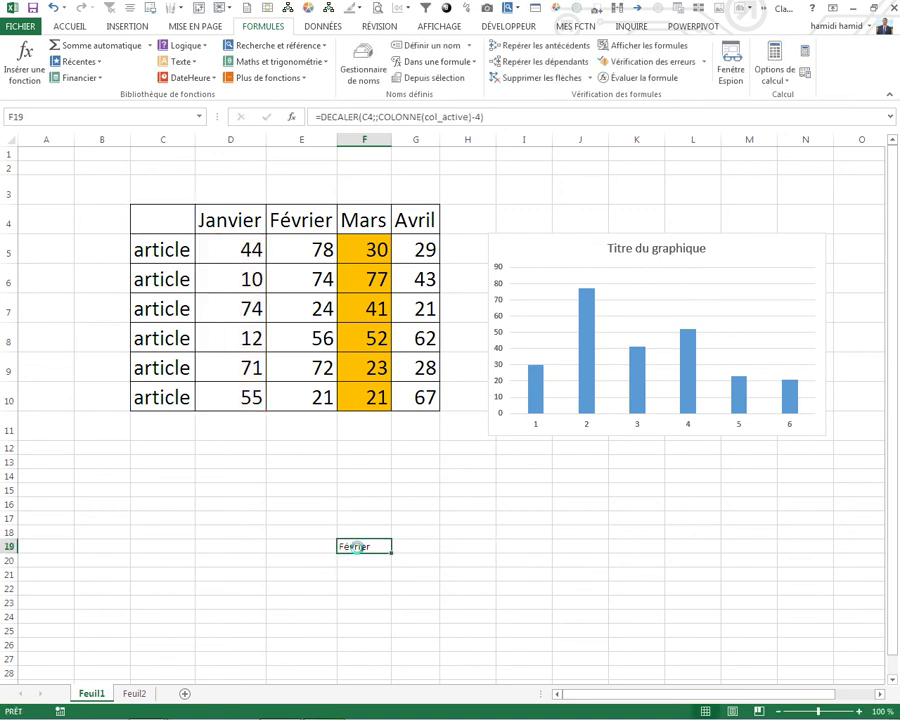
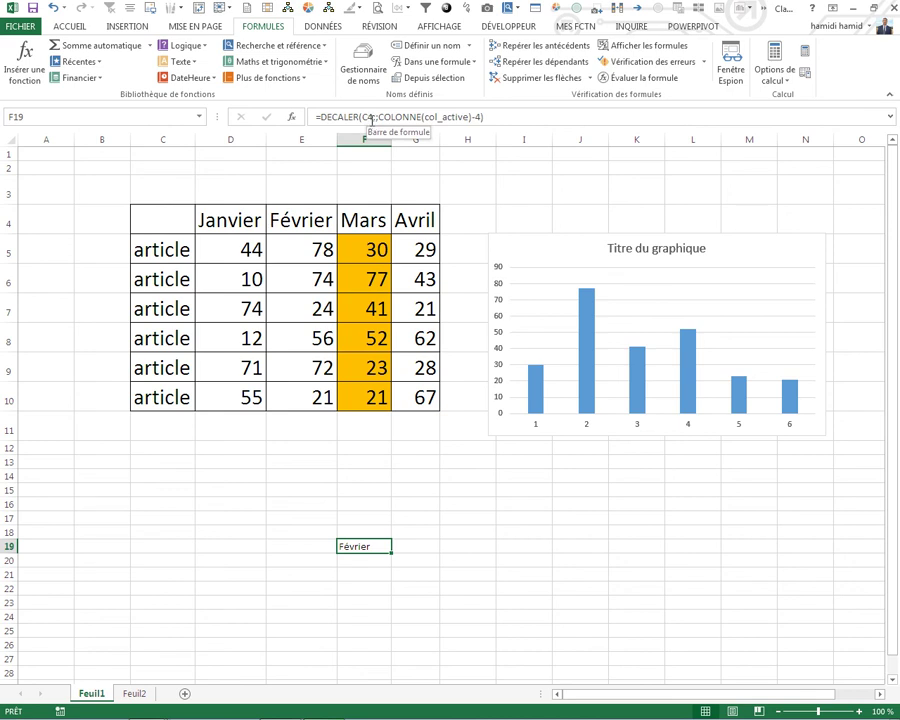
Rewrite F19's formula to anchor on absolute $C$4 with offset -3 so it shows Mars
click(371, 117)
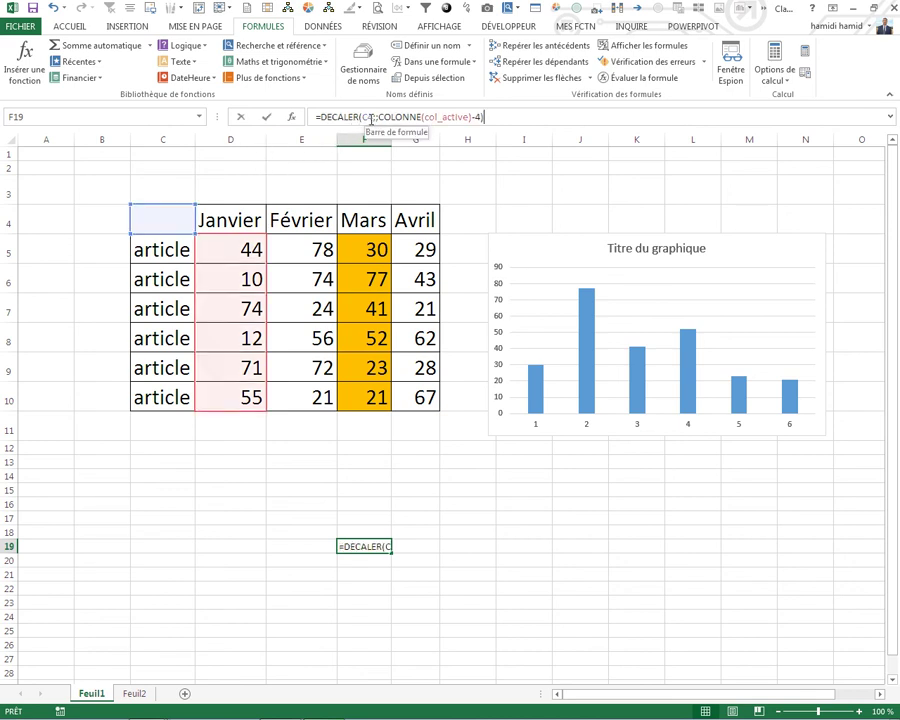
click(365, 117)
double_click(365, 117)
key(F4)
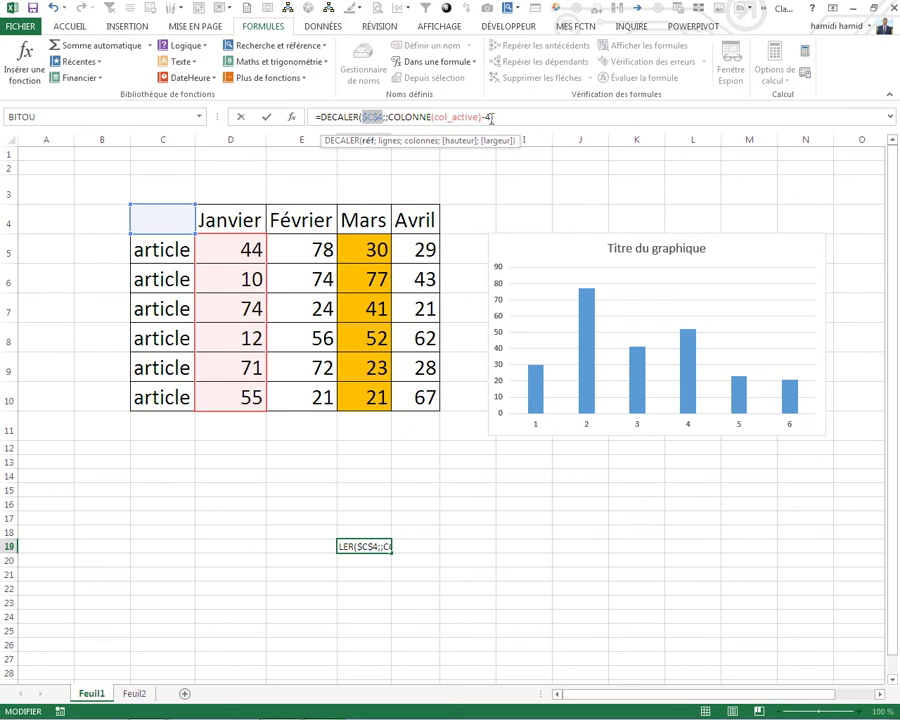
text())
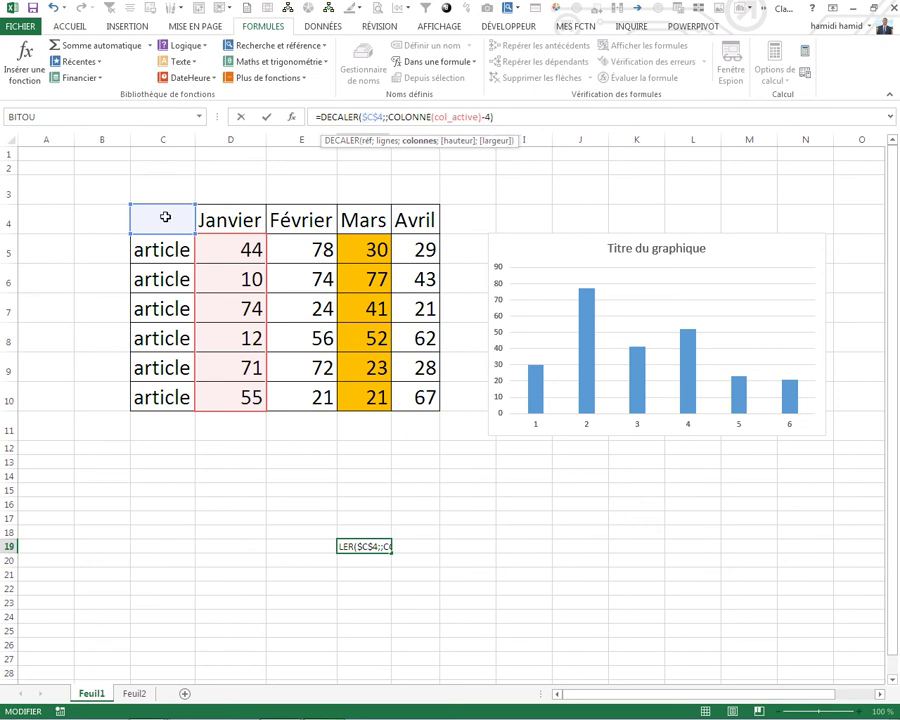
key(Return)
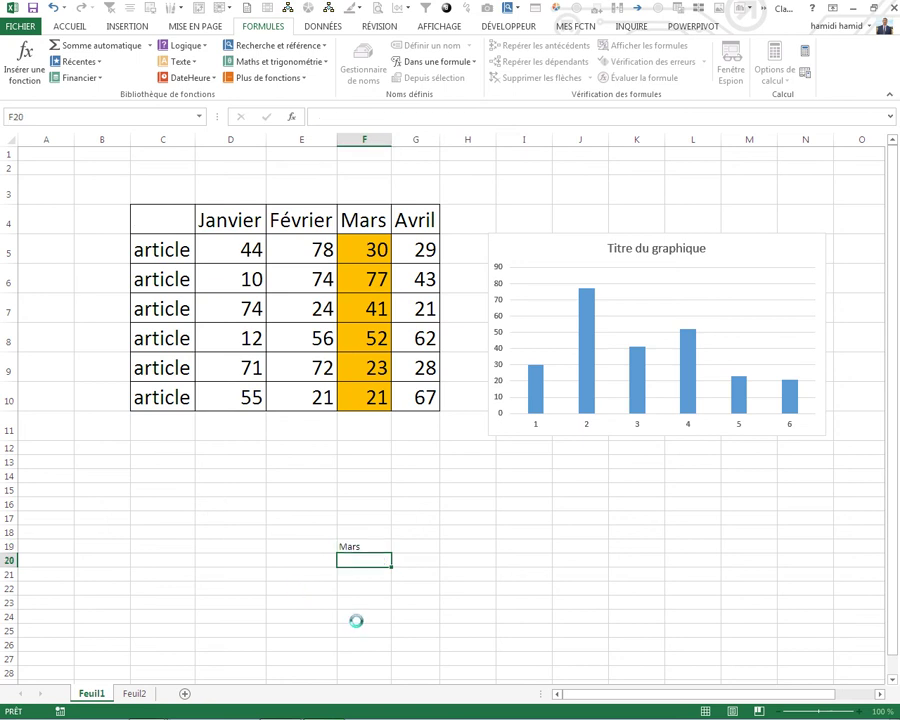
click(359, 546)
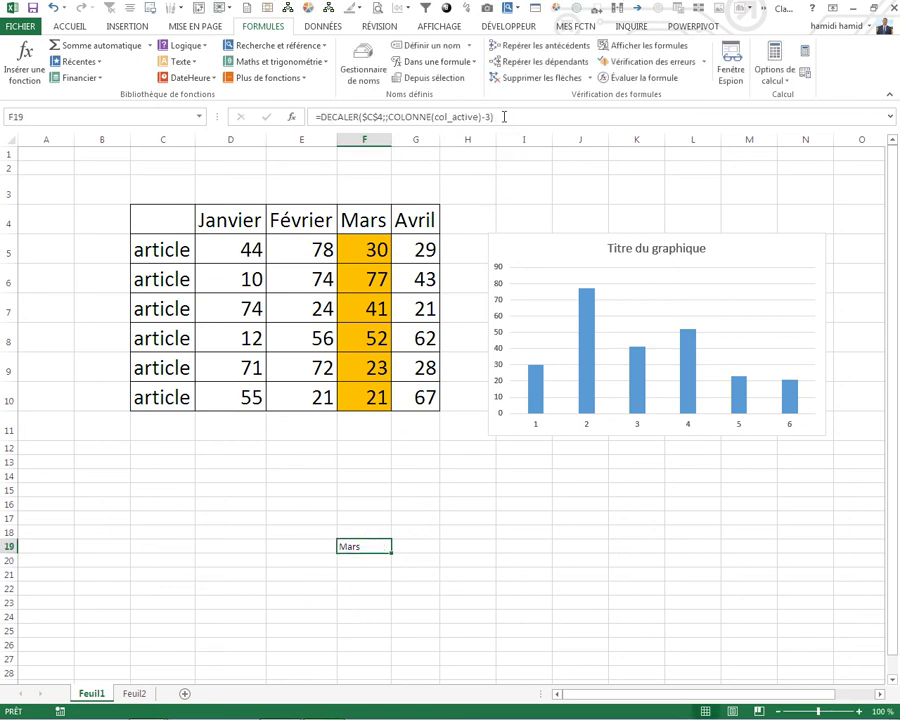
click(264, 113)
key(Escape)
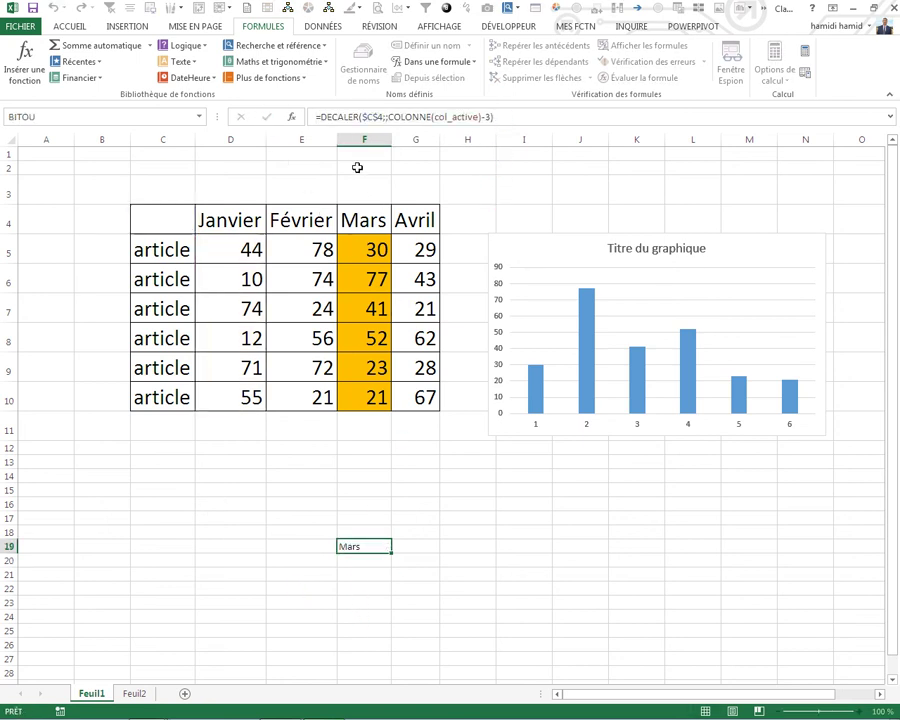
Create the name 'titre' referring to =DECALER(Feuil1!$C$4;;COLONNE(col_active)-3) in Name Manager
click(345, 75)
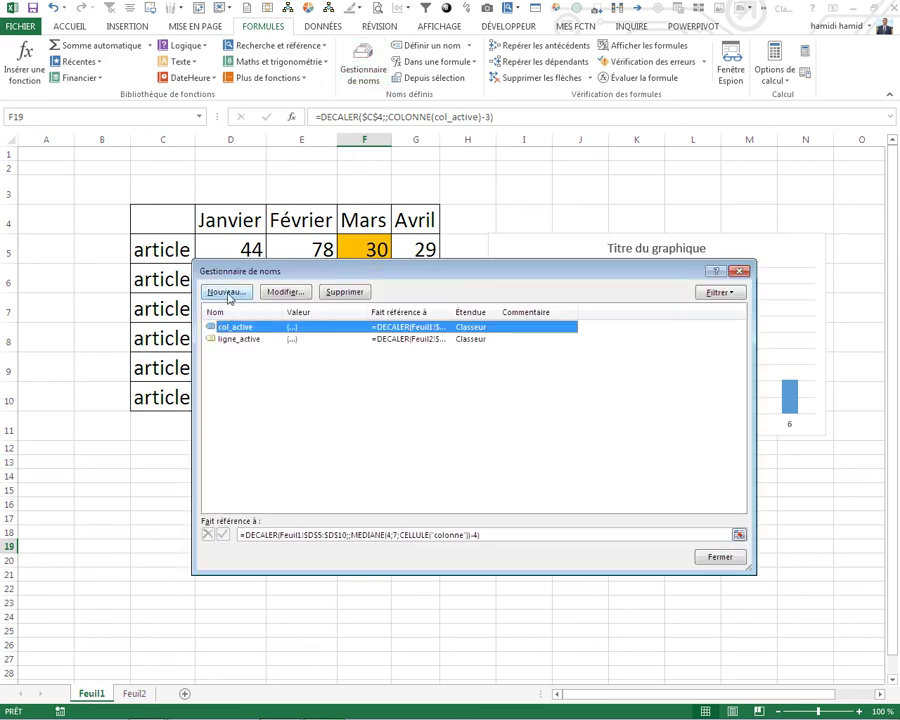
click(231, 295)
click(358, 514)
key(Delete)
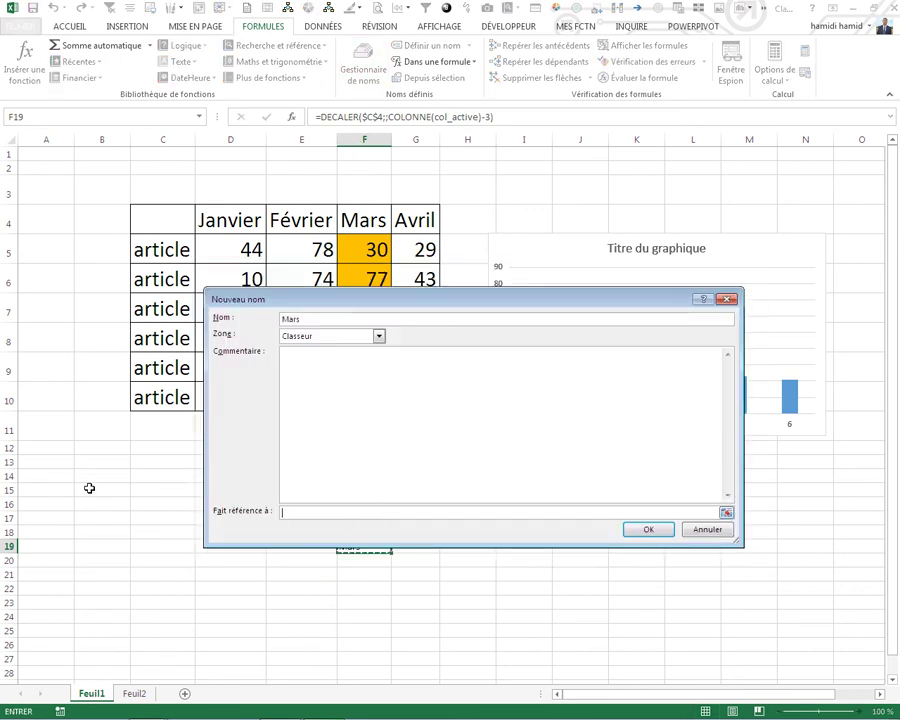
text(=DECALER($C$4;;COLONNE(col_active)-3))
drag(301, 319, 275, 323)
text(titre)
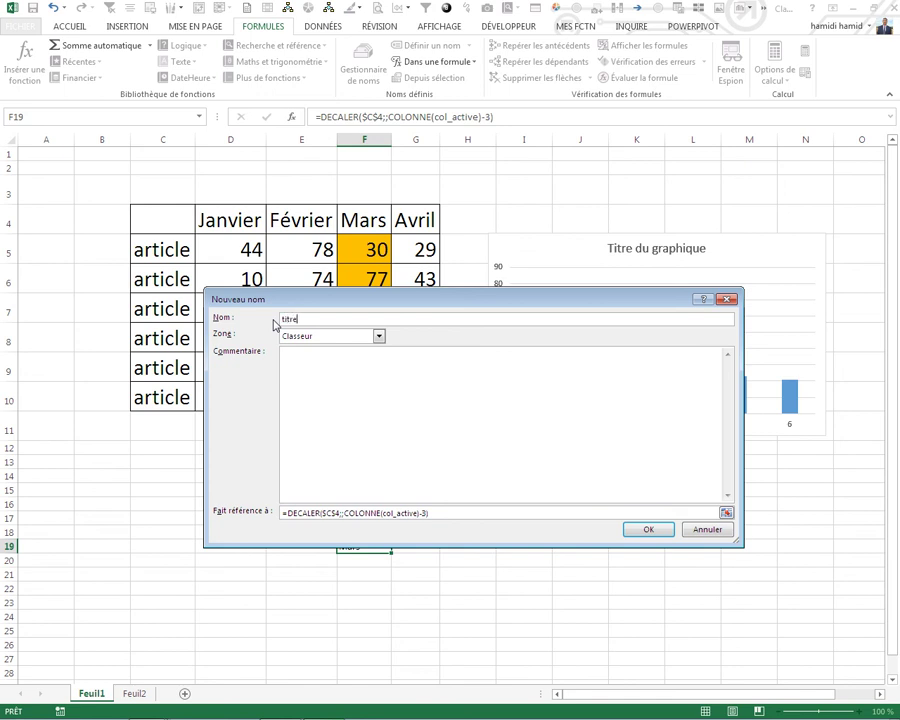
key(Return)
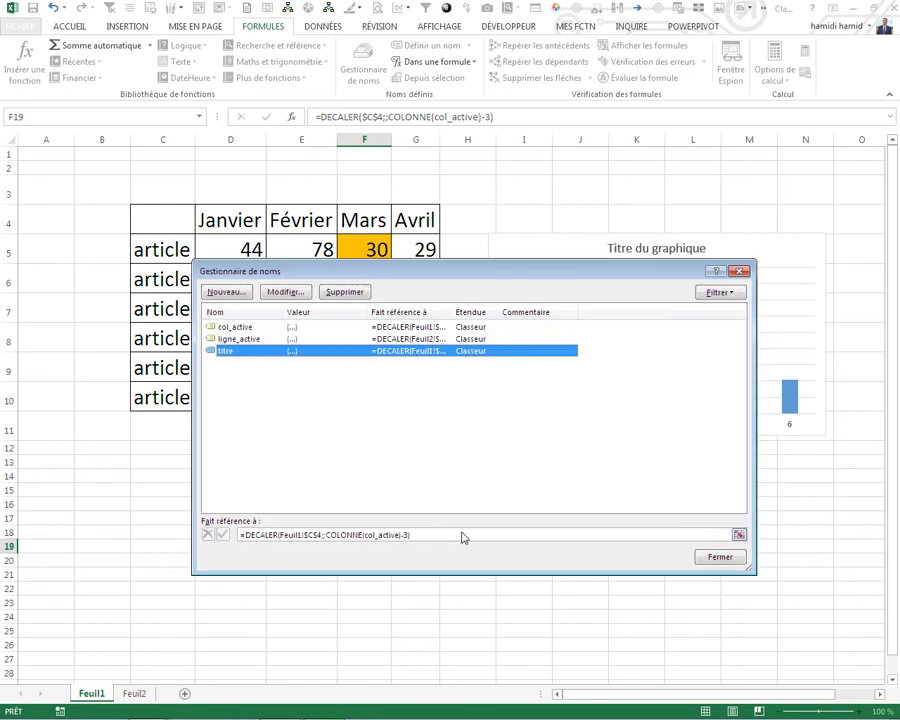
click(386, 534)
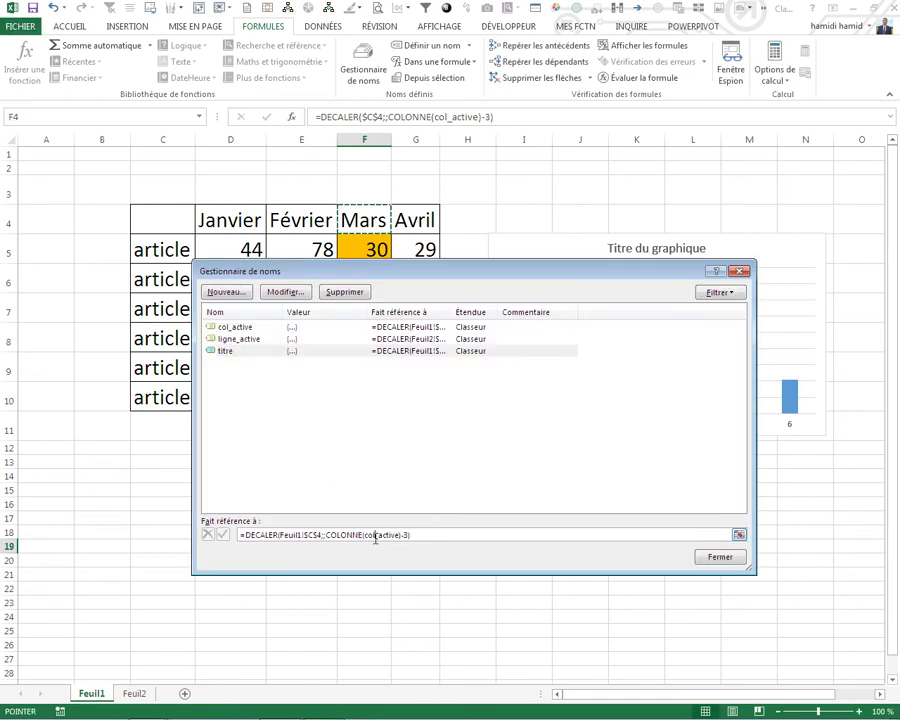
click(719, 556)
click(651, 254)
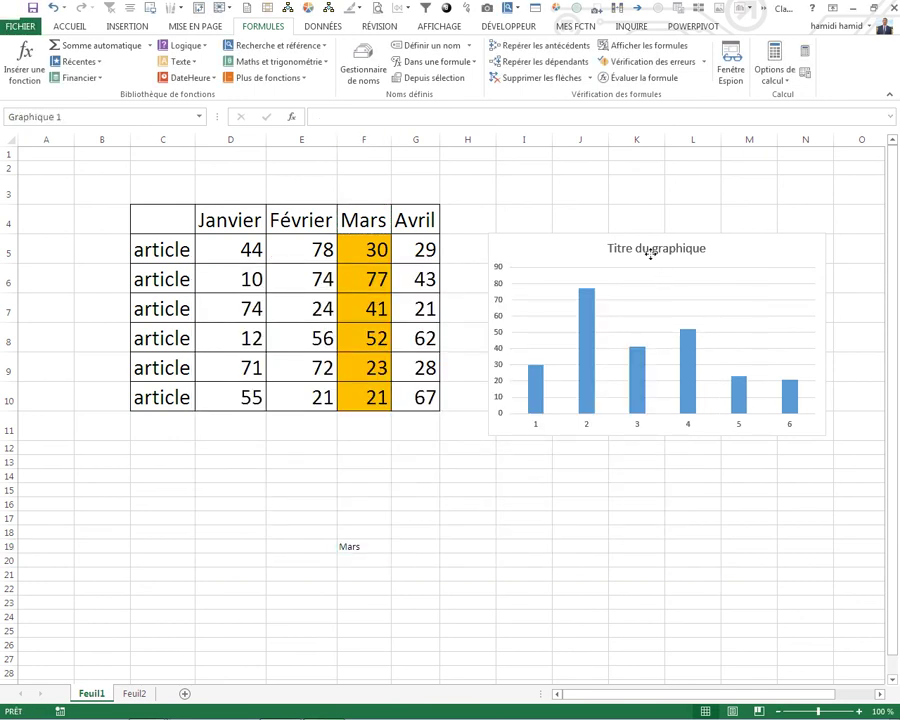
Attempt to link the chart title to =titre, dismiss the rejected formula, and delete the title
click(322, 119)
text(=)
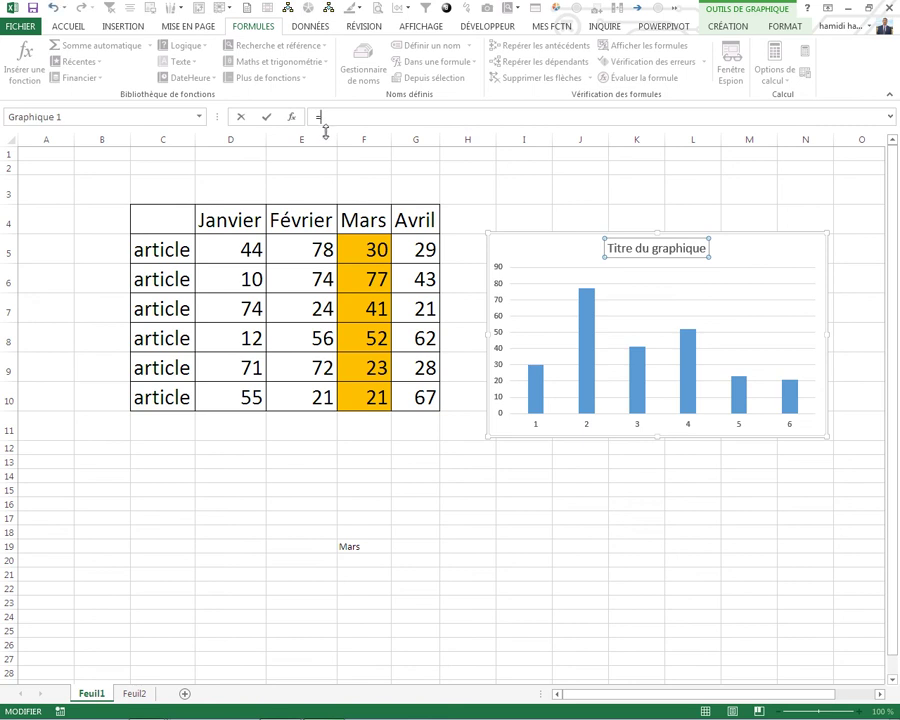
click(336, 139)
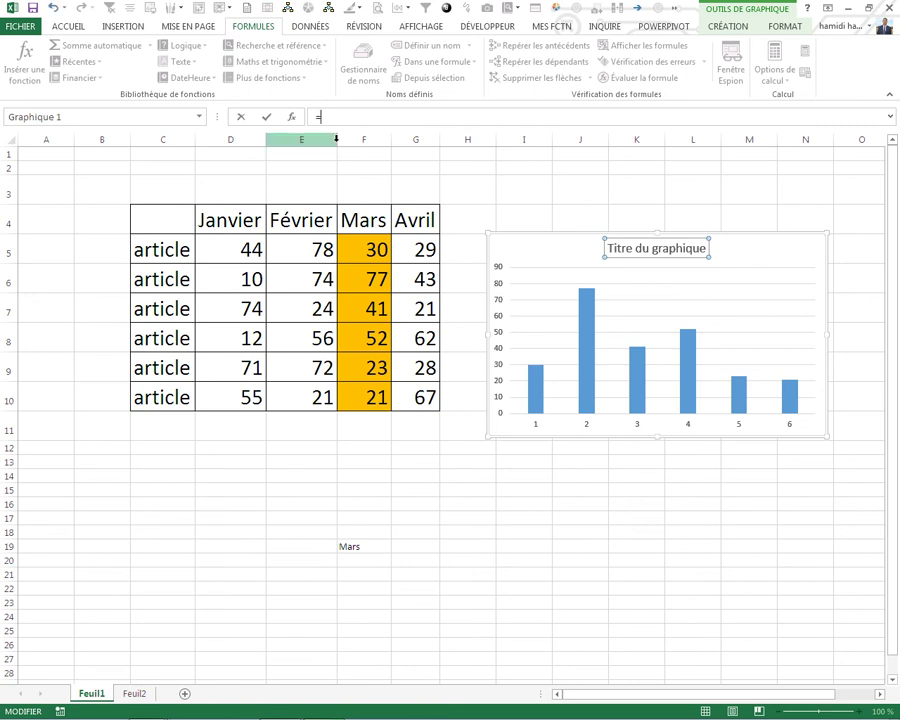
text(t)
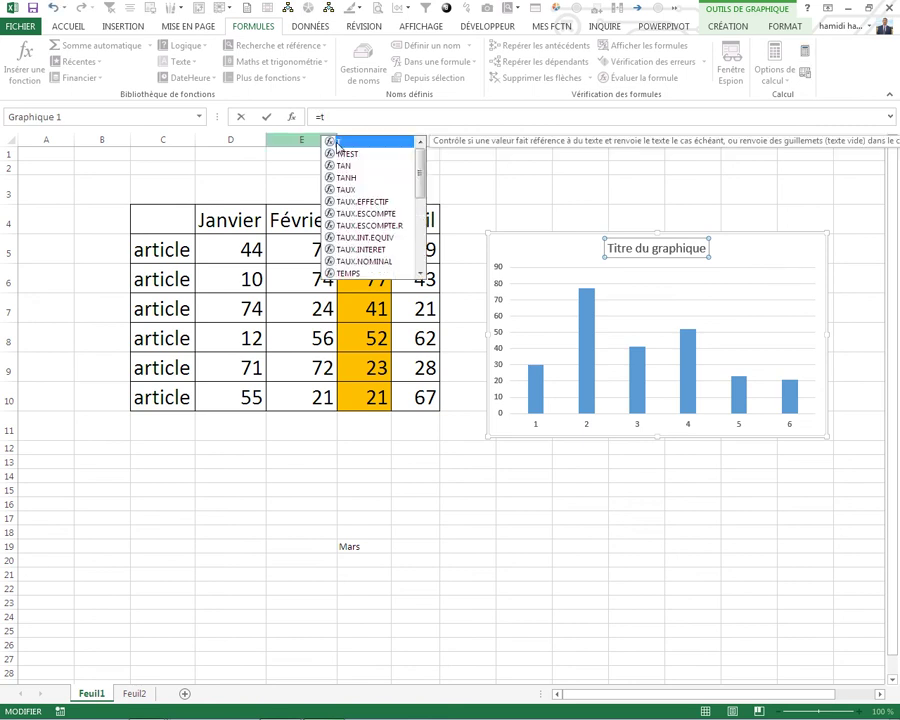
text(i)
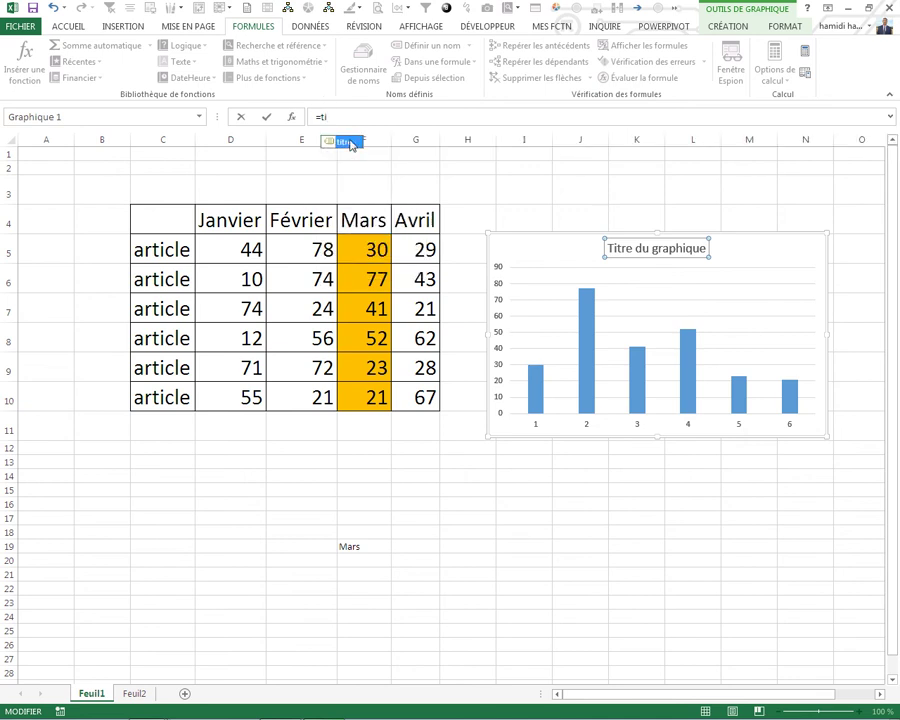
text(tre)
key(Return)
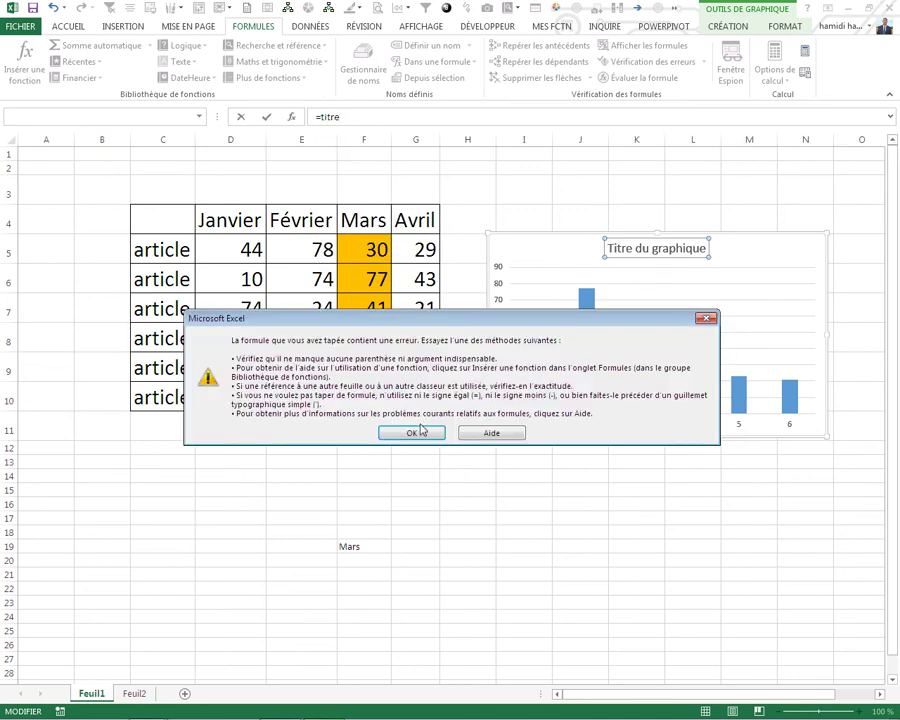
click(421, 432)
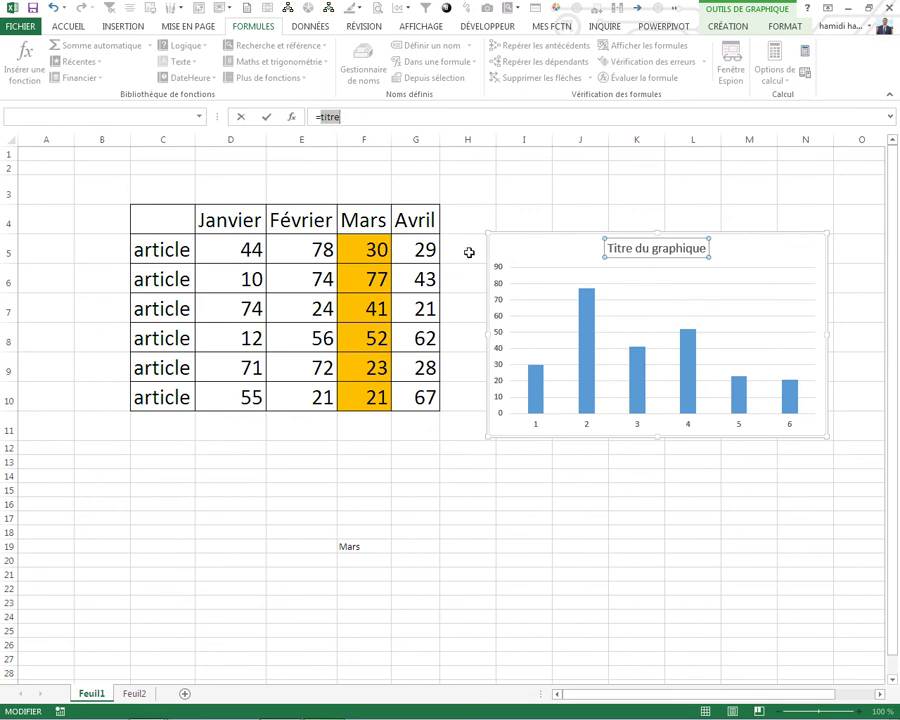
key(Escape)
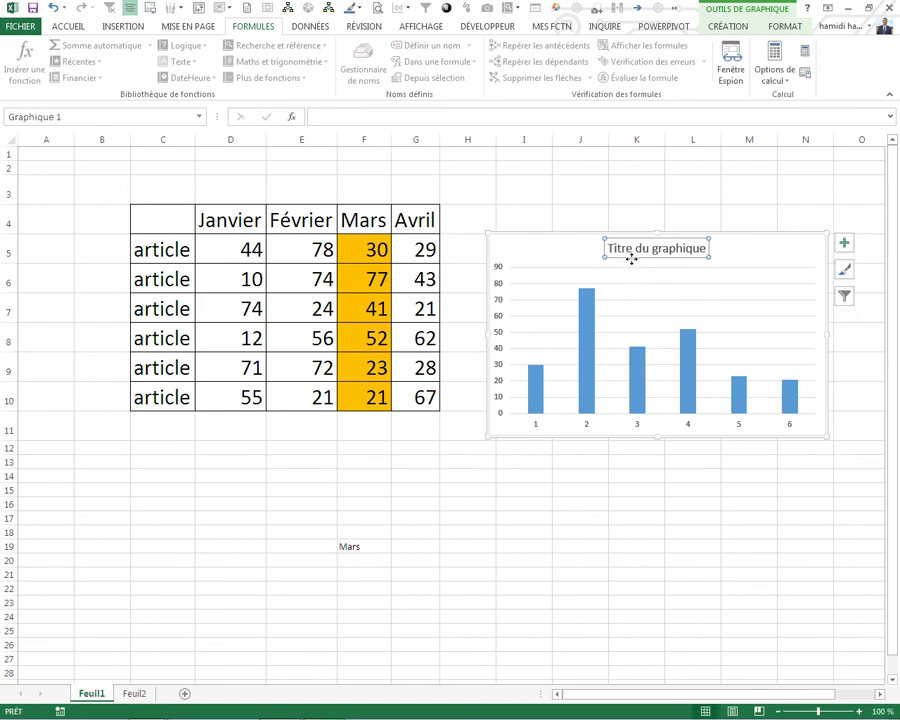
key(Delete)
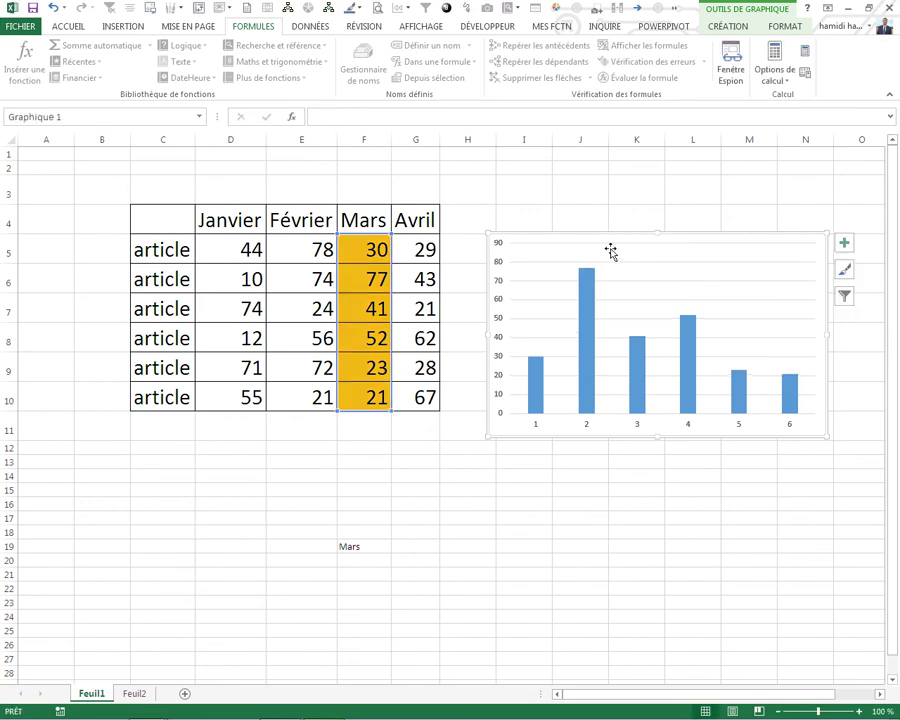
Draw a rectangle shape over the top of the column chart
click(122, 28)
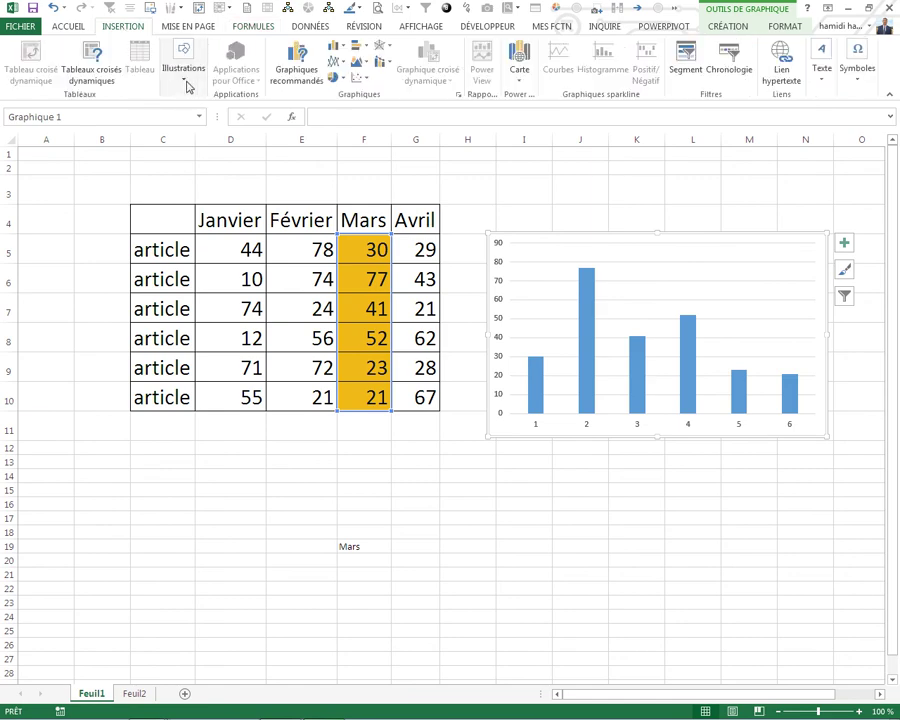
click(186, 84)
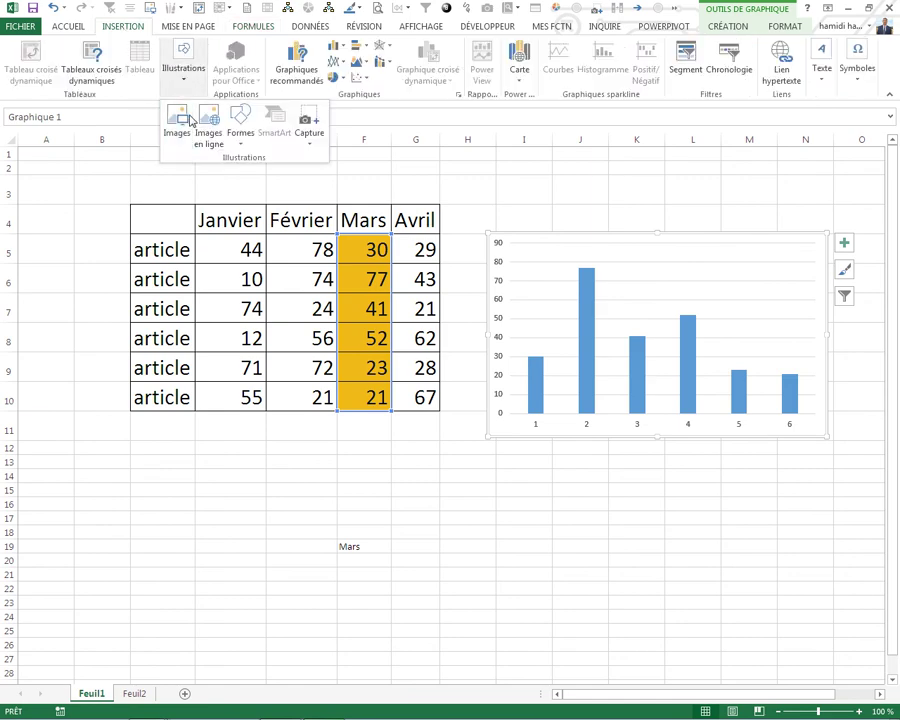
click(237, 146)
click(288, 174)
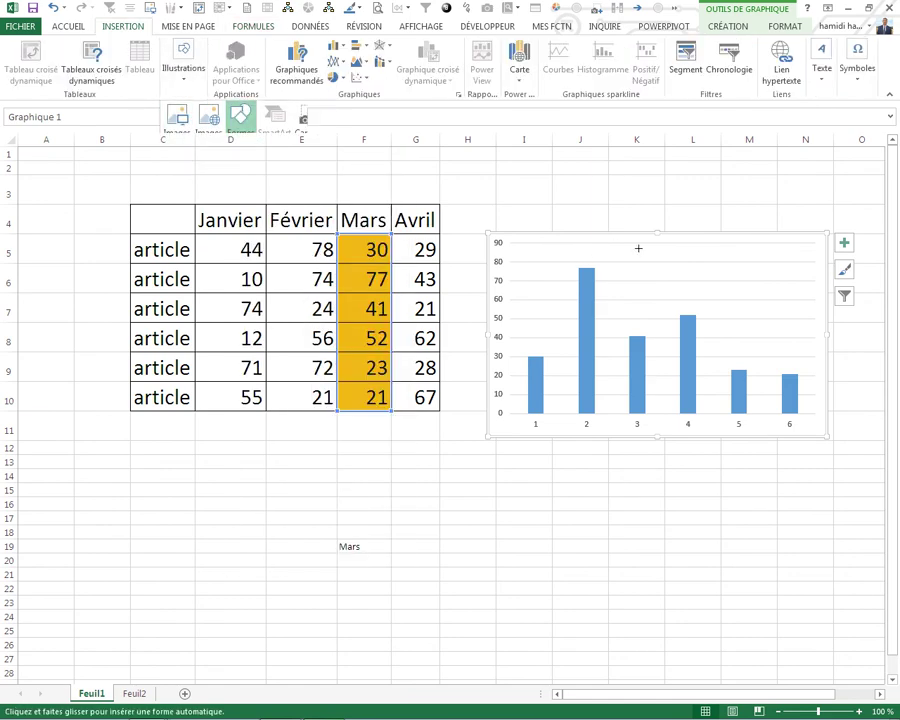
drag(641, 242, 761, 275)
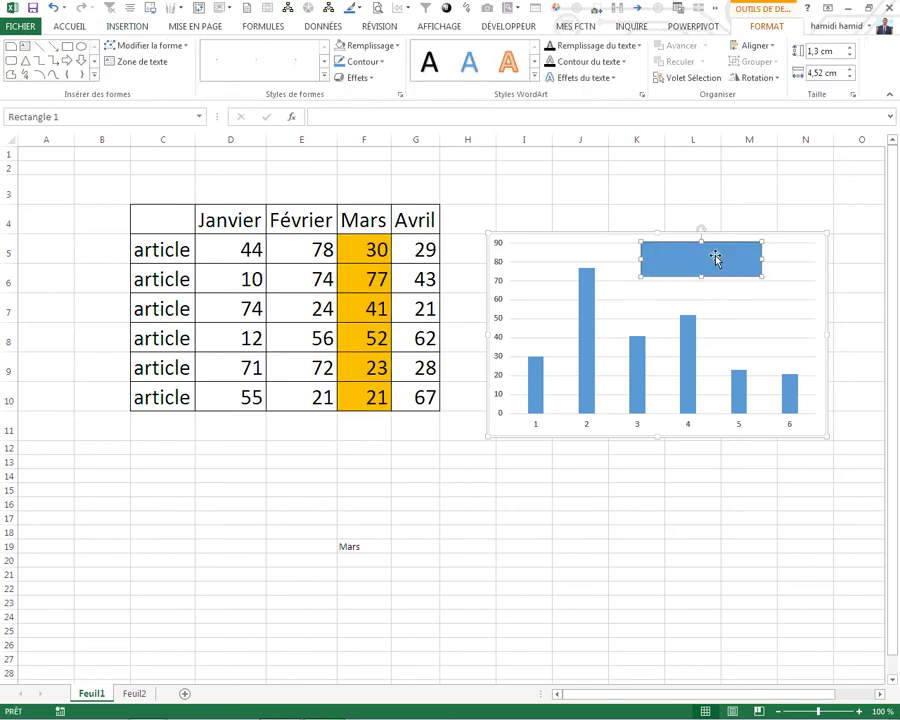
Link the rectangle's text to the named range with =titre
click(318, 117)
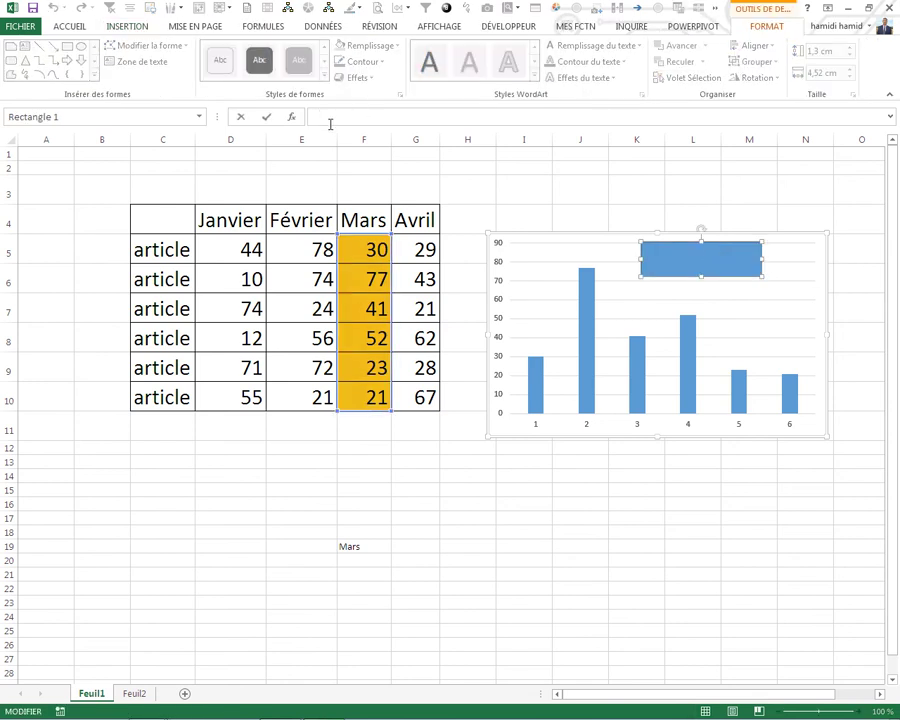
text(=titre)
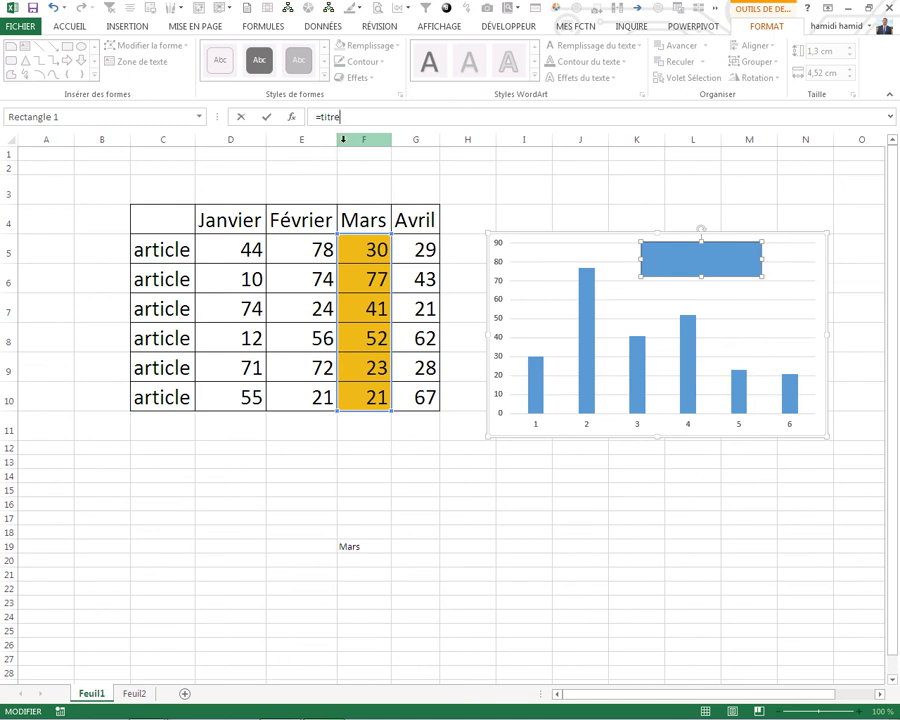
key(Return)
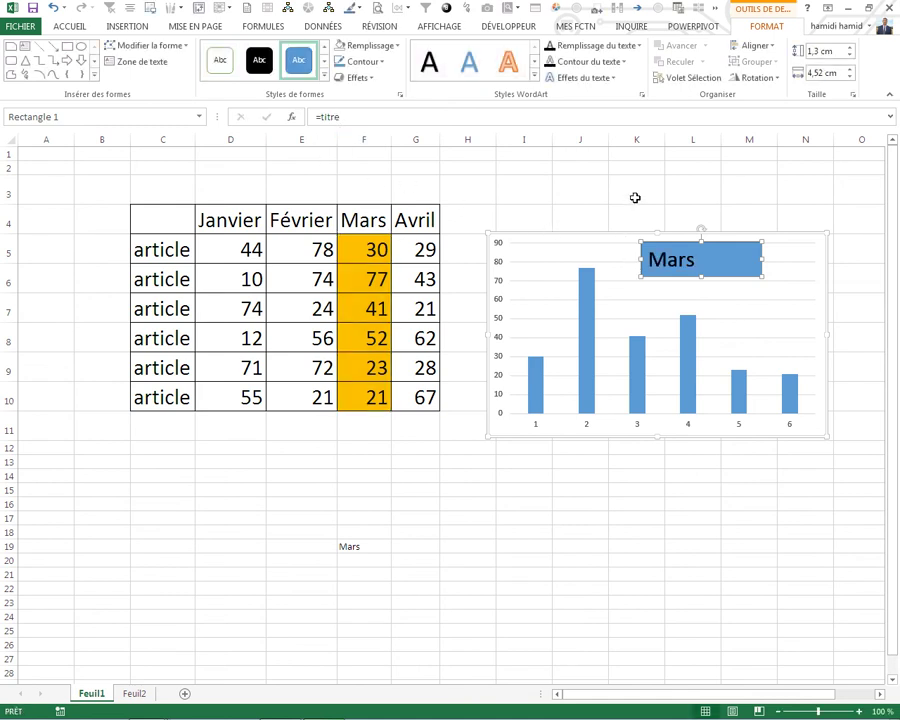
click(635, 194)
Test the title by activating the Février, Janvier and Avril columns, and nudge the rectangle right
click(316, 278)
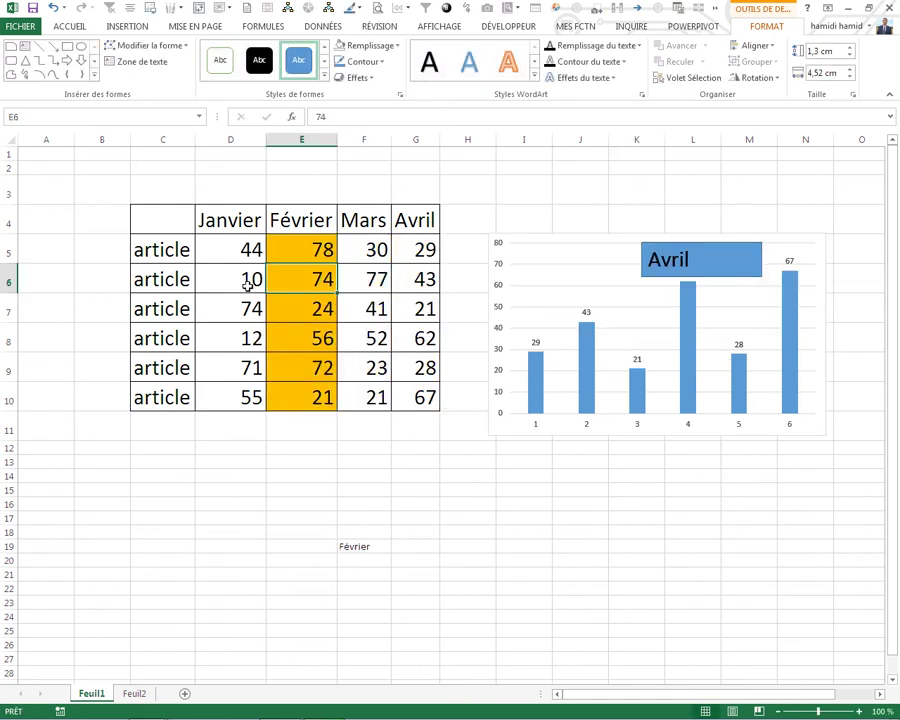
click(240, 286)
click(406, 290)
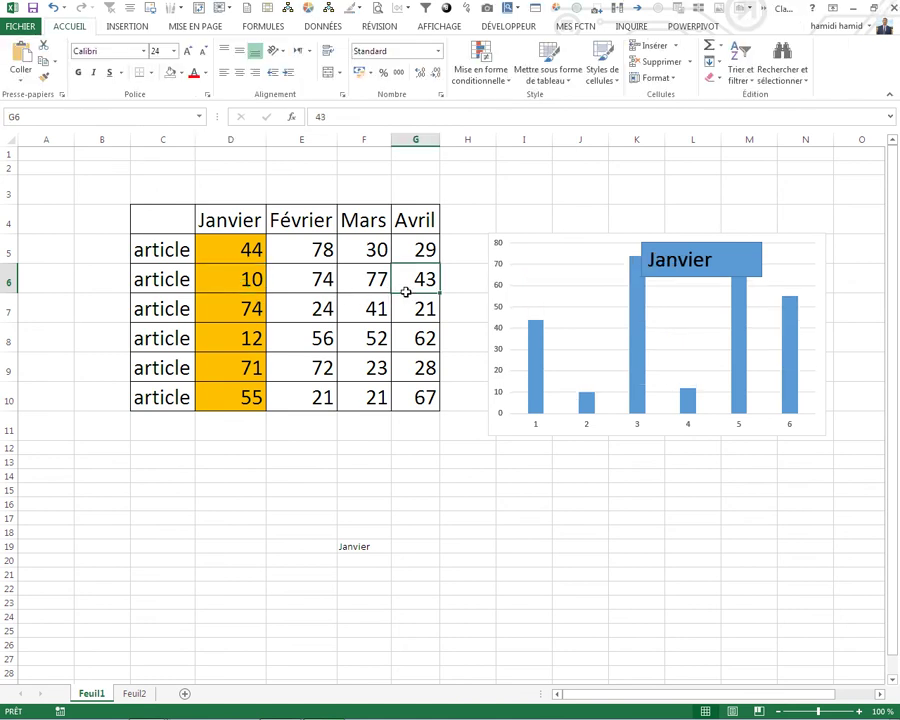
drag(676, 276, 683, 274)
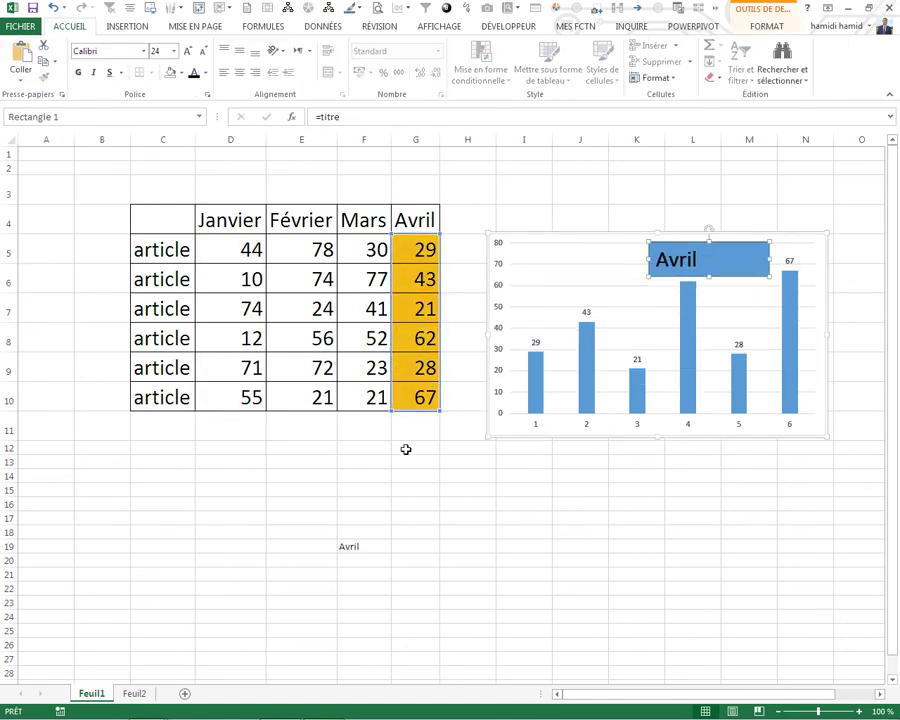
Recheck the title on Mars, Janvier, Février and Avril, then go to Feuil2's cell D10
click(387, 474)
click(264, 488)
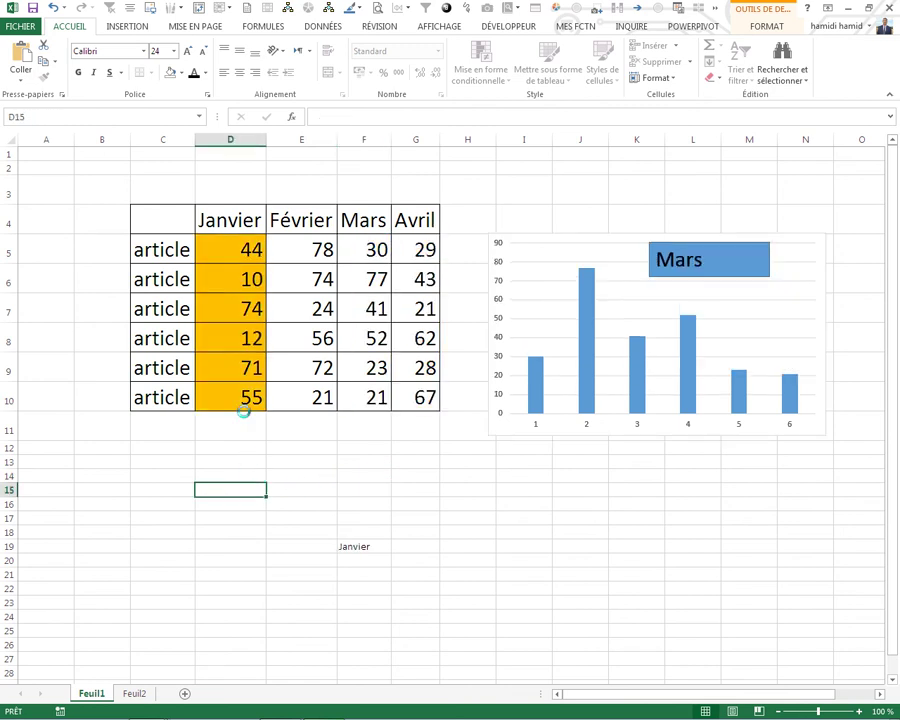
click(305, 330)
click(360, 330)
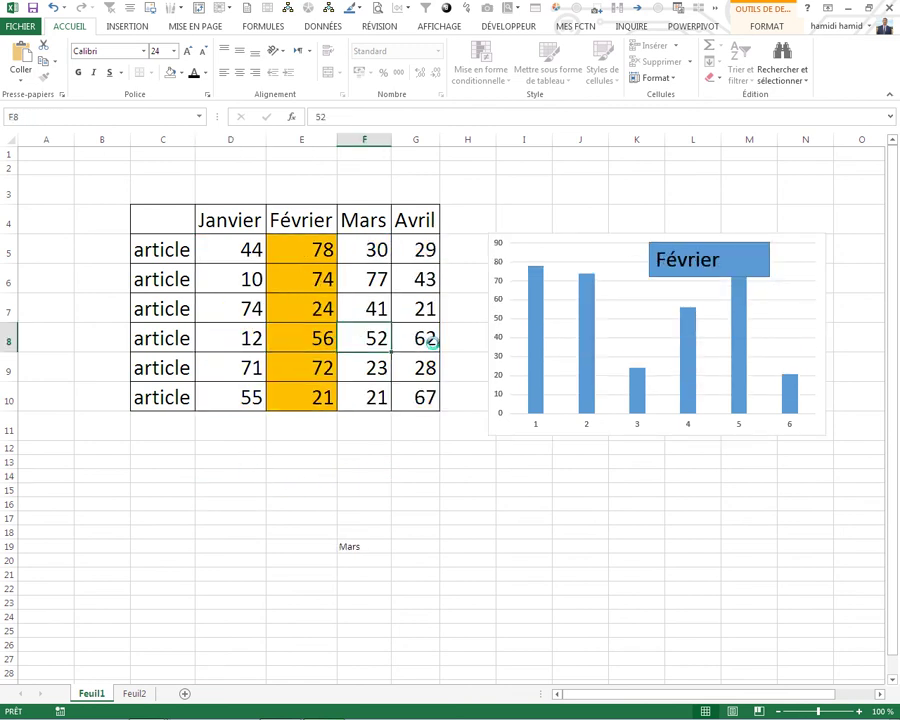
click(426, 338)
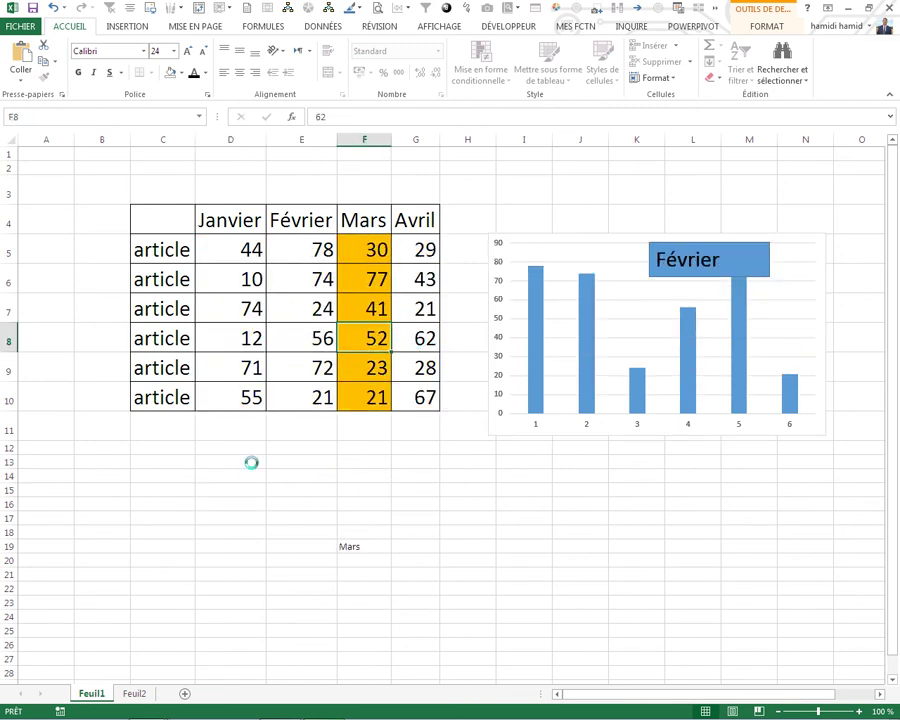
click(134, 693)
click(241, 335)
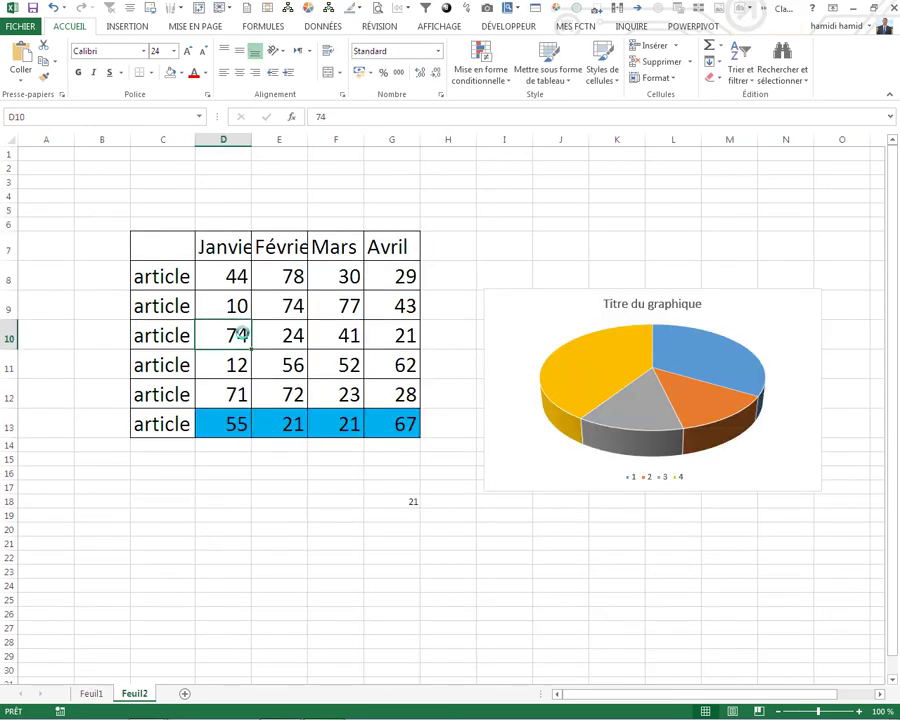
click(271, 278)
click(275, 326)
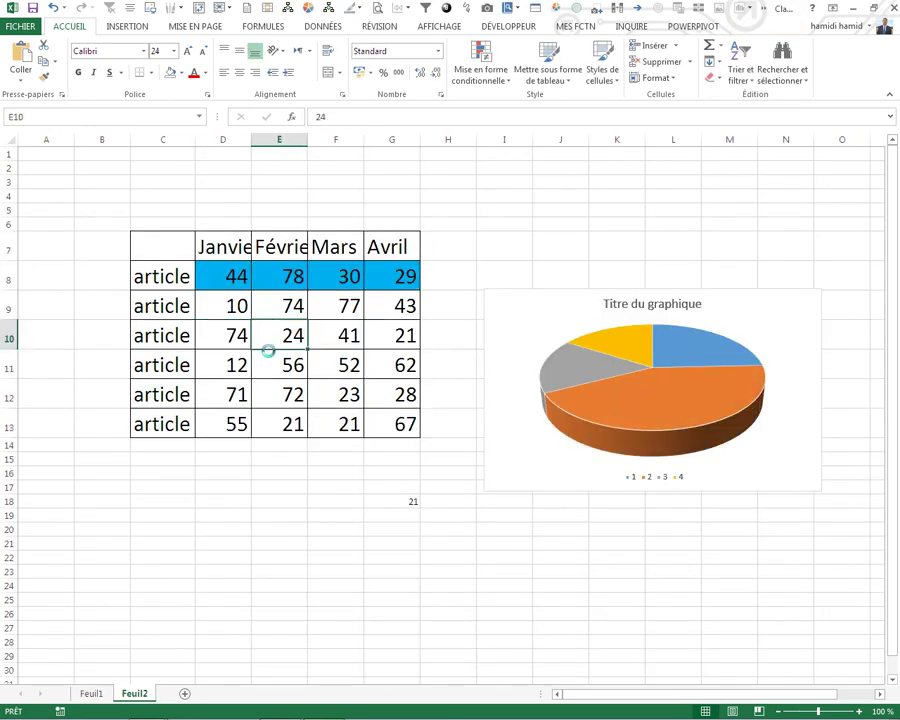
click(256, 545)
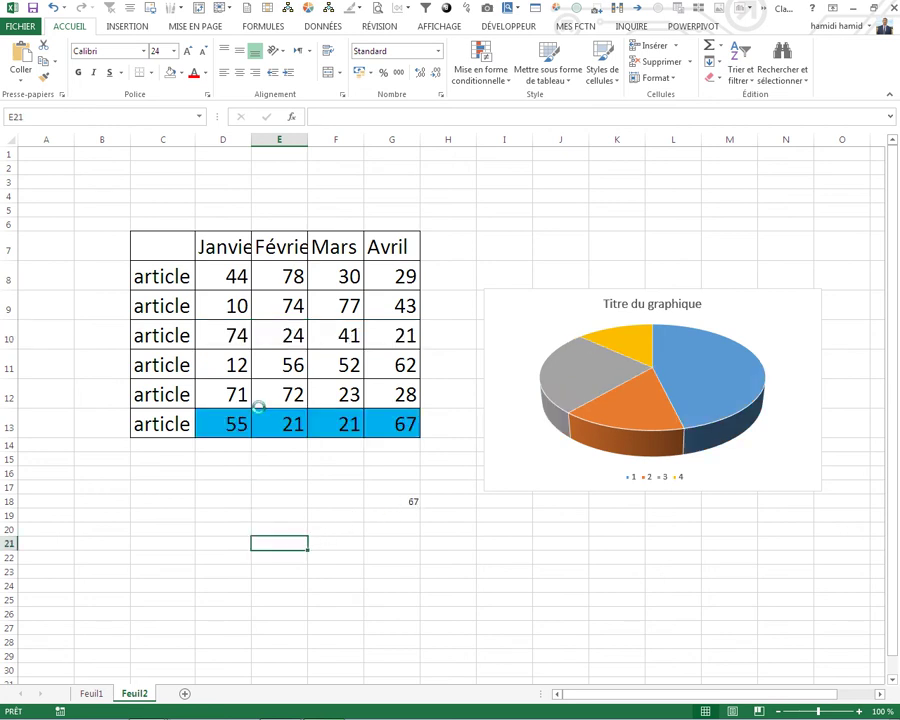
click(217, 335)
click(66, 444)
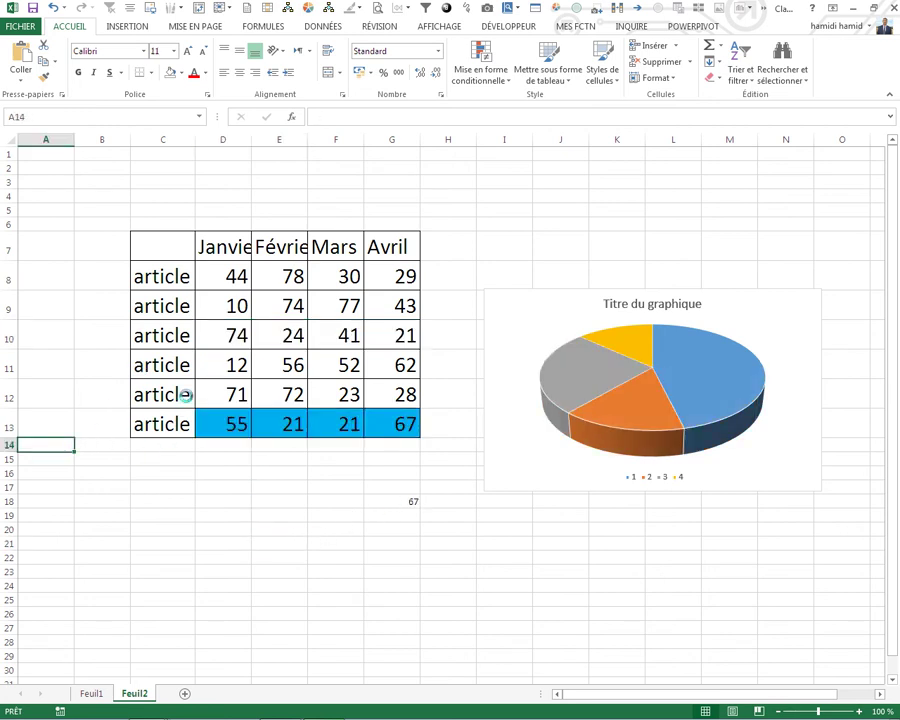
click(221, 309)
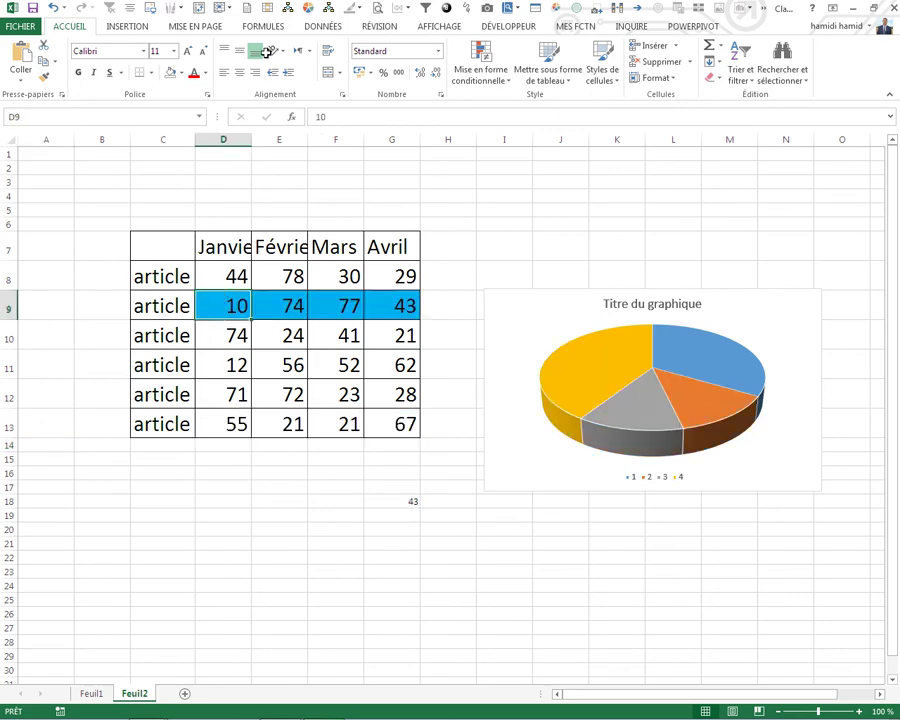
click(263, 26)
click(360, 68)
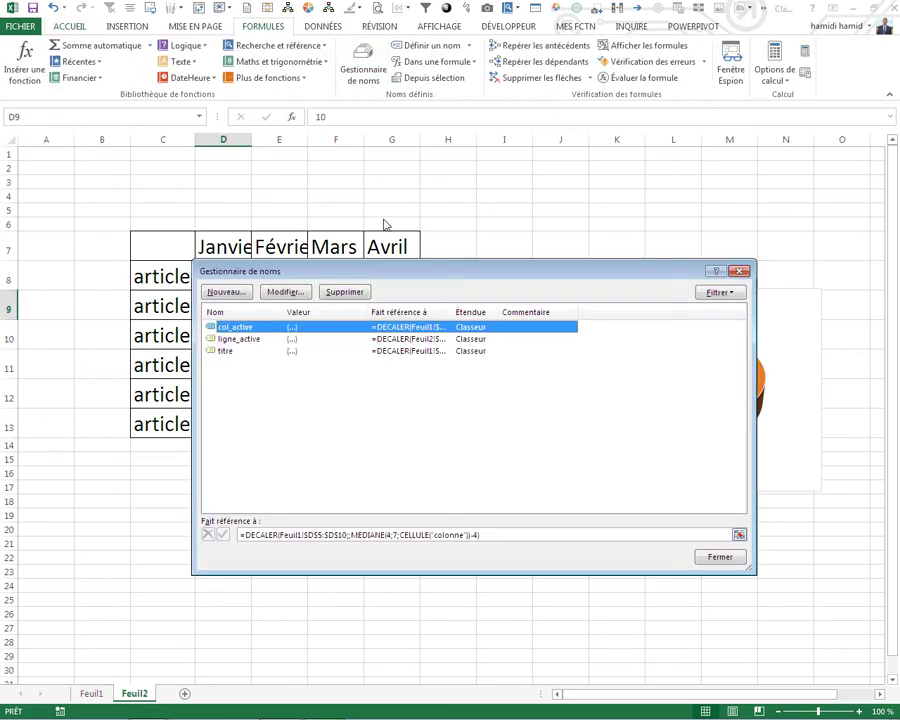
click(707, 557)
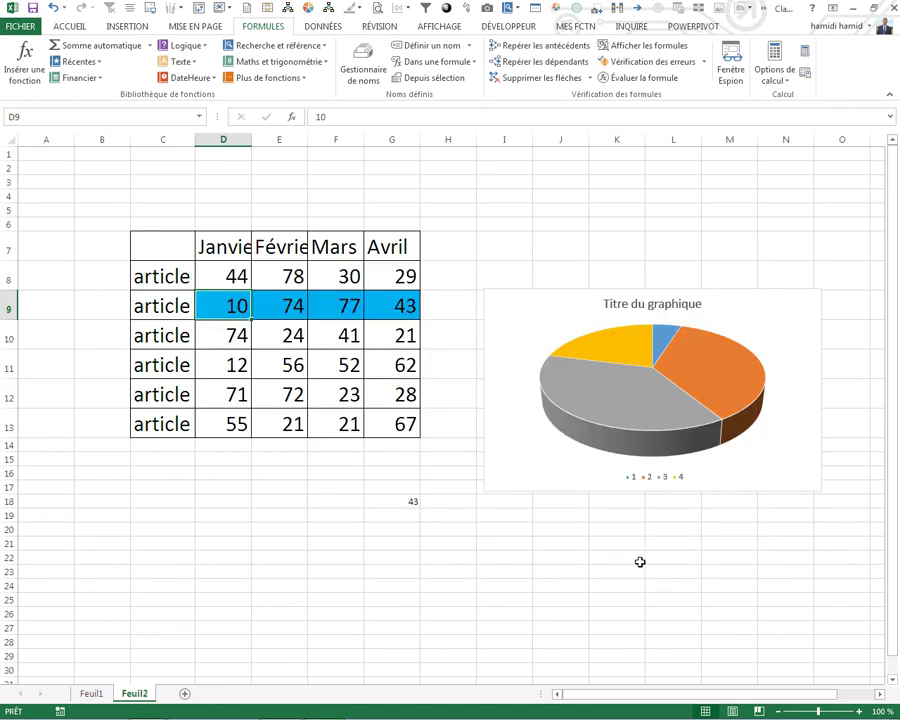
click(299, 570)
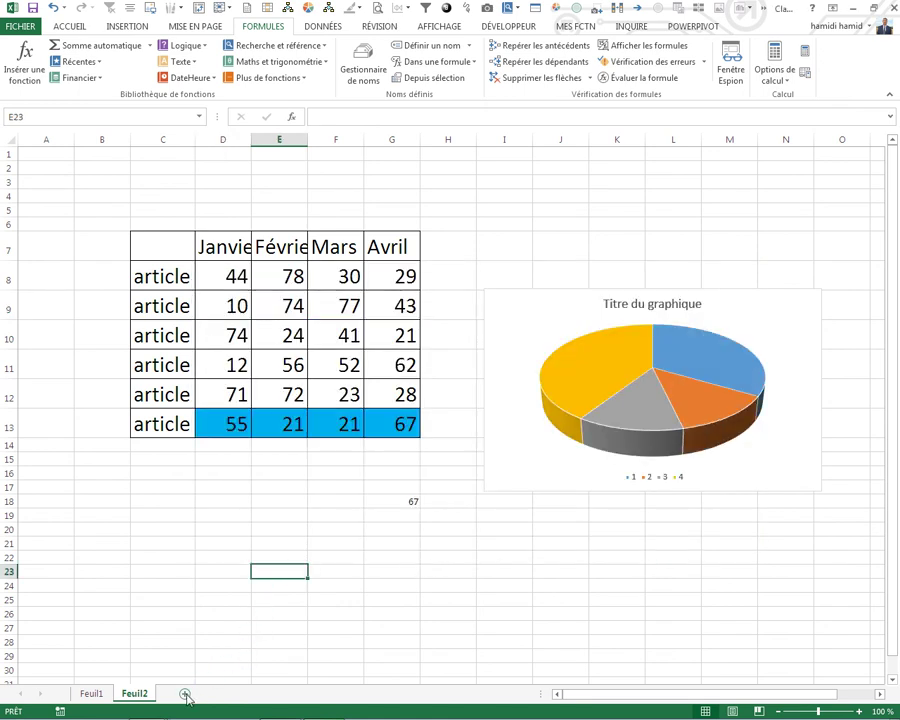
click(230, 531)
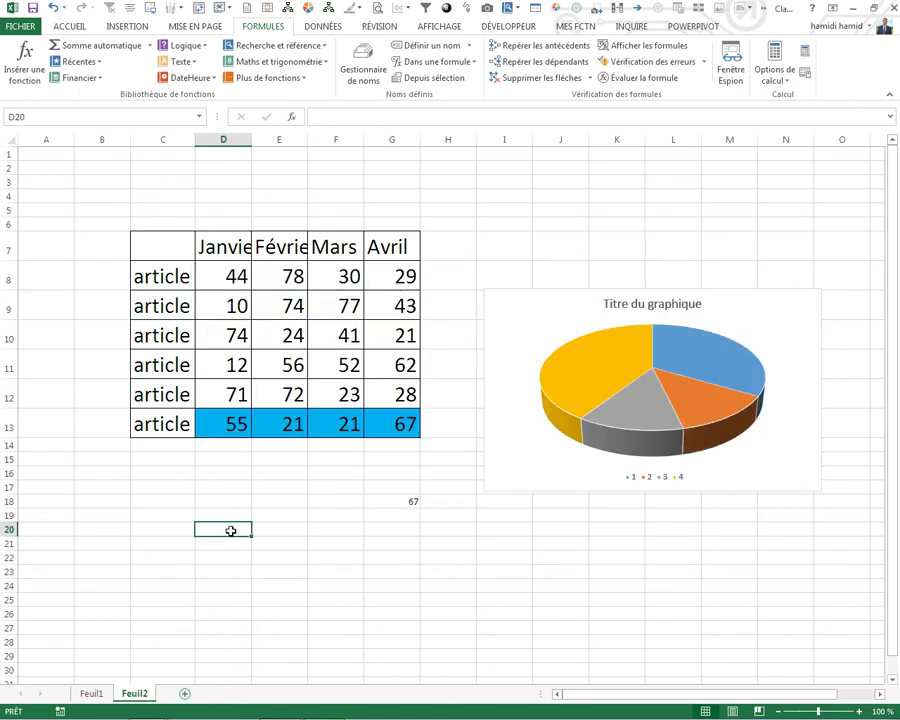
click(333, 584)
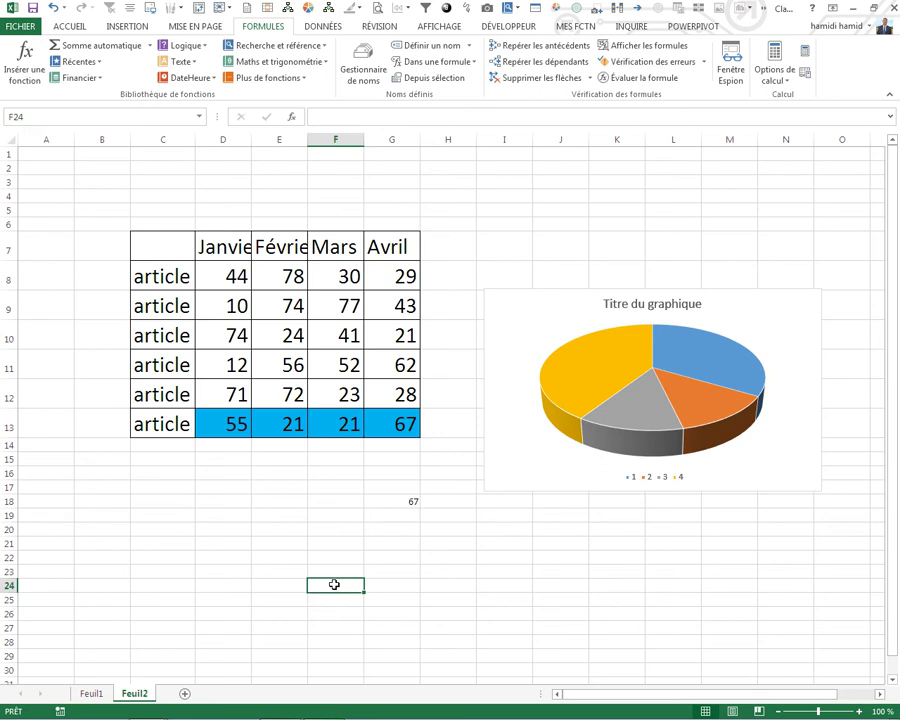
Enter the date 22/10/2017 in F24 and a person's name in I23
text(22-10-2017)
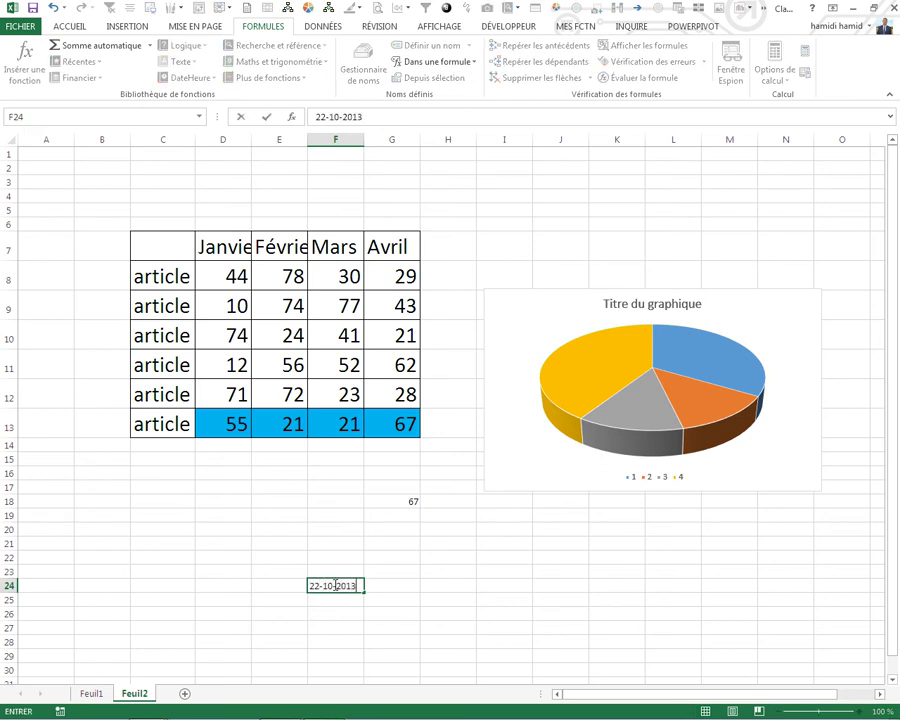
click(506, 573)
text(sihamidi)
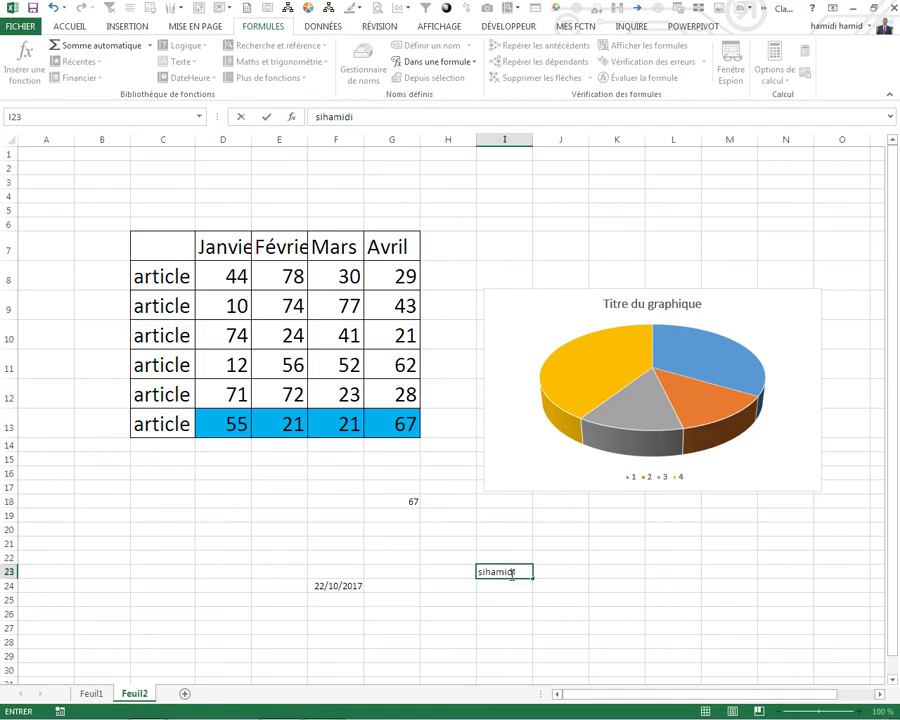
key(Return)
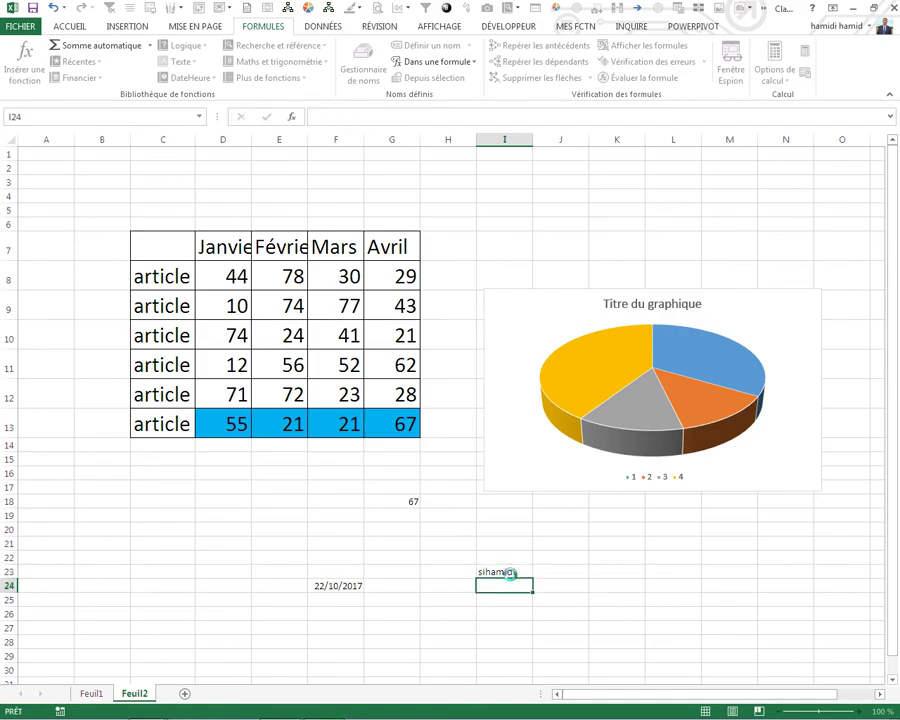